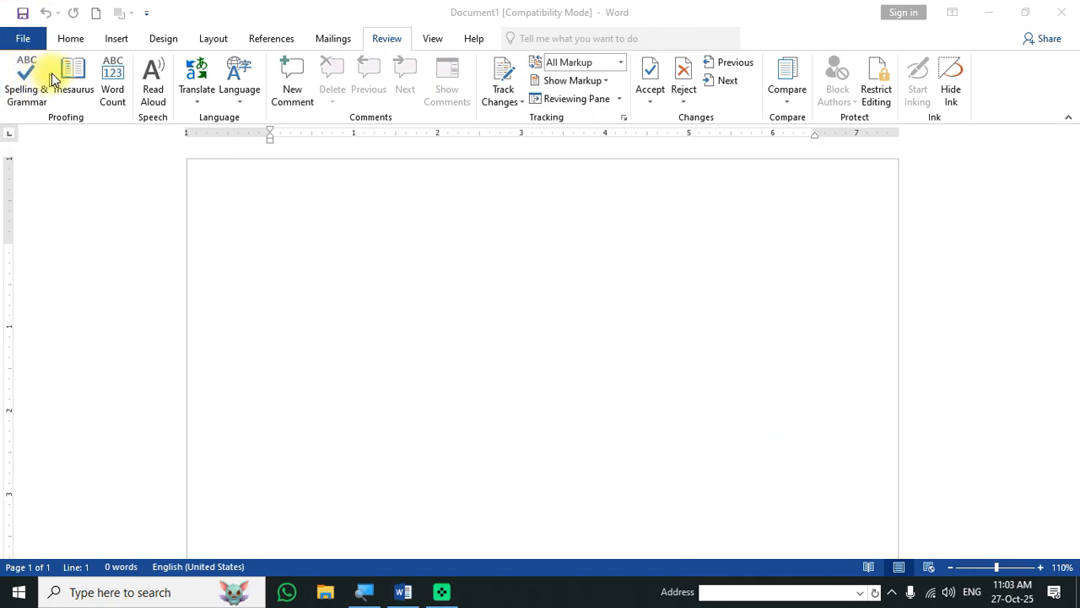
- Browse the ribbon tabs from Home through Mailings, then return to Review
left_click(79, 39)
left_click(80, 38)
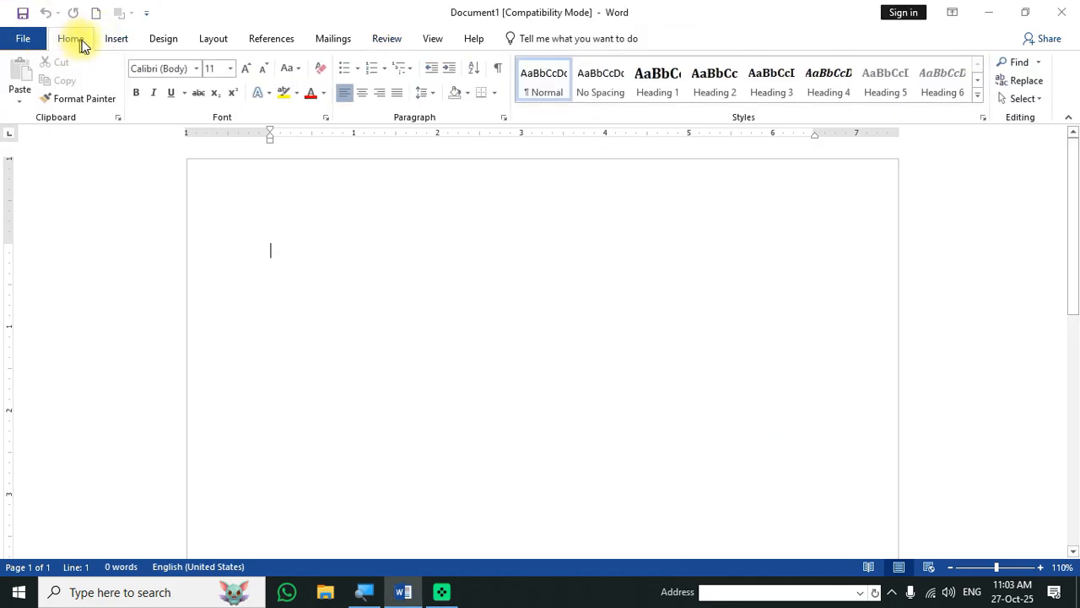
left_click(115, 39)
left_click(164, 39)
left_click(216, 40)
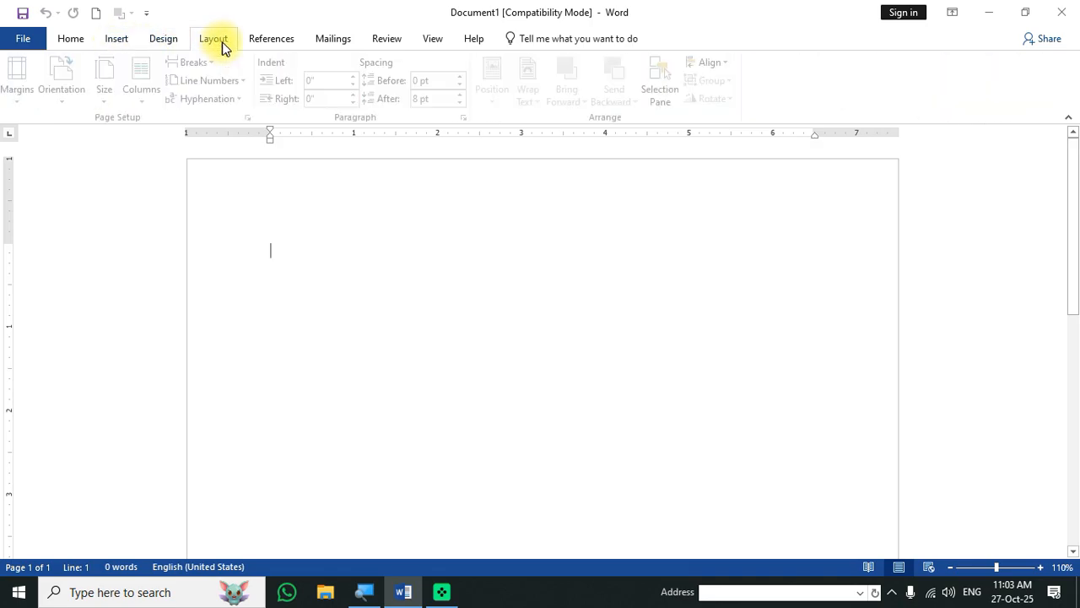
left_click(271, 39)
left_click(335, 42)
left_click(380, 42)
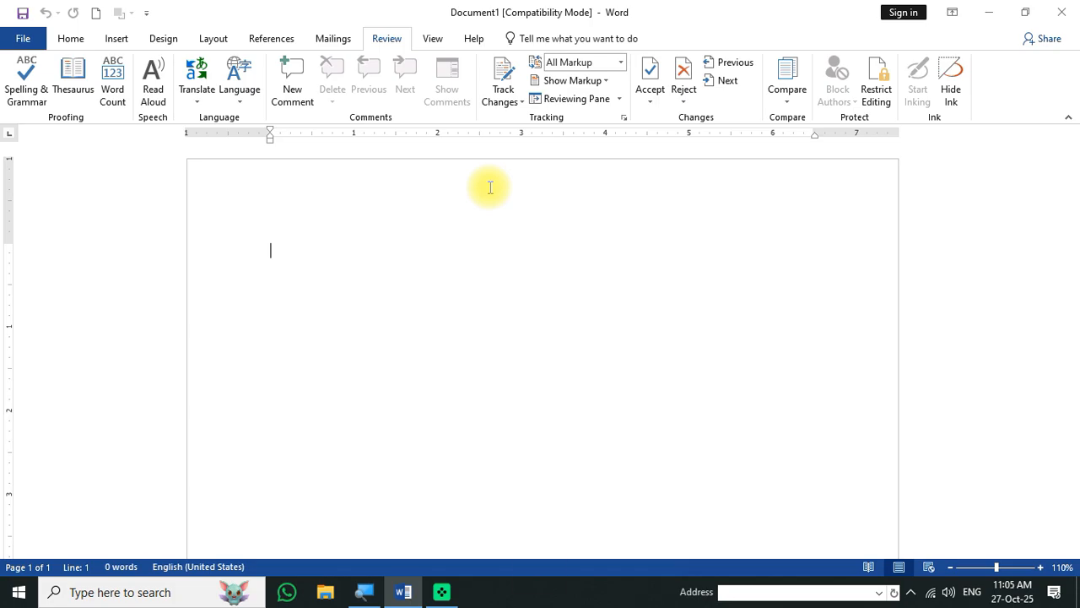
key("F9")
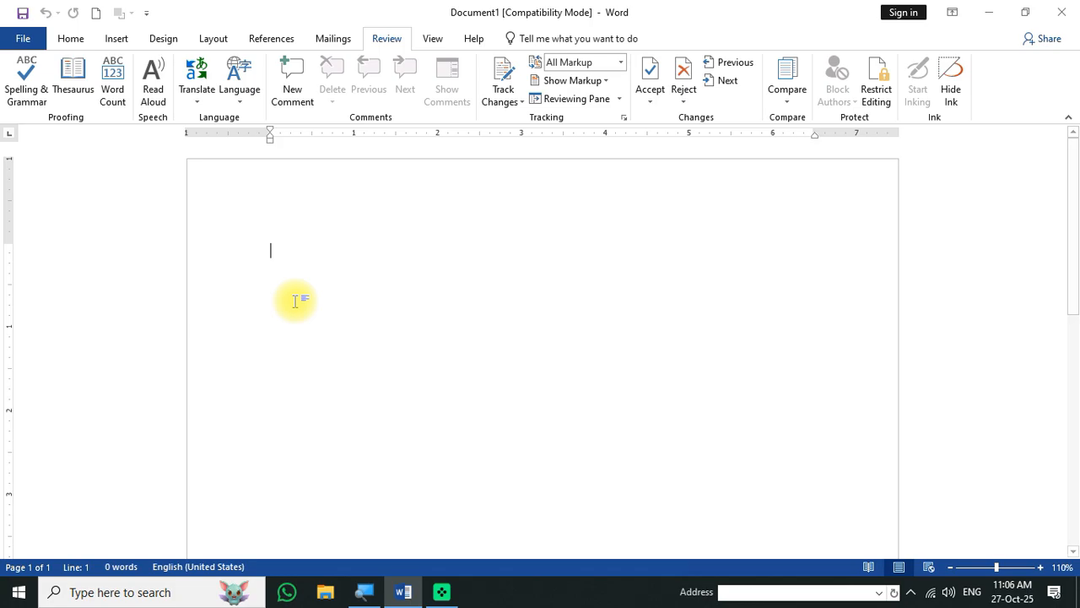
- Type the deliberately misspelled sentence 'She are a dangerr girrl.' and start a new empty line
type("she a")
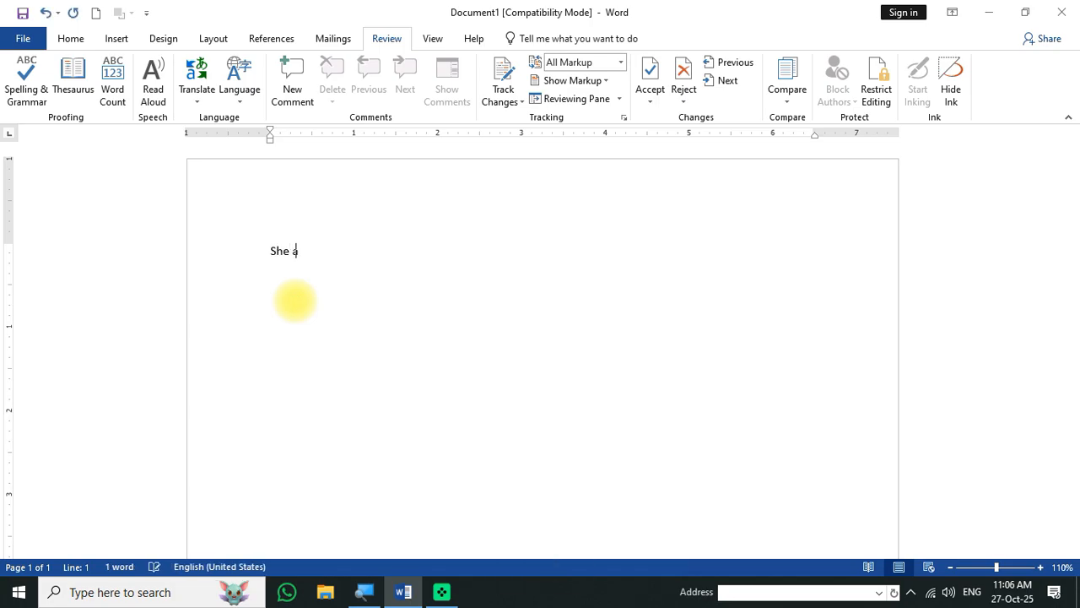
type("re a ")
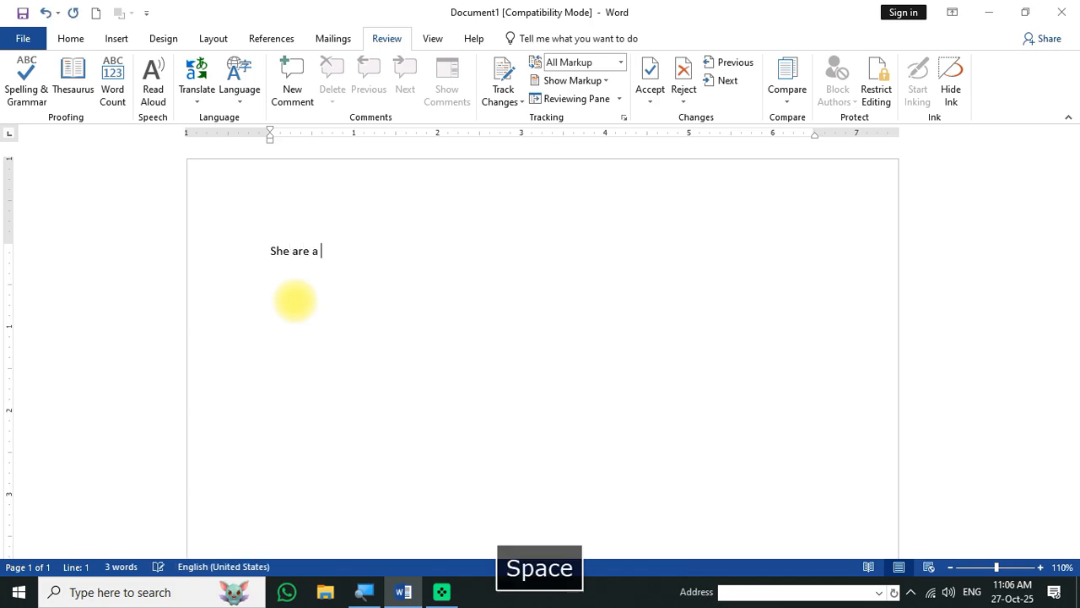
type("danger girl")
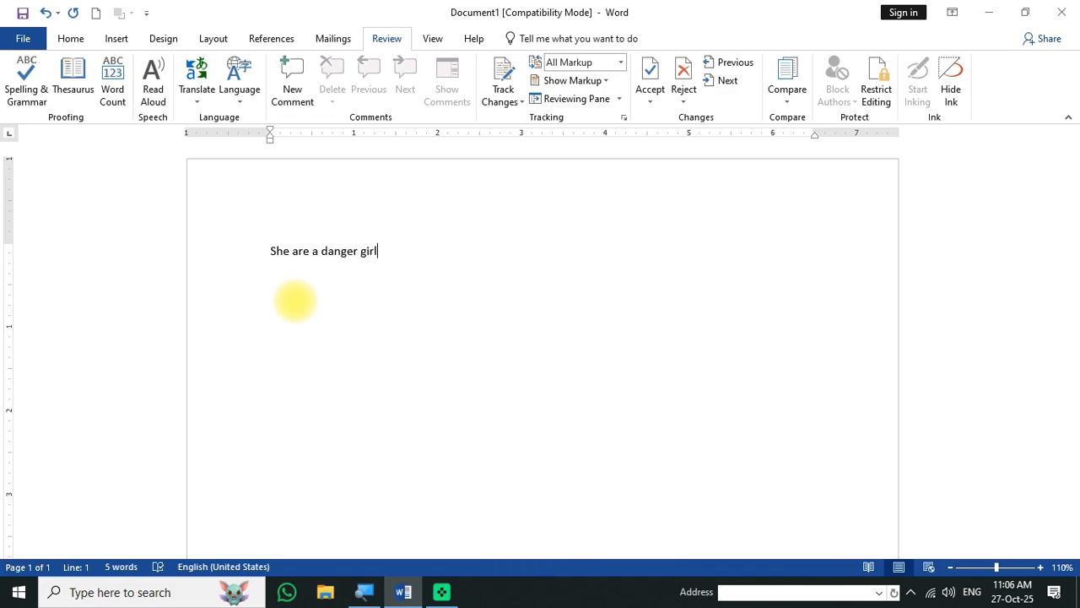
key("BackSpace")
key("BackSpace")
key("BackSpace")
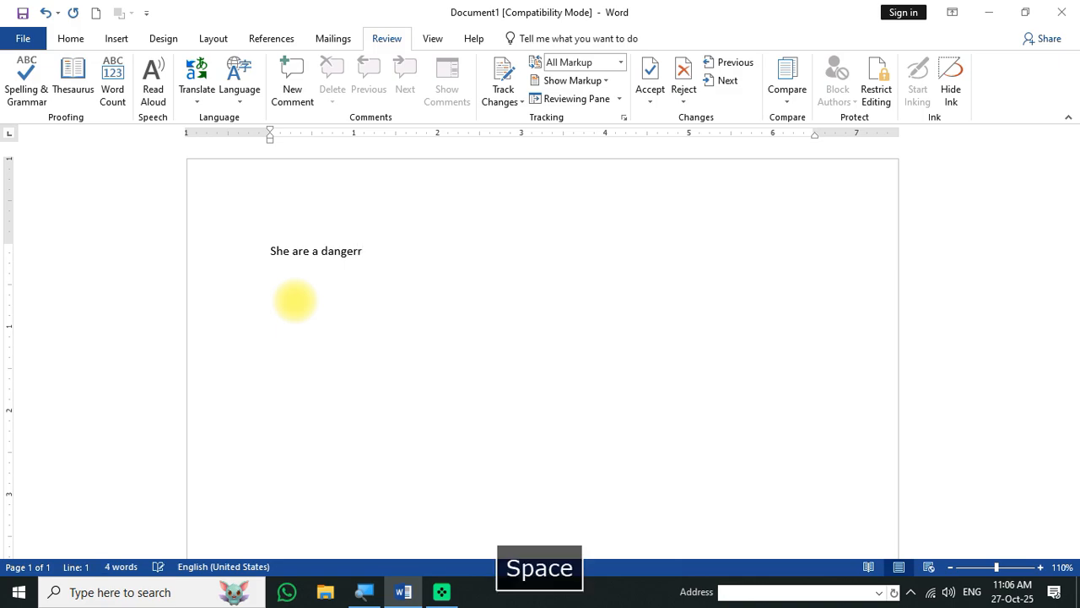
key("BackSpace")
type("r ")
type("girr")
type("l.")
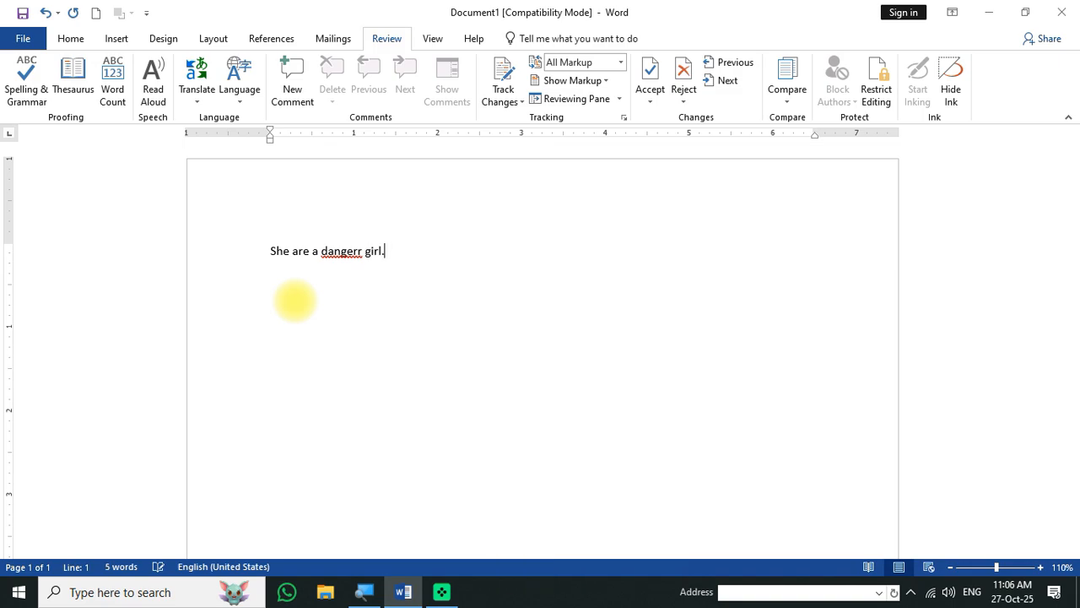
key("BackSpace")
type("r")
key("BackSpace")
type("girrl")
key("Return")
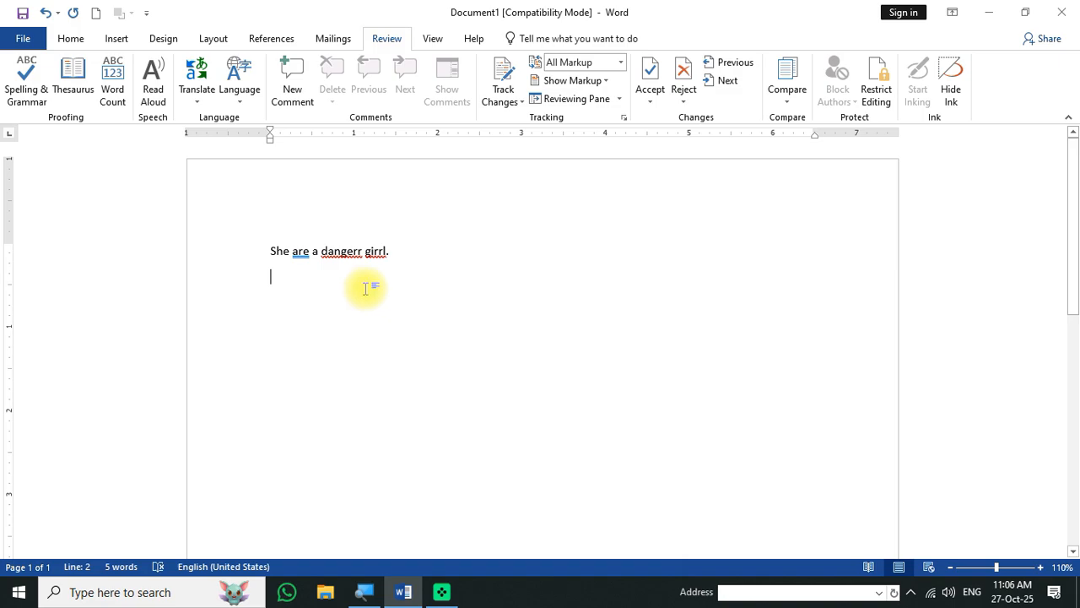
- Zoom the document from 110% up to 470% so the sentence fills the window
scroll(345, 292, "up", 8)
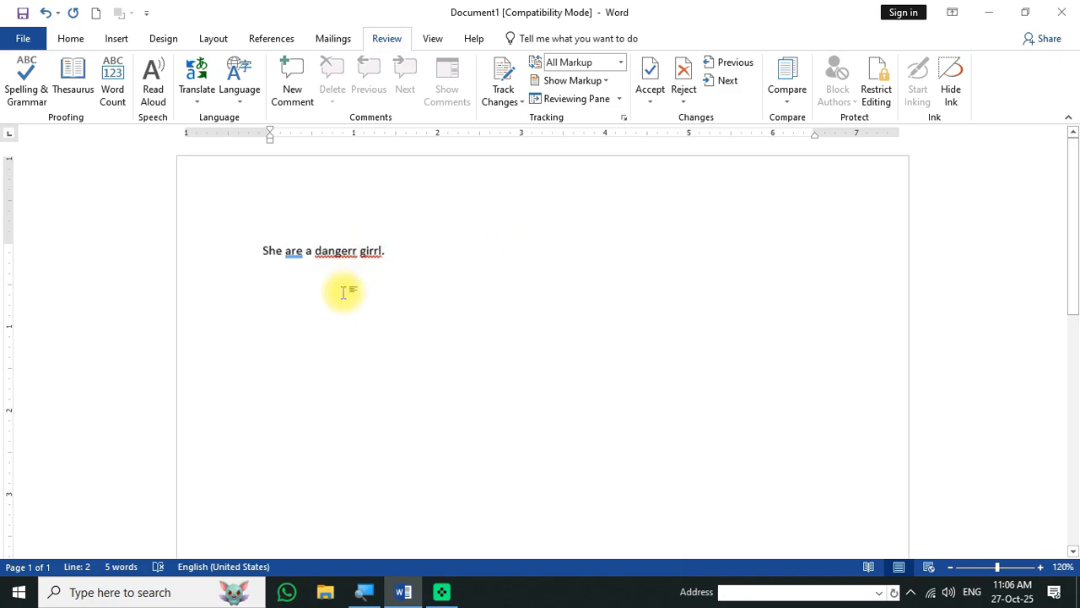
scroll(297, 295, "up", 4)
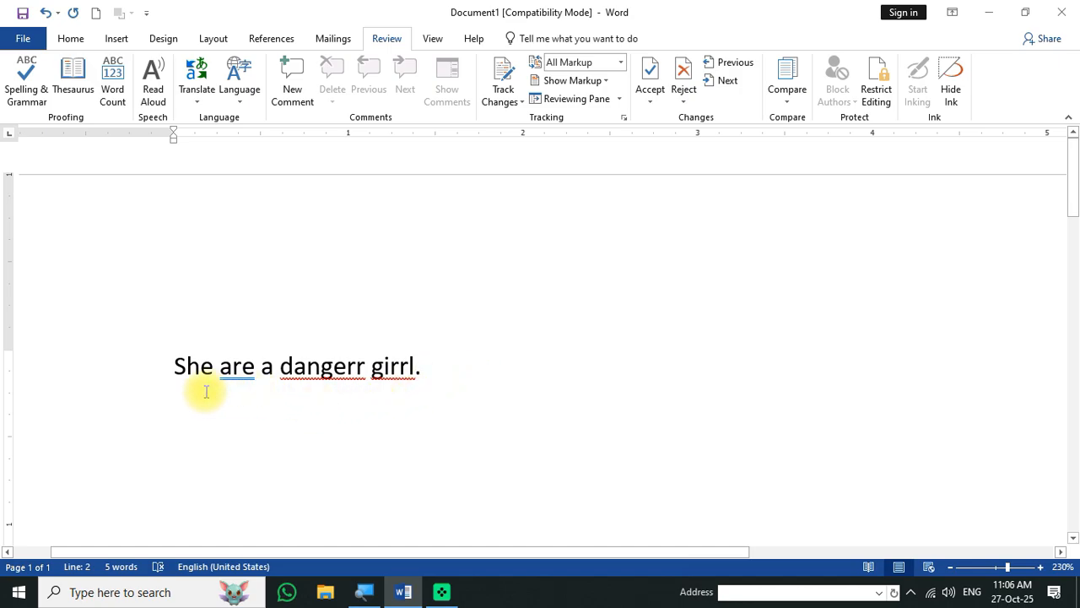
key("super")
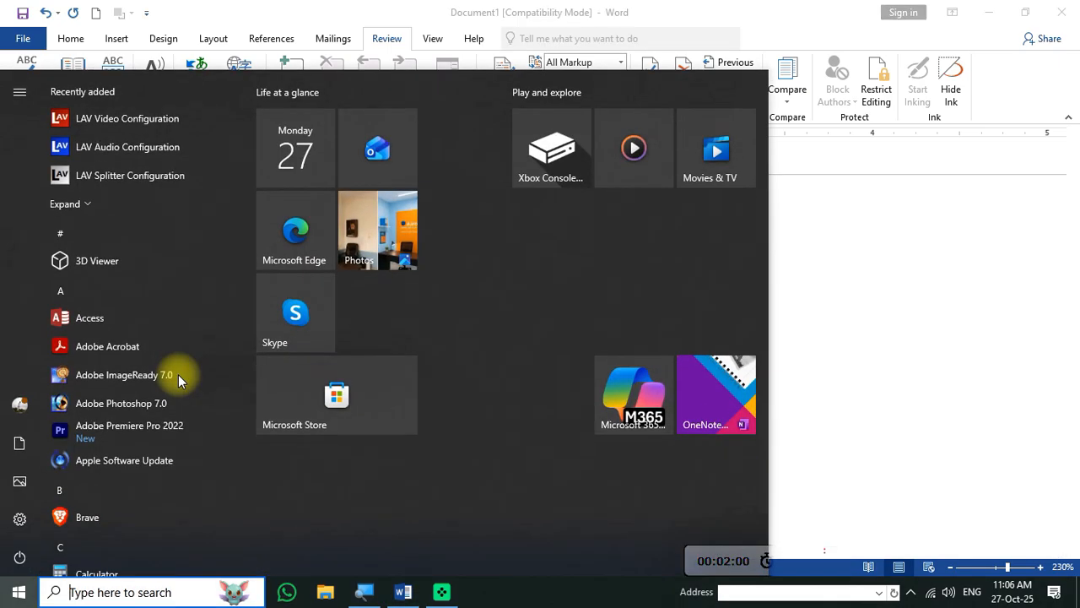
key("Escape")
scroll(147, 369, "up", 15)
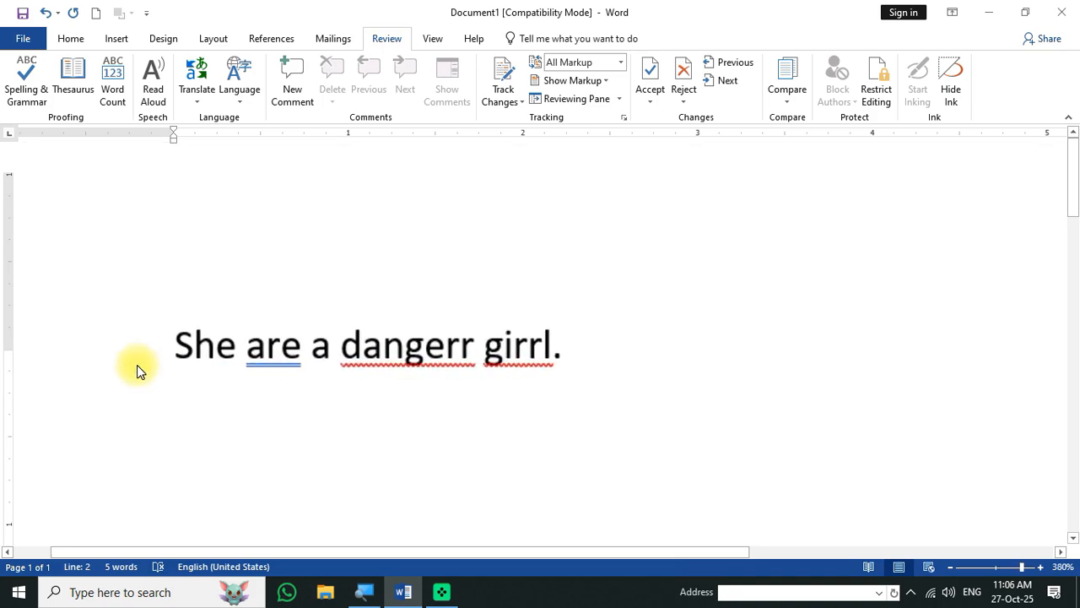
scroll(137, 364, "up", 9)
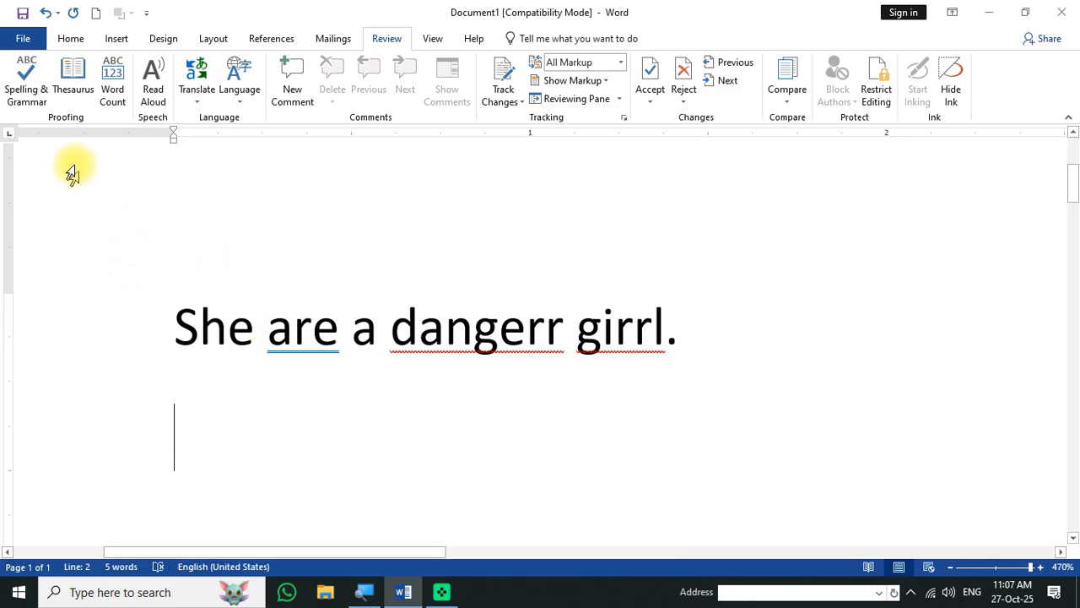
- Run Spelling & Grammar, accepting 'danger', 'girl' and 'is', then dismiss the completion message
left_click(20, 87)
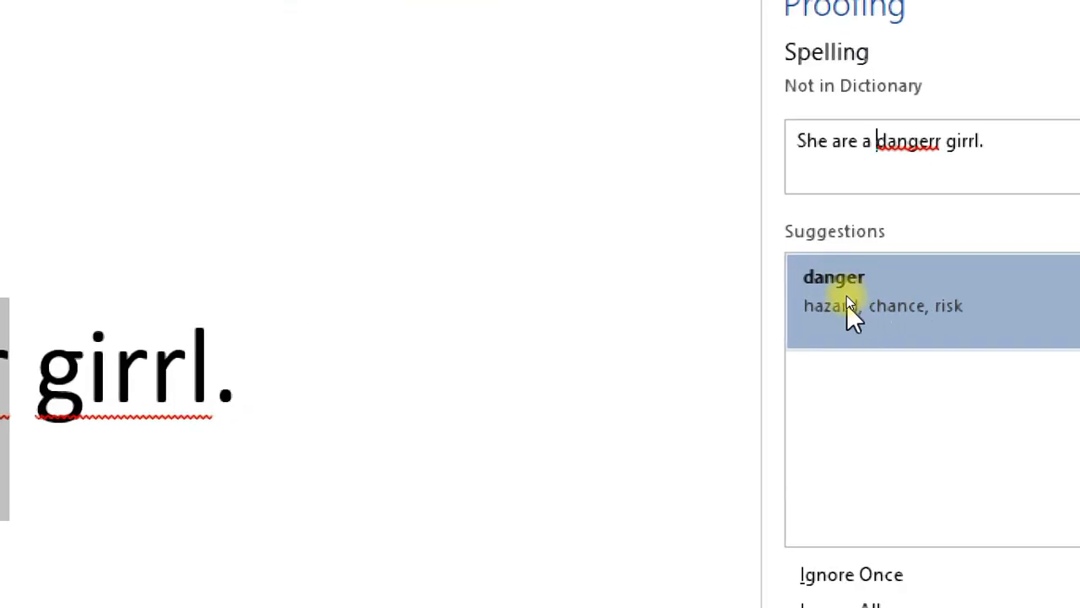
left_click(848, 300)
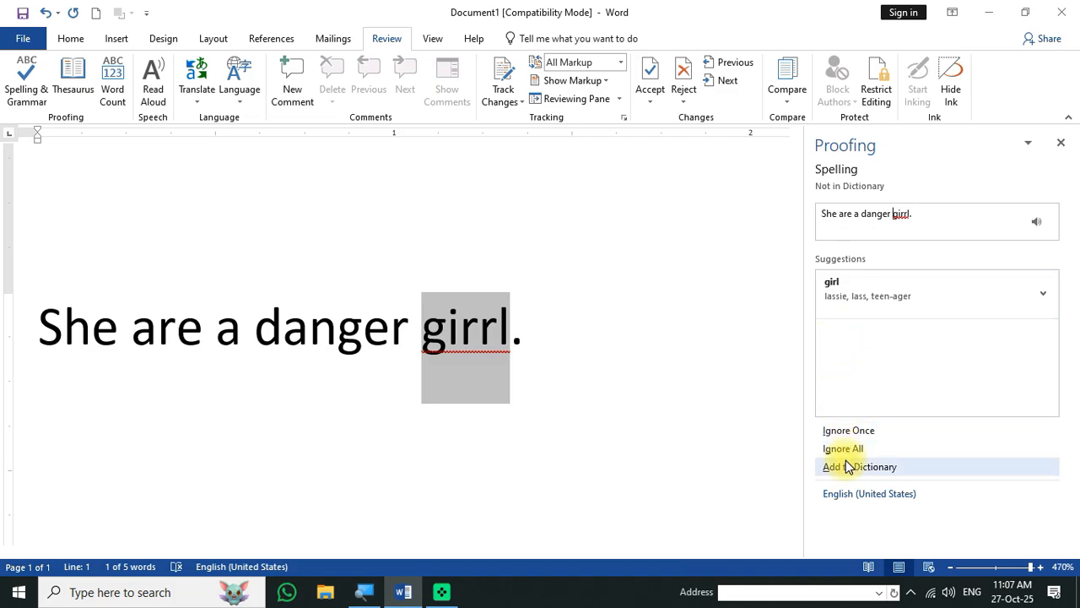
left_click(870, 300)
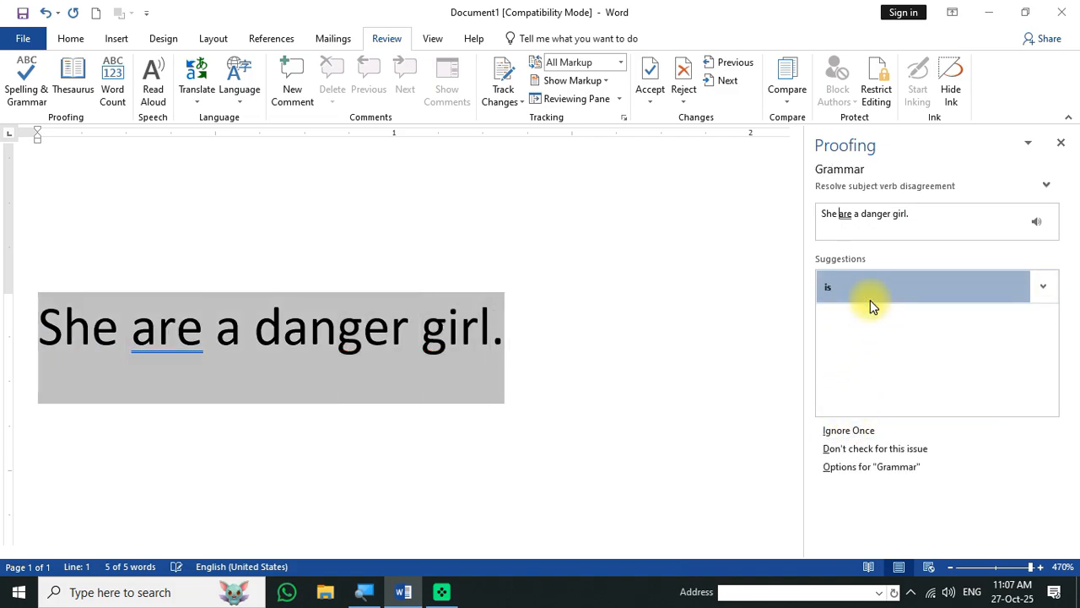
left_click(853, 291)
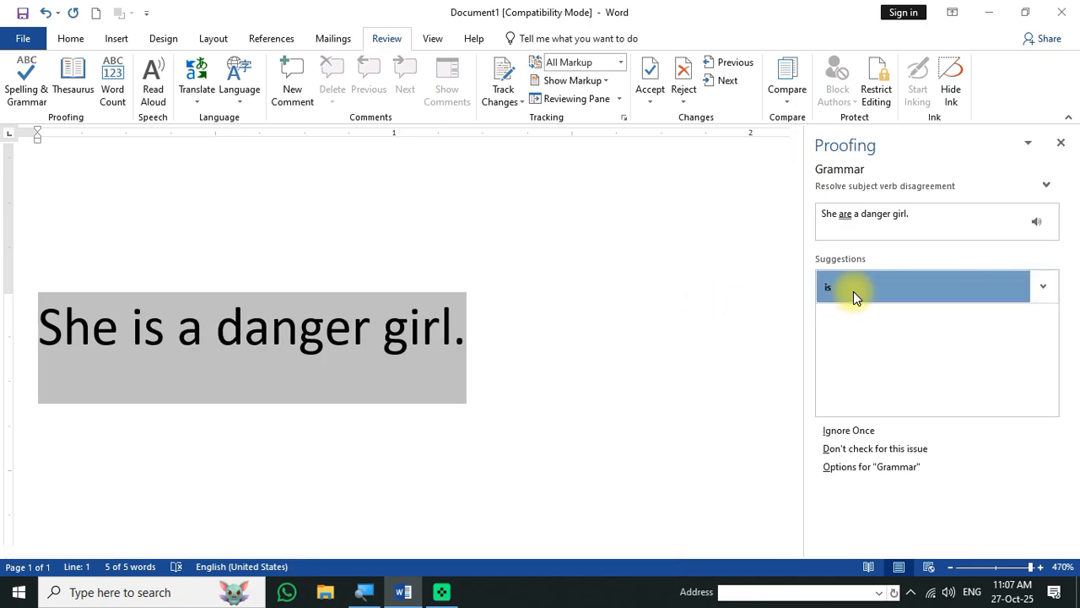
left_click(550, 340)
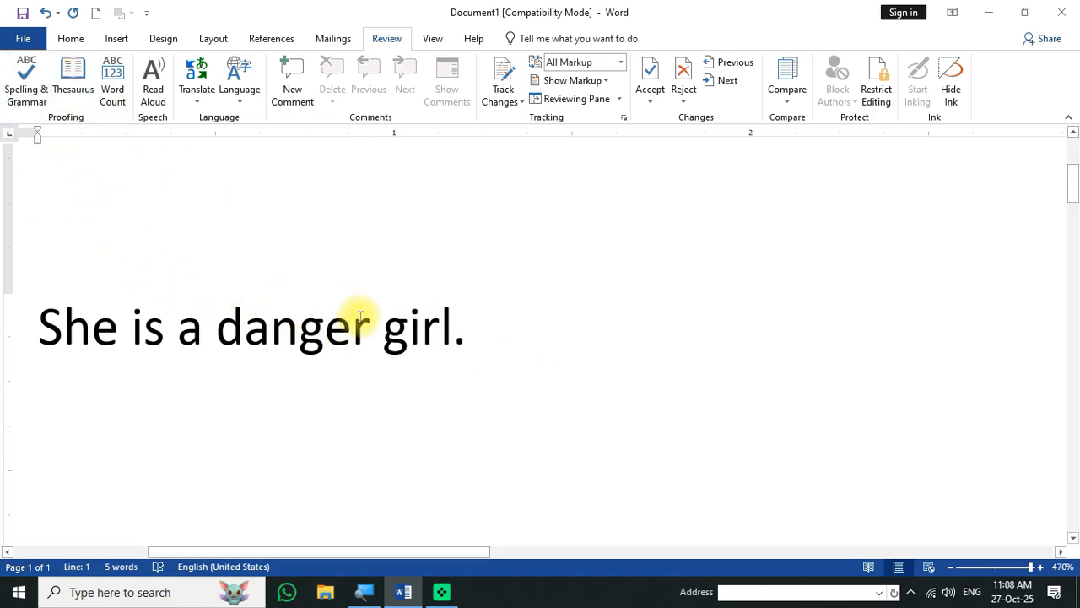
- Open the Thesaurus from the word 'girl' and look up synonyms for 'mother'
left_click(440, 325)
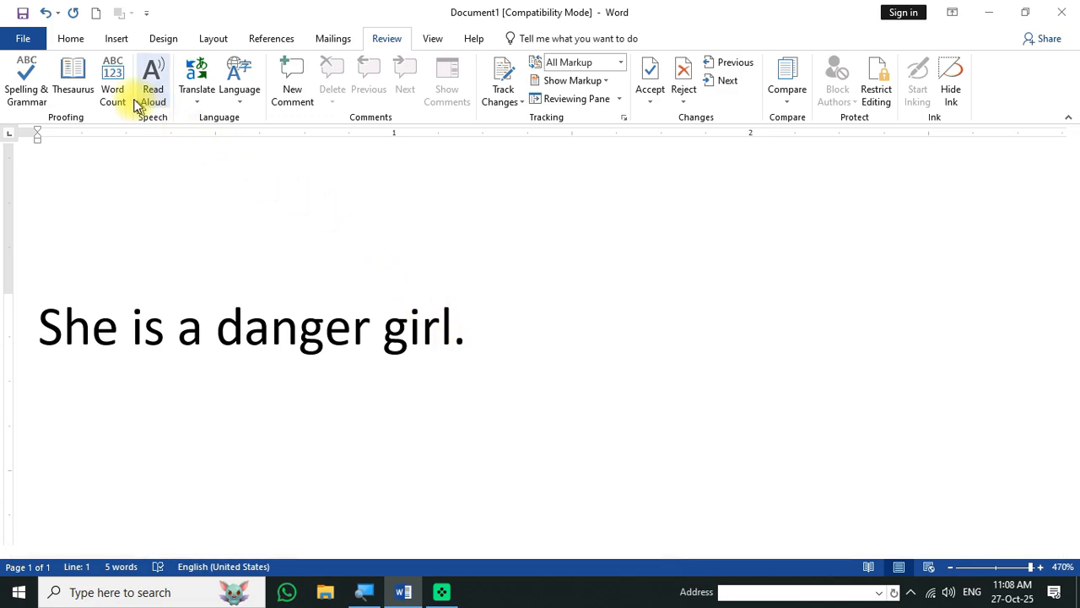
left_click(72, 76)
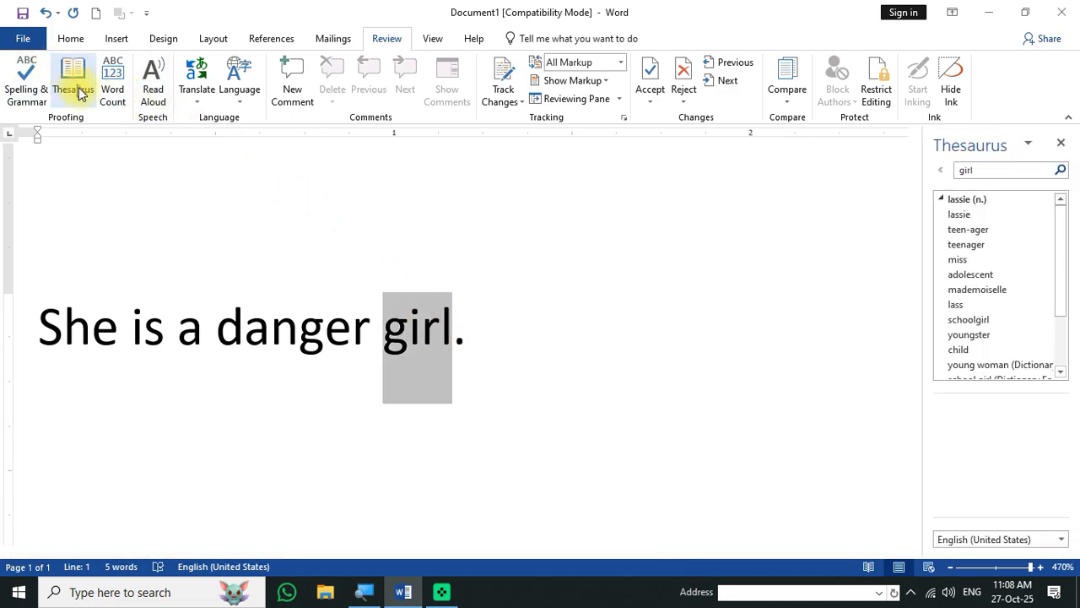
left_click(421, 347)
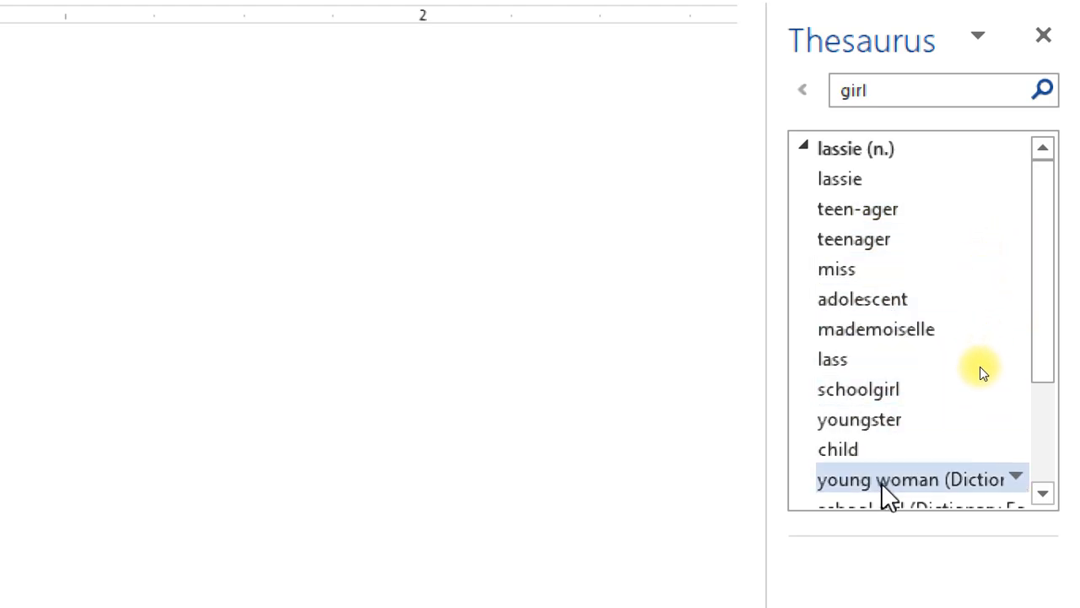
scroll(886, 494, "down", 2)
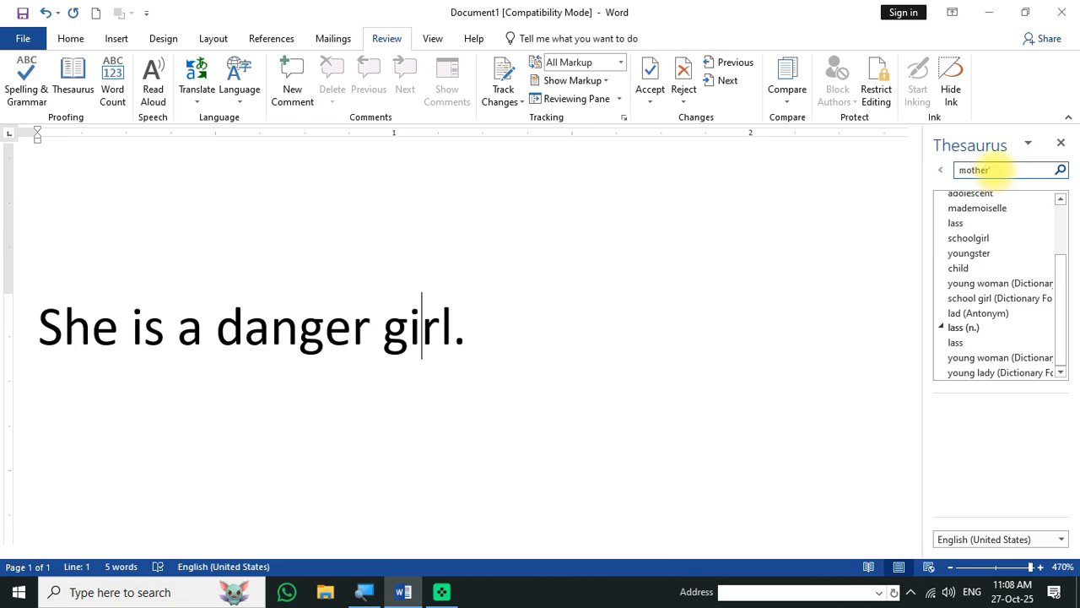
key("Return")
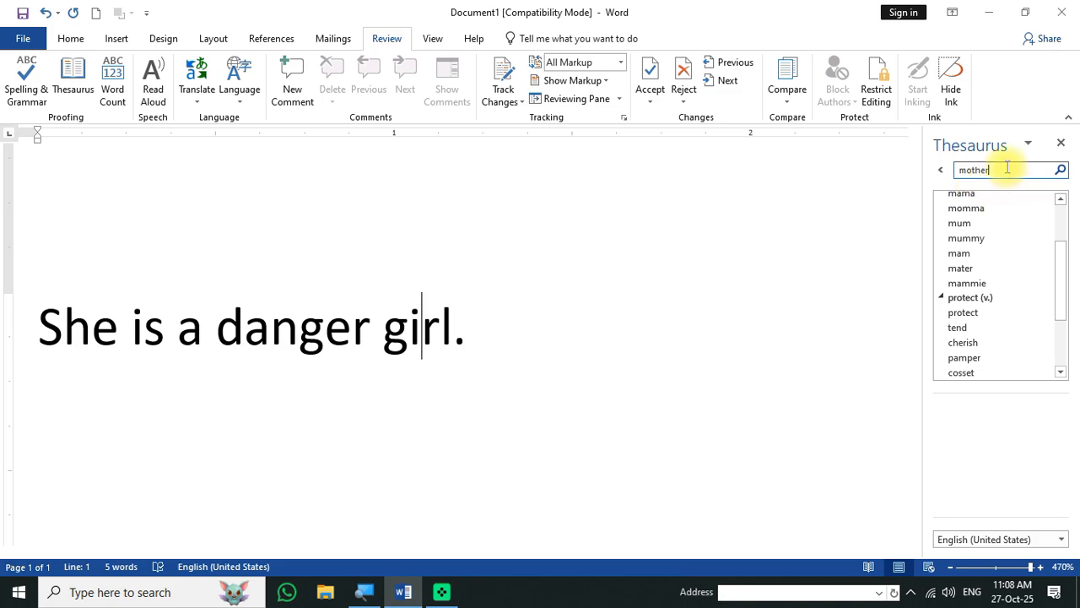
left_click_drag(1058, 282, 1058, 236)
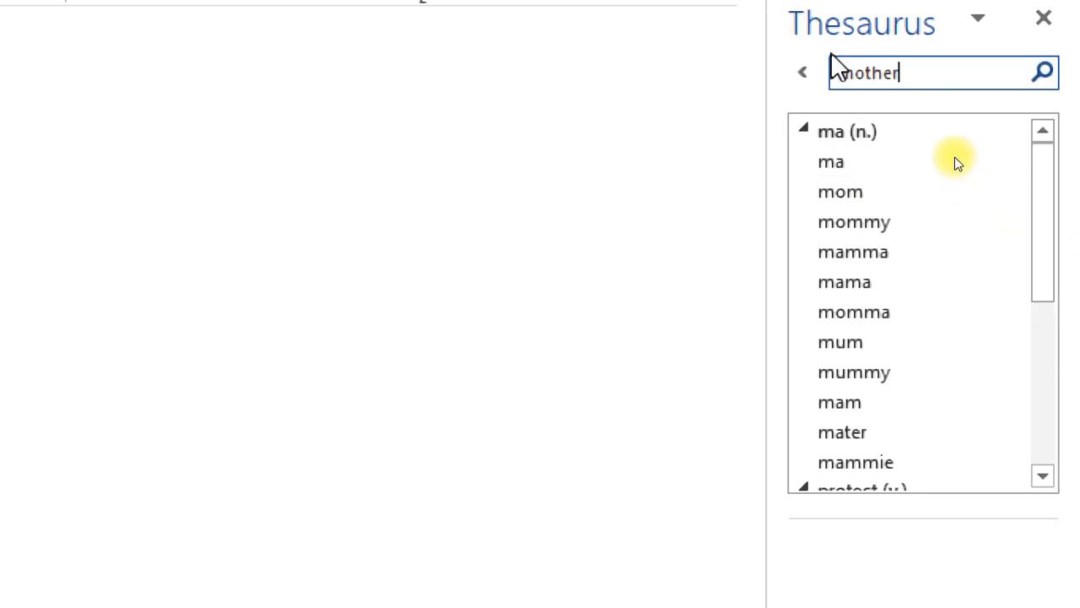
left_click_drag(1046, 289, 1054, 101)
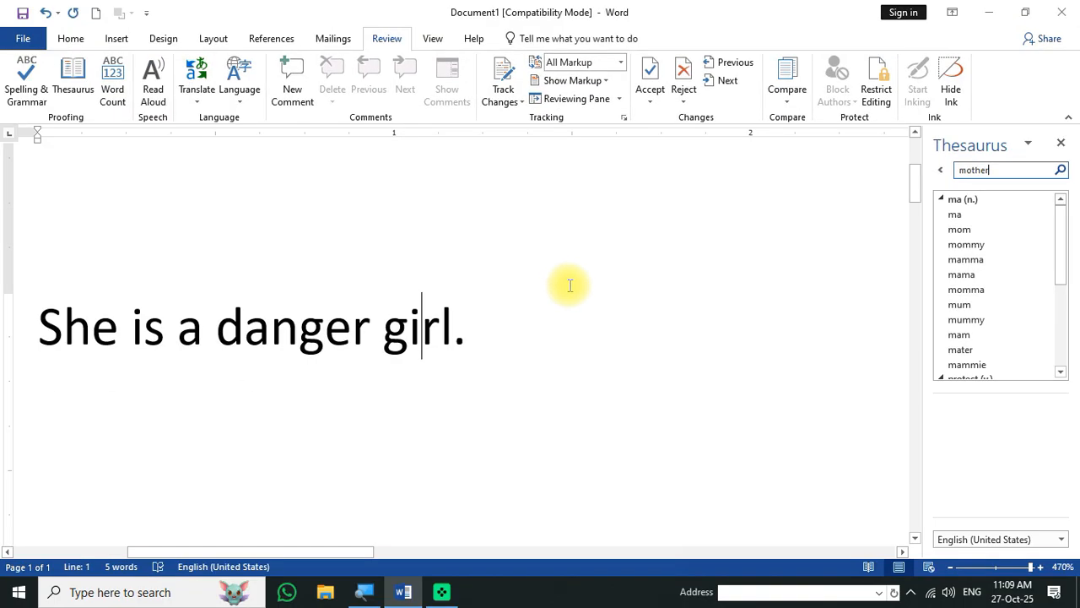
- Close the Thesaurus and generate ten sample paragraphs with =rand(10) below the sentence
left_click(1061, 143)
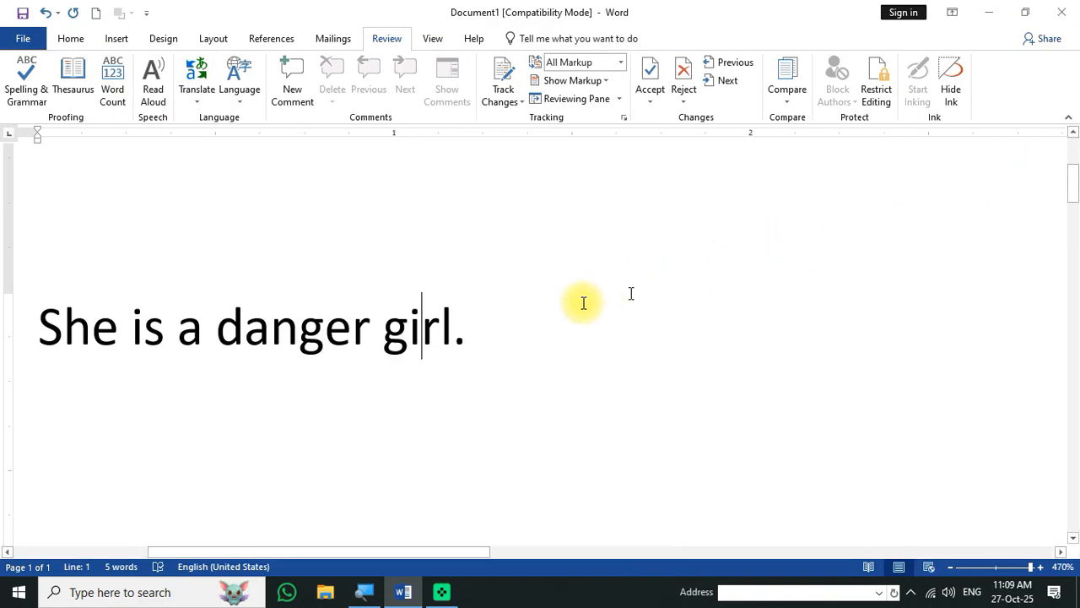
left_click(503, 342)
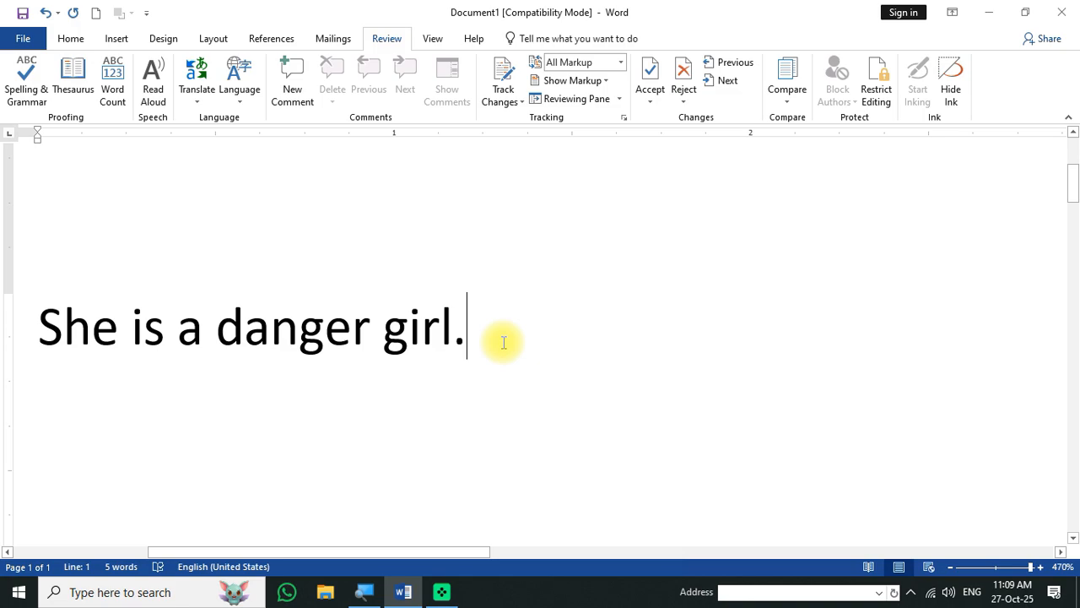
key("Return")
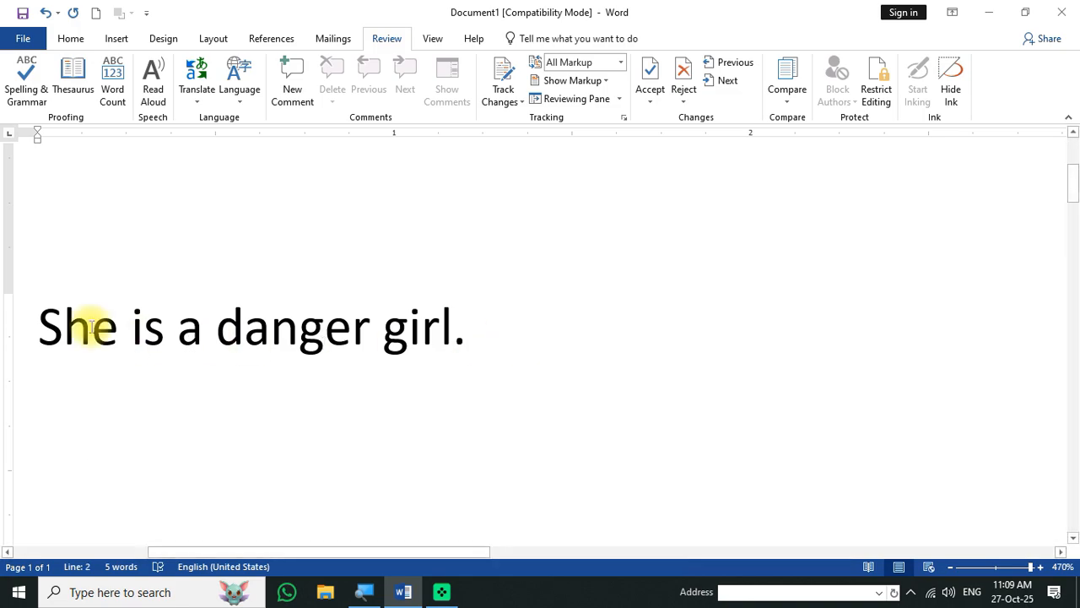
type("=rand(10")
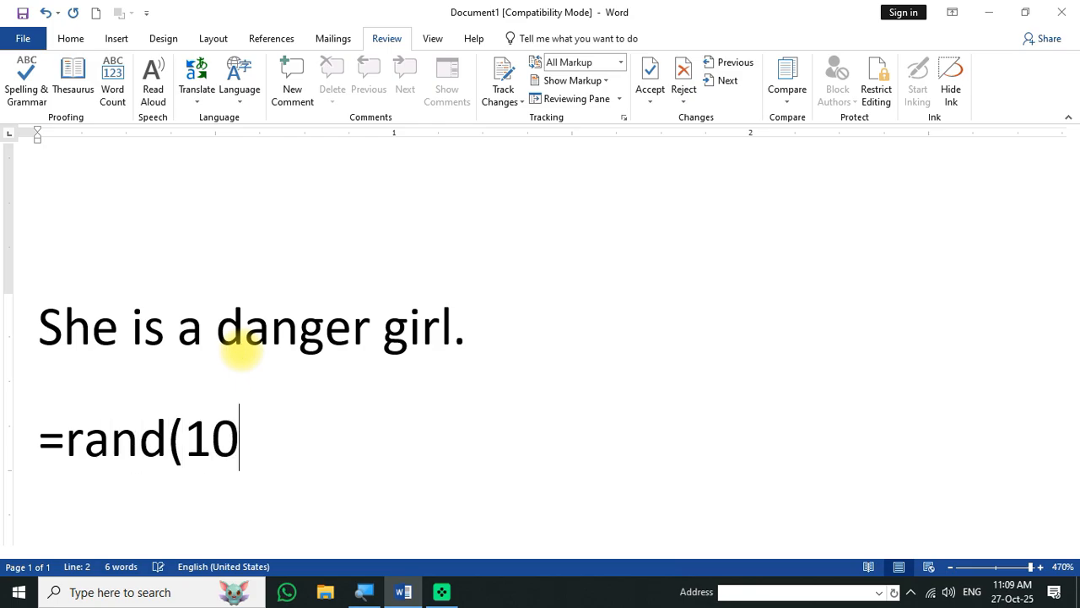
type(")")
key("Return")
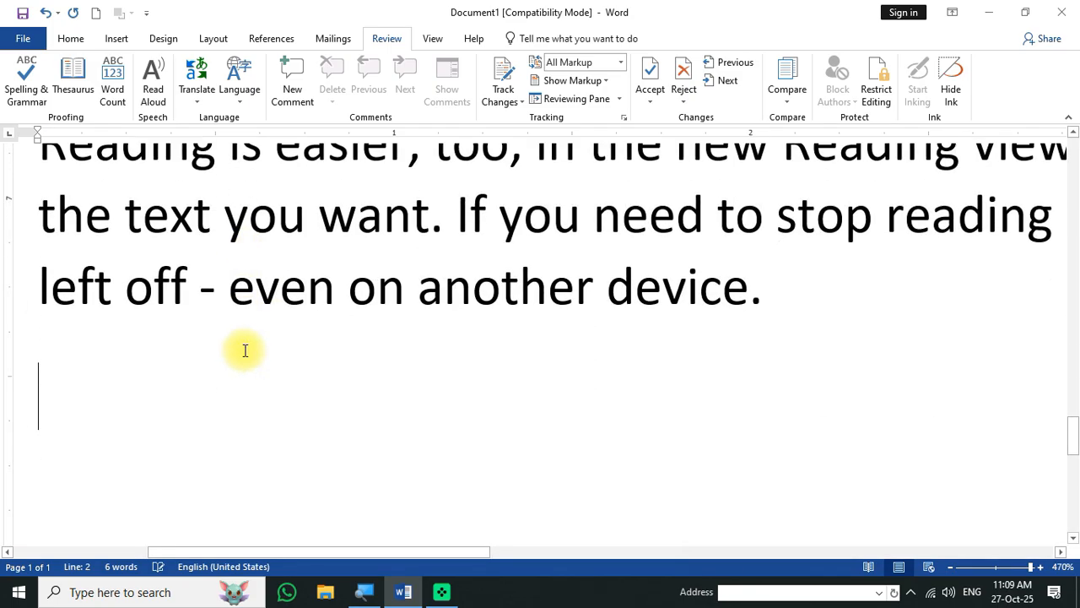
left_click_drag(1071, 440, 1073, 149)
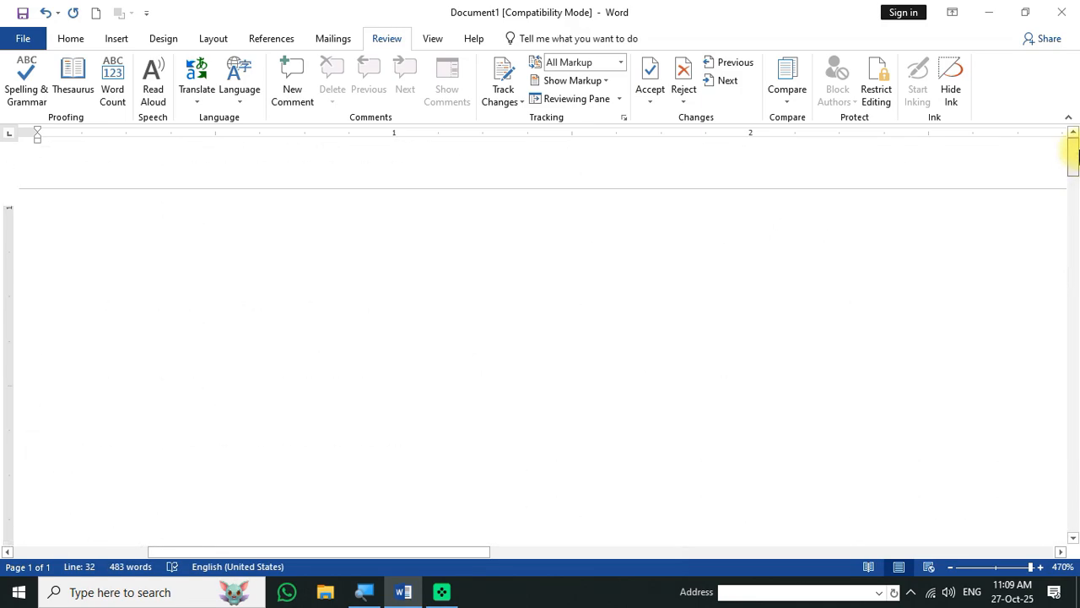
left_click(112, 82)
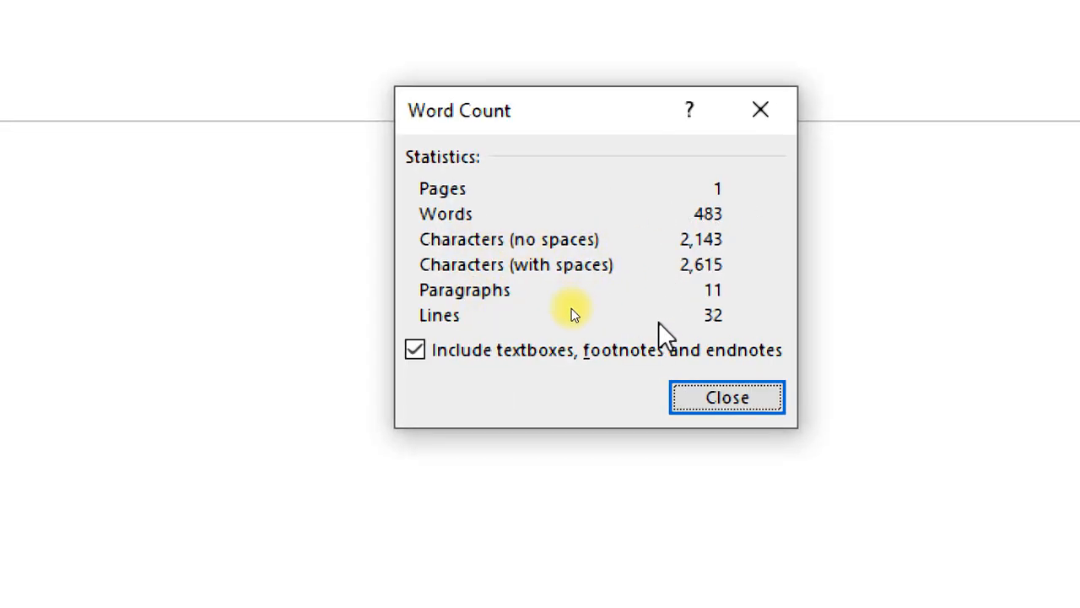
left_click(784, 109)
scroll(477, 383, "down", 3)
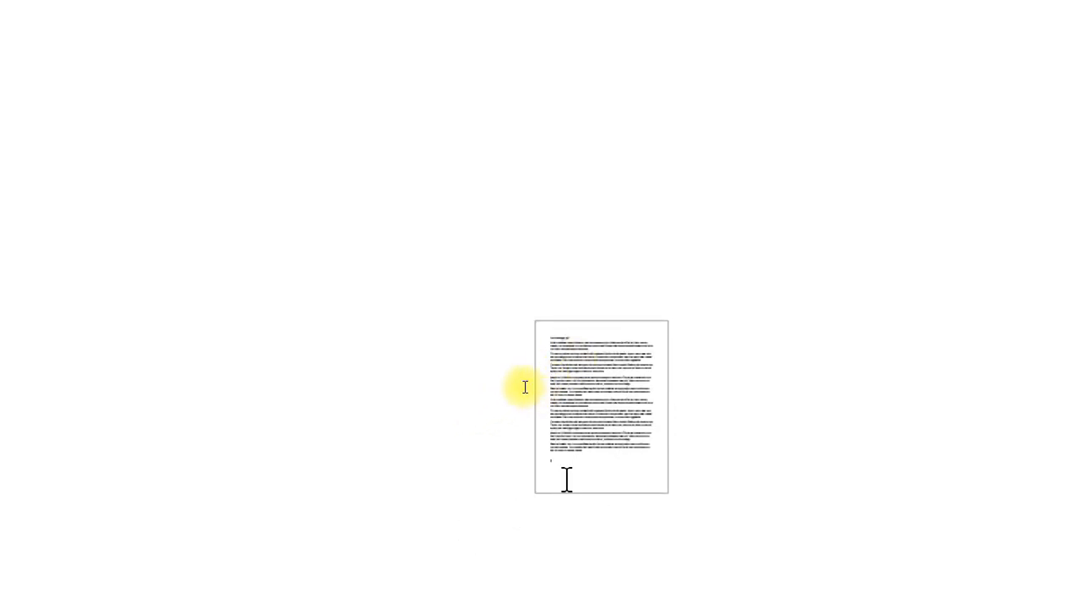
- Copy all the document text and paste it repeatedly at the end
key("Escape")
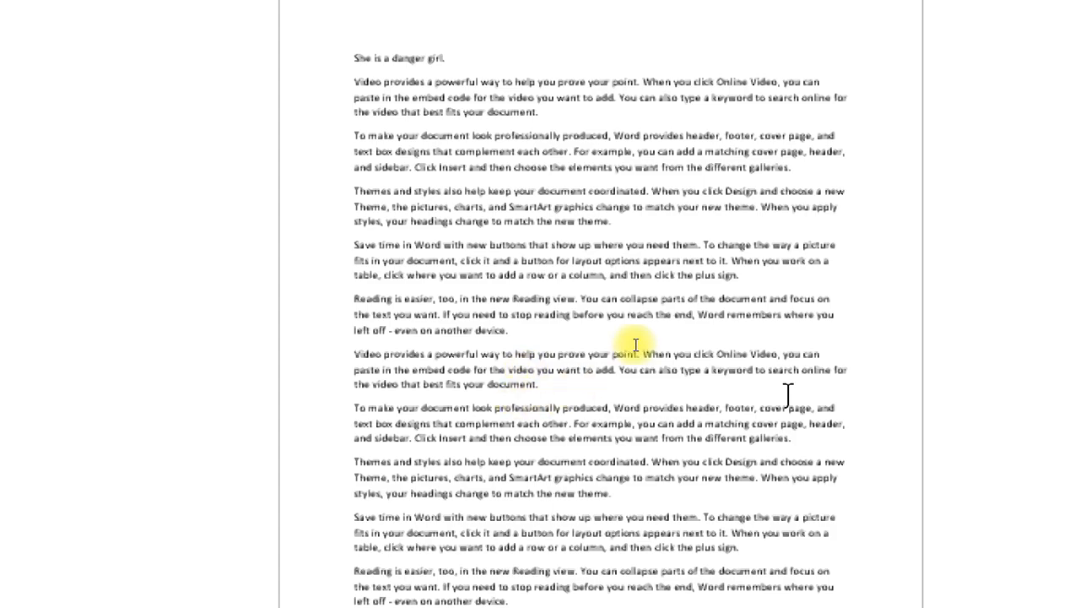
key("Escape")
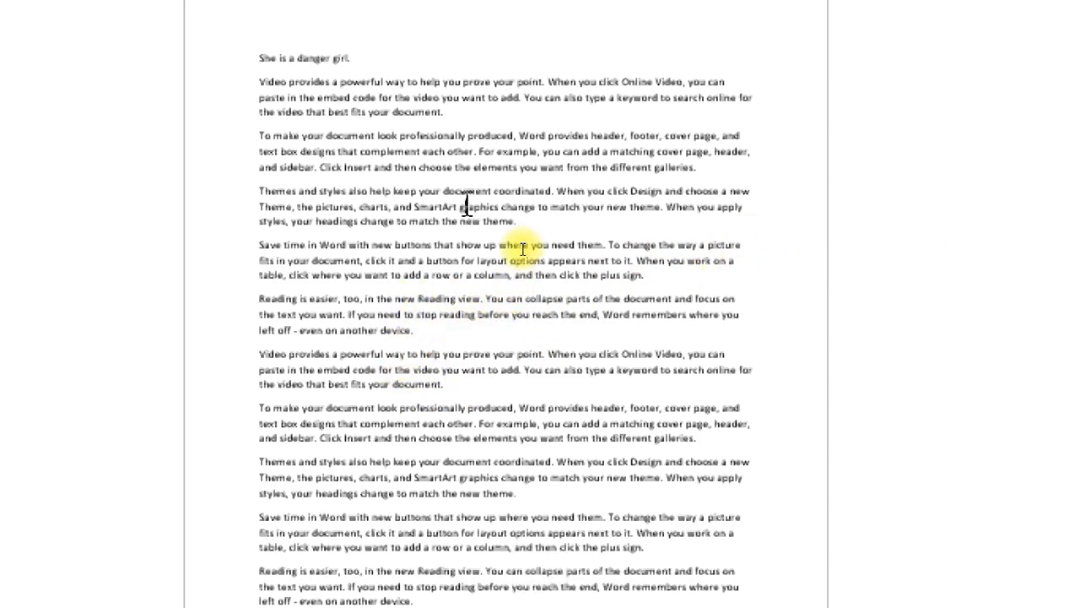
left_click(541, 273)
left_click_drag(537, 474, 390, 183)
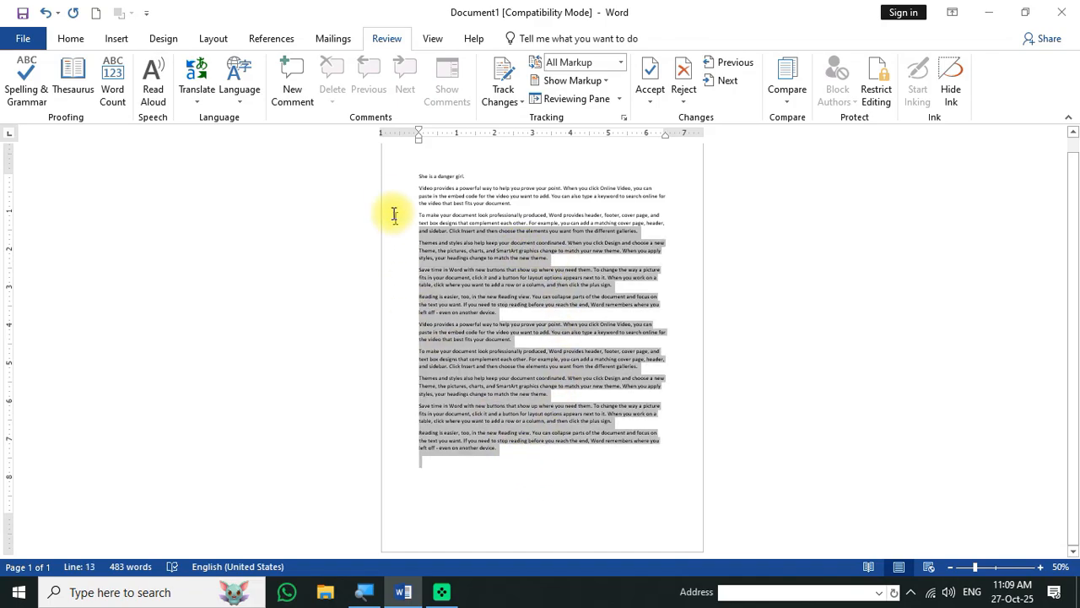
key("ctrl+c")
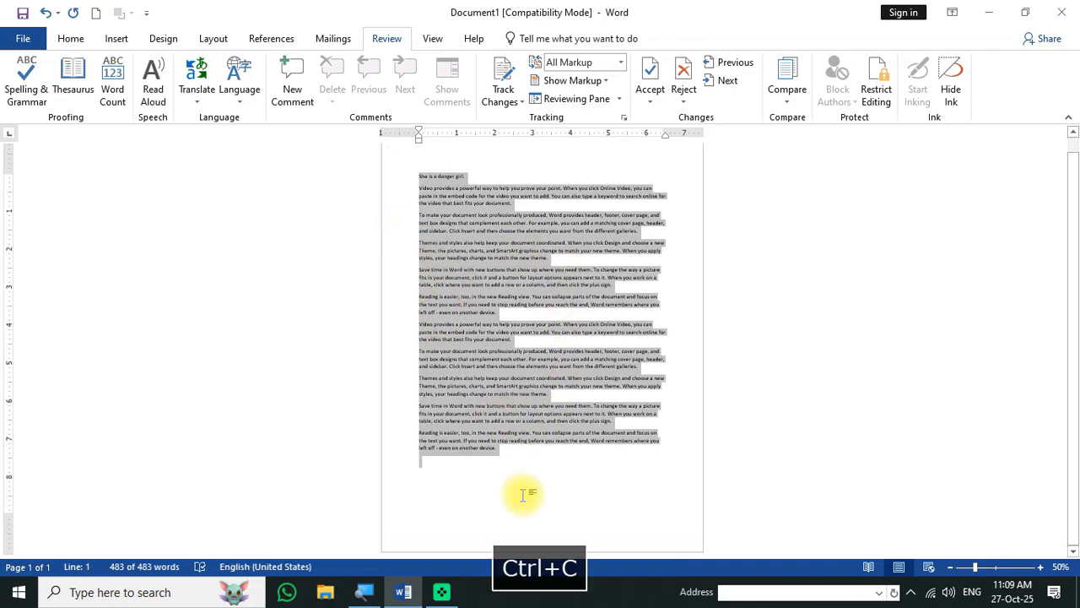
left_click(502, 470)
key("ctrl+v")
key("ctrl+v")
key("ctrl+v")
key("ctrl+v")
key("ctrl+v")
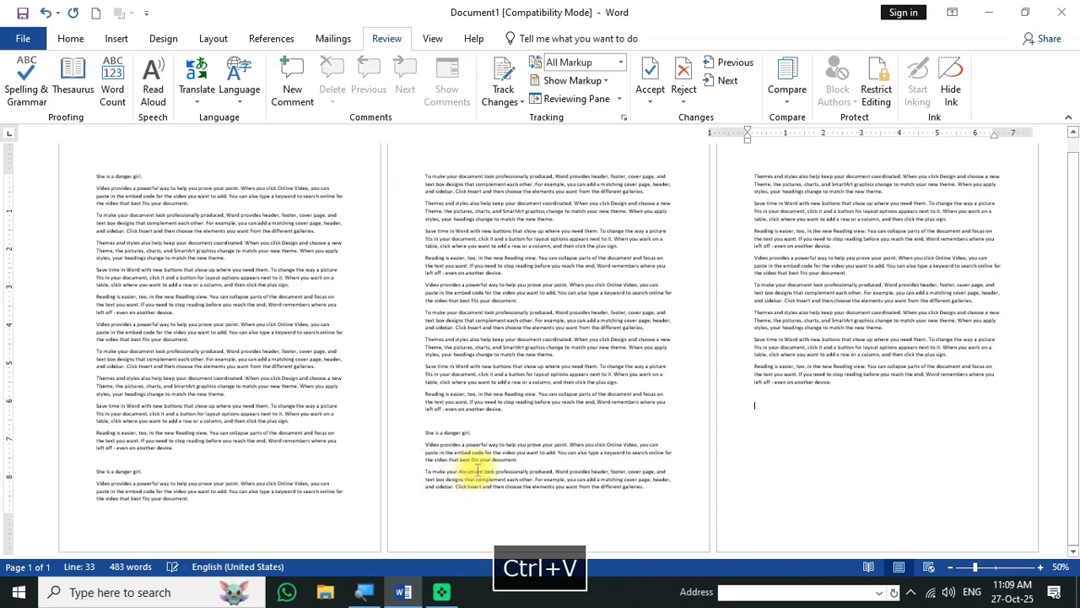
- Show Word Count statistics for the lengthened document: 5 pages, 2,415 words
left_click_drag(1068, 434, 1068, 242)
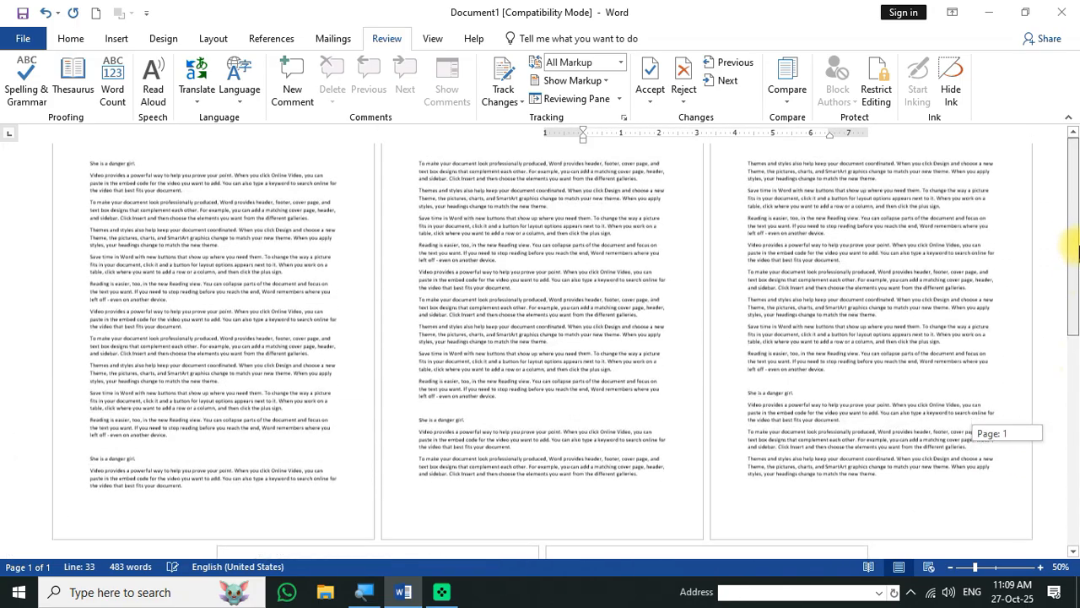
scroll(213, 253, "up", 12, "ctrl")
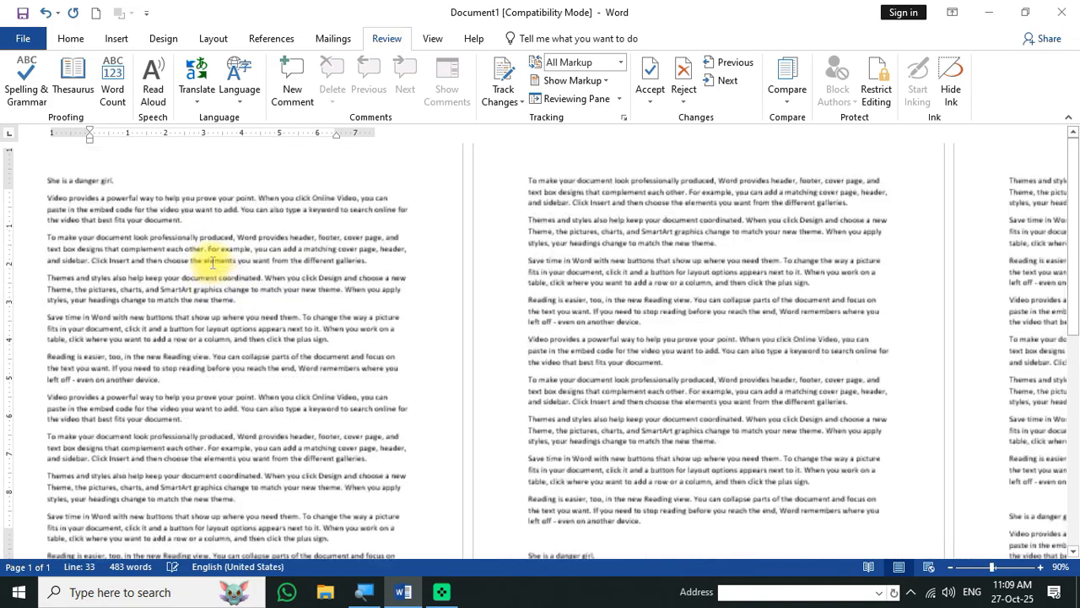
scroll(216, 265, "up", 5, "ctrl")
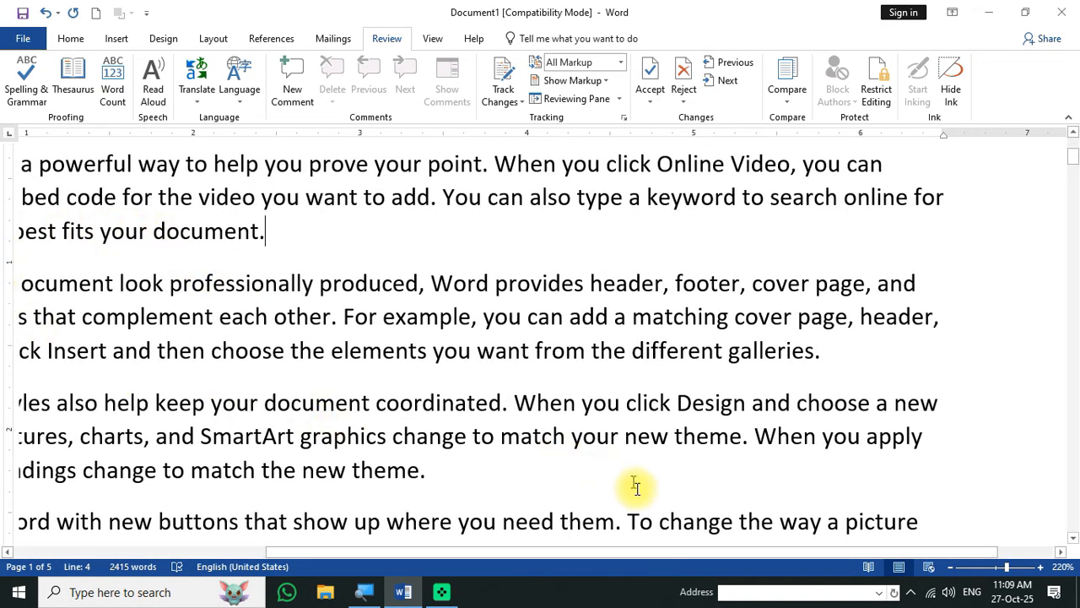
left_click_drag(443, 557, 212, 565)
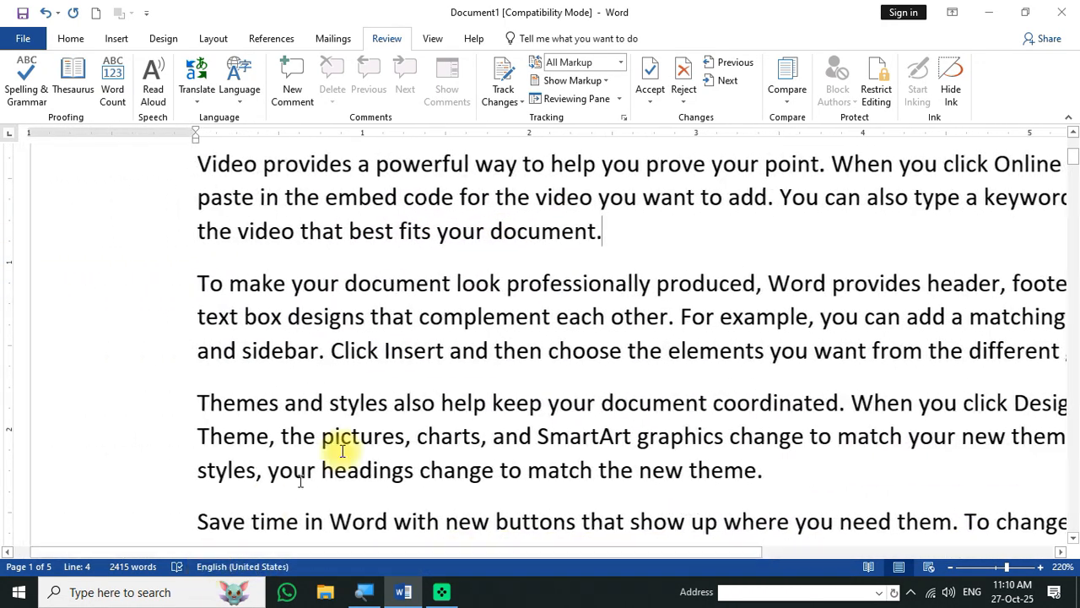
scroll(371, 414, "up", 3)
left_click(113, 84)
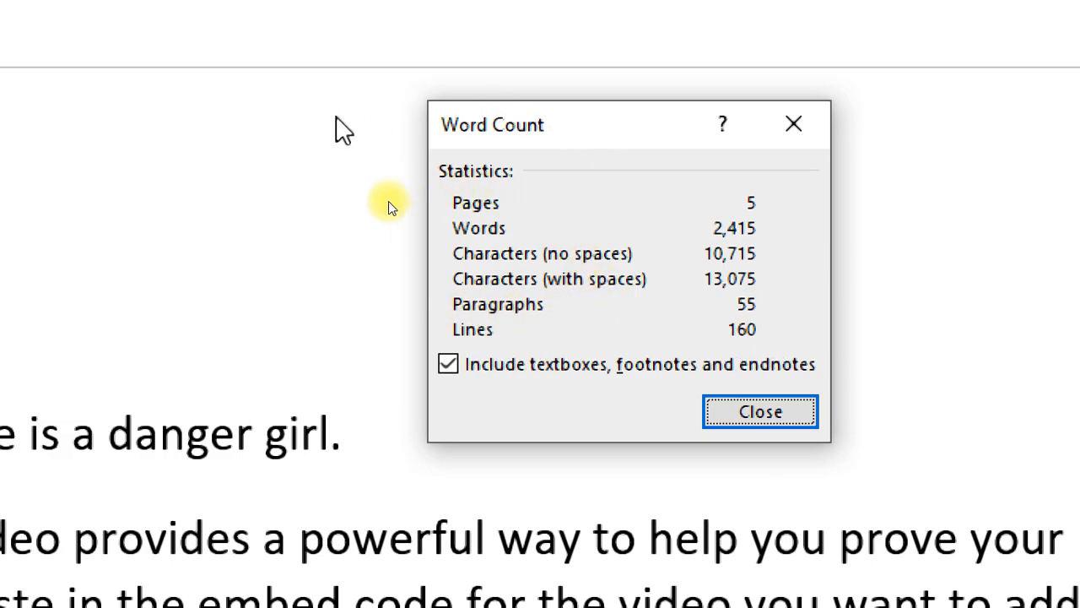
- Close the Word Count statistics and click back into the document text
left_click(761, 412)
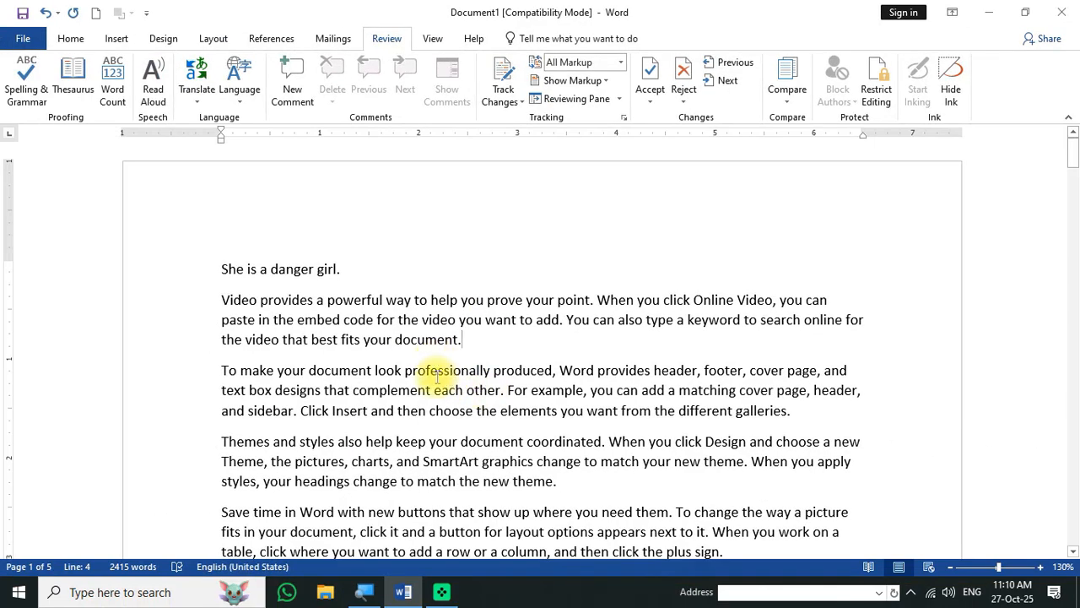
left_click(427, 473)
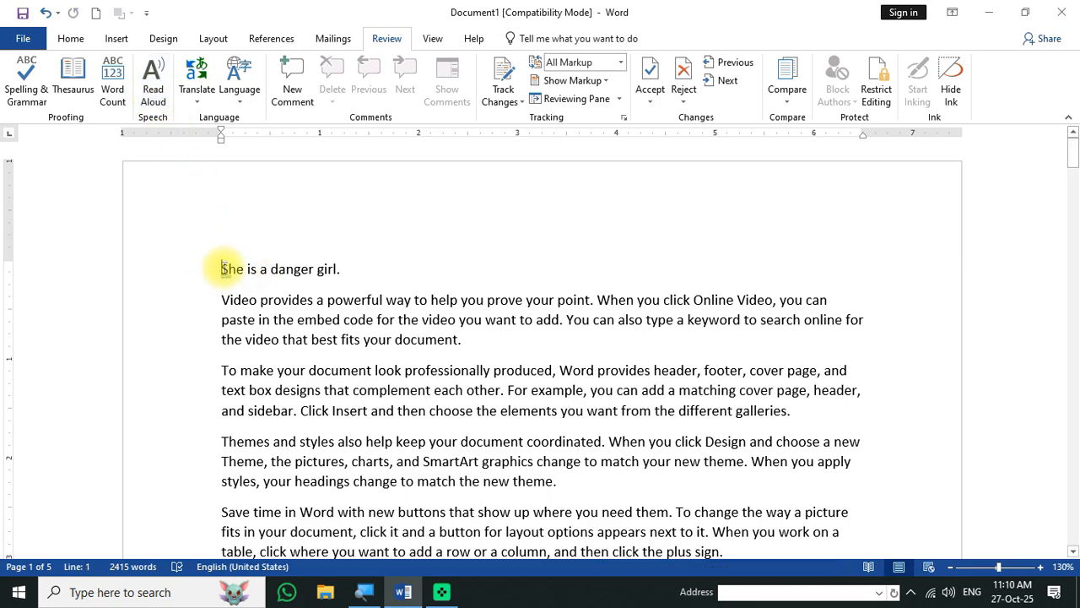
left_click(152, 93)
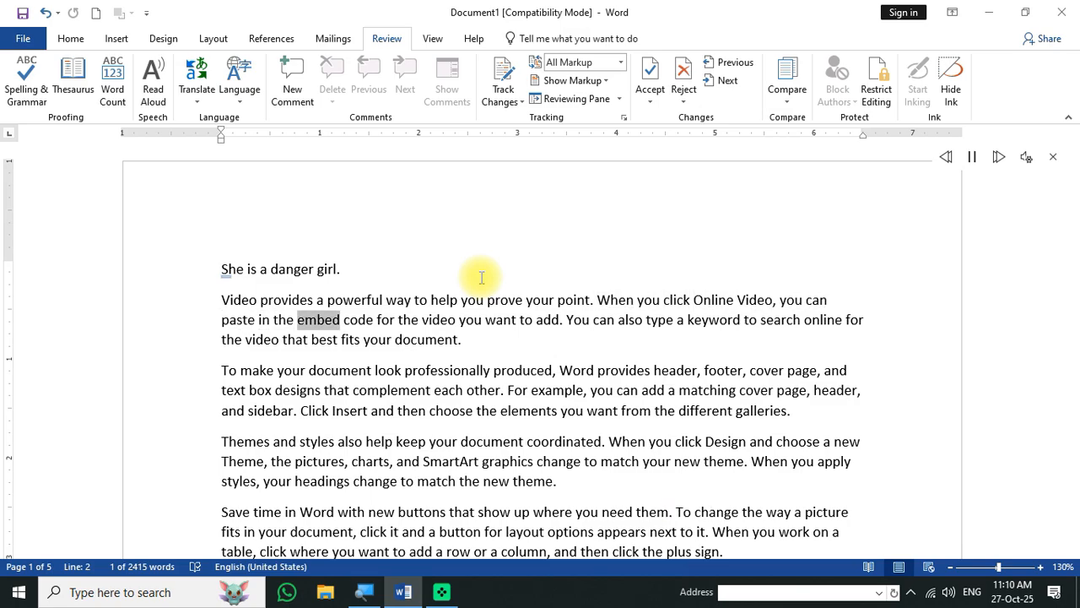
left_click(1026, 158)
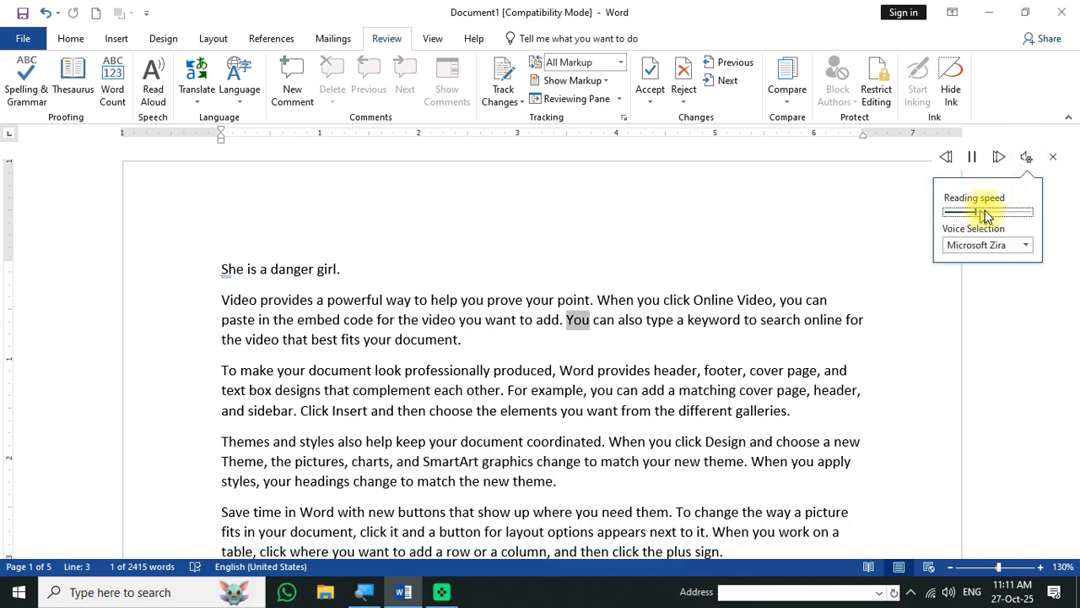
mouse_move(984, 212)
left_mouse_down()
mouse_move(1017, 221)
mouse_move(967, 219)
left_mouse_up()
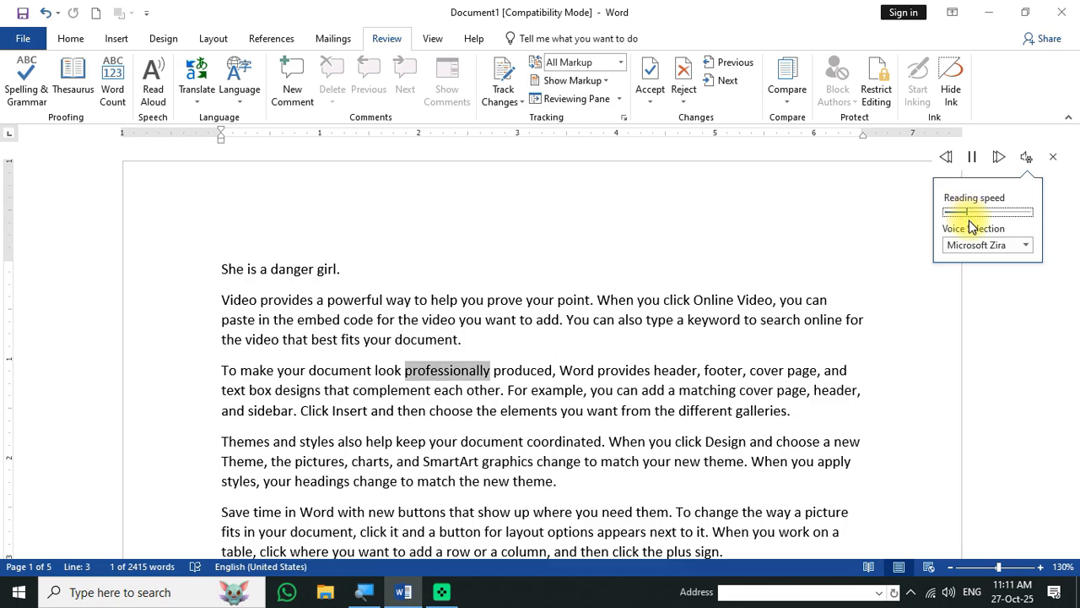
left_click(977, 246)
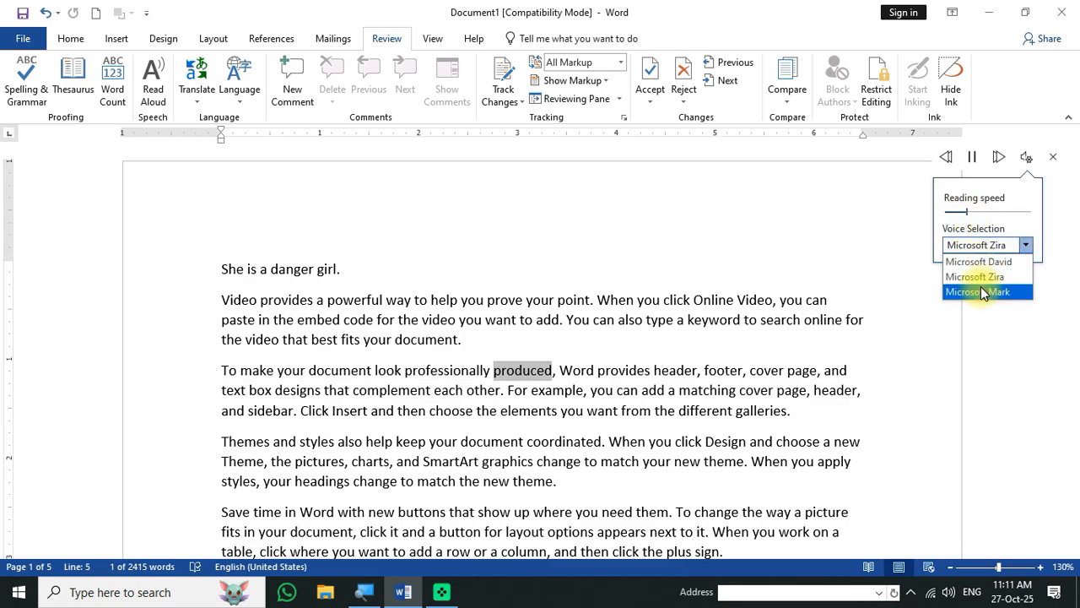
left_click(987, 286)
left_click(982, 246)
left_click(986, 270)
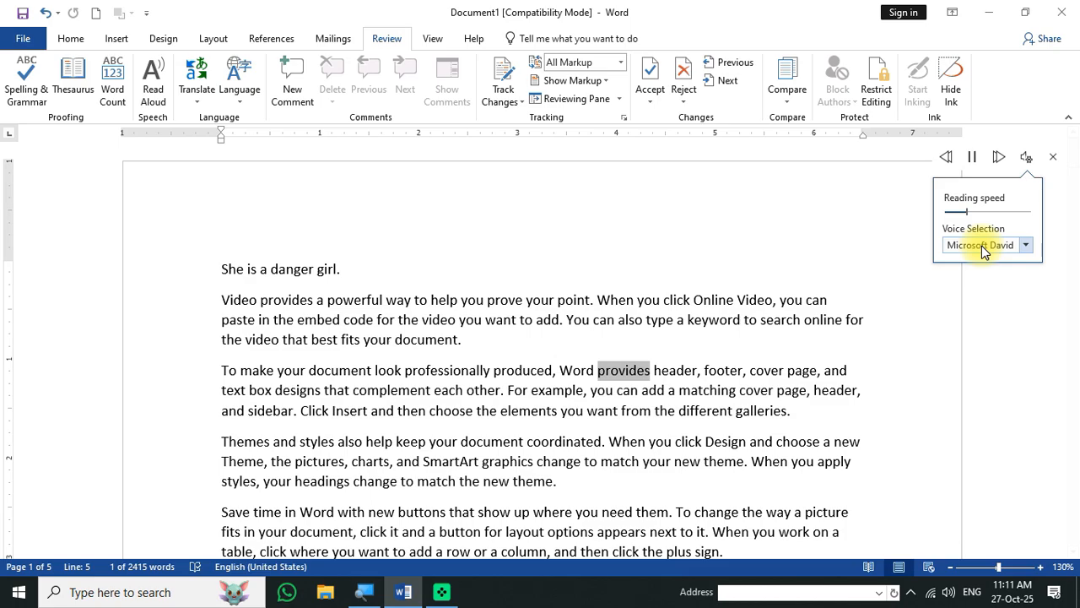
left_click(982, 246)
left_click(984, 251)
left_click(984, 252)
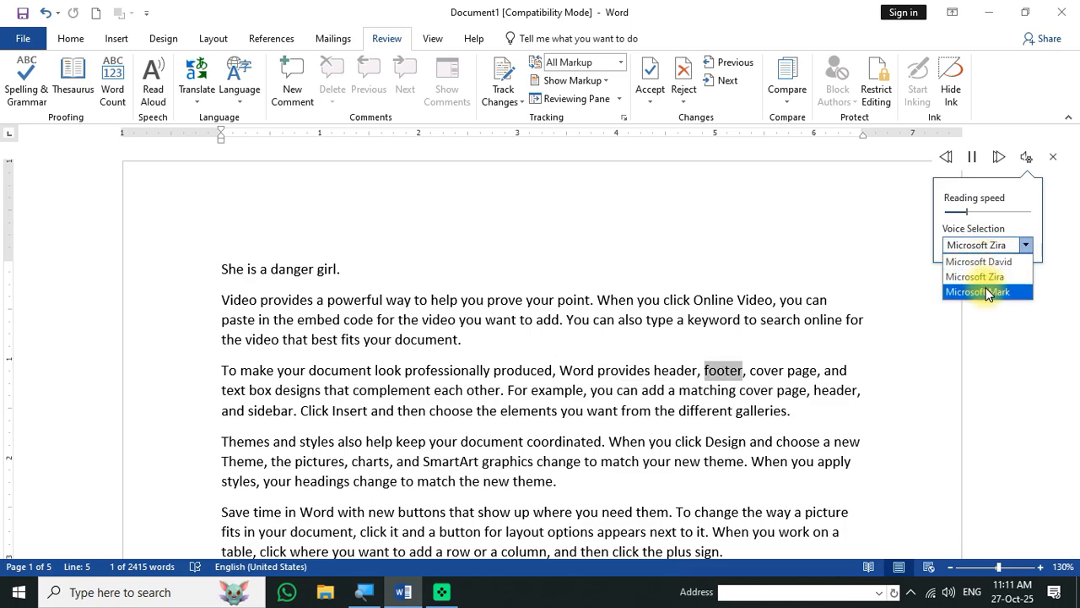
left_click(985, 287)
left_click(992, 246)
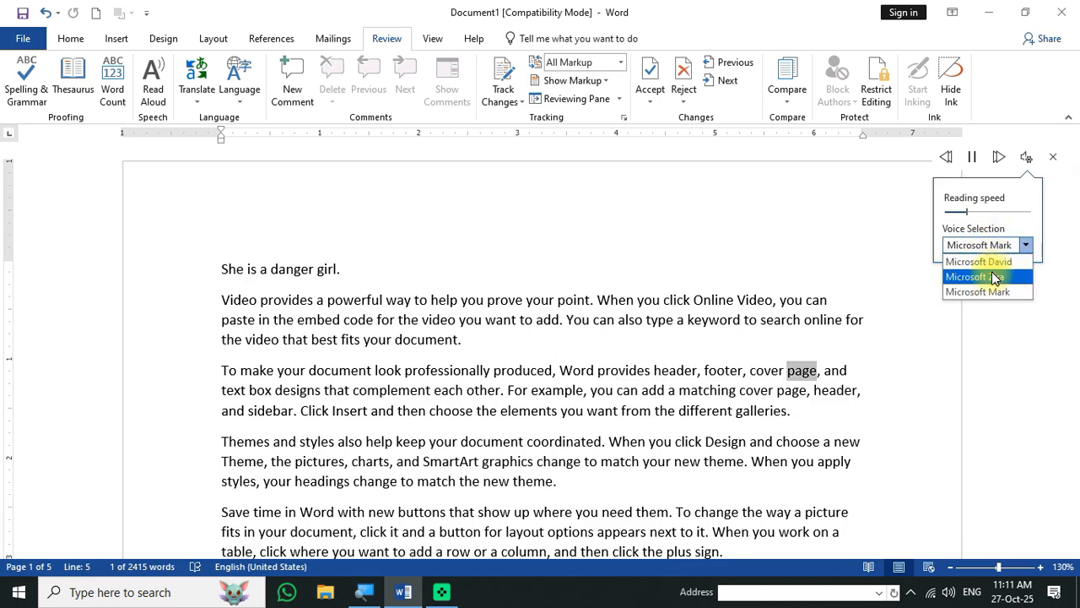
left_click(993, 272)
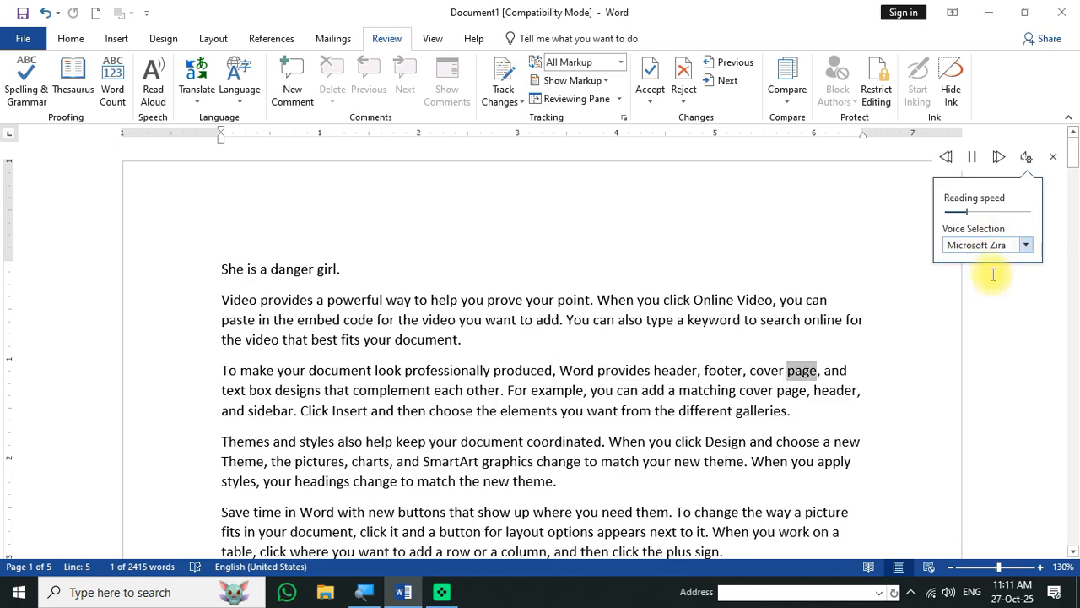
left_click(972, 158)
left_click(1052, 161)
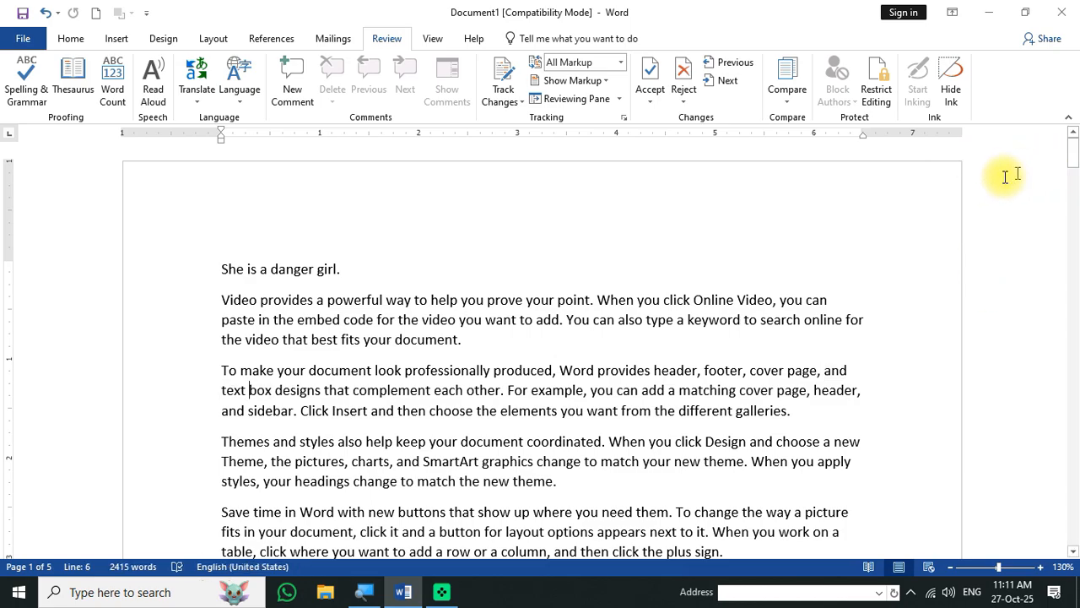
- Delete everything after the Themes and styles paragraph and drag the top margin smaller
left_click(222, 270)
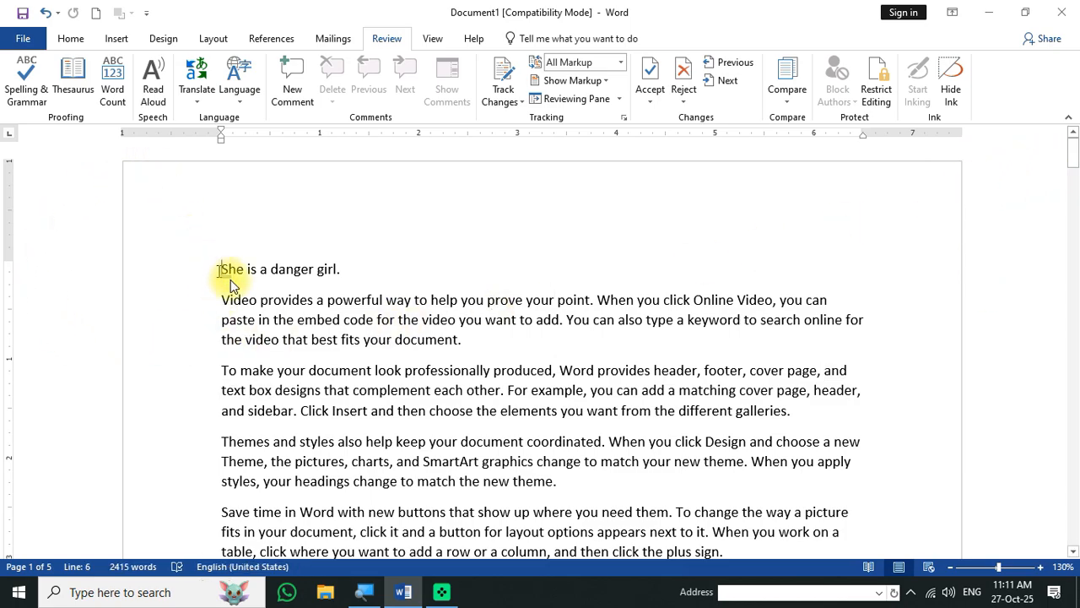
left_click_drag(215, 509, 245, 549)
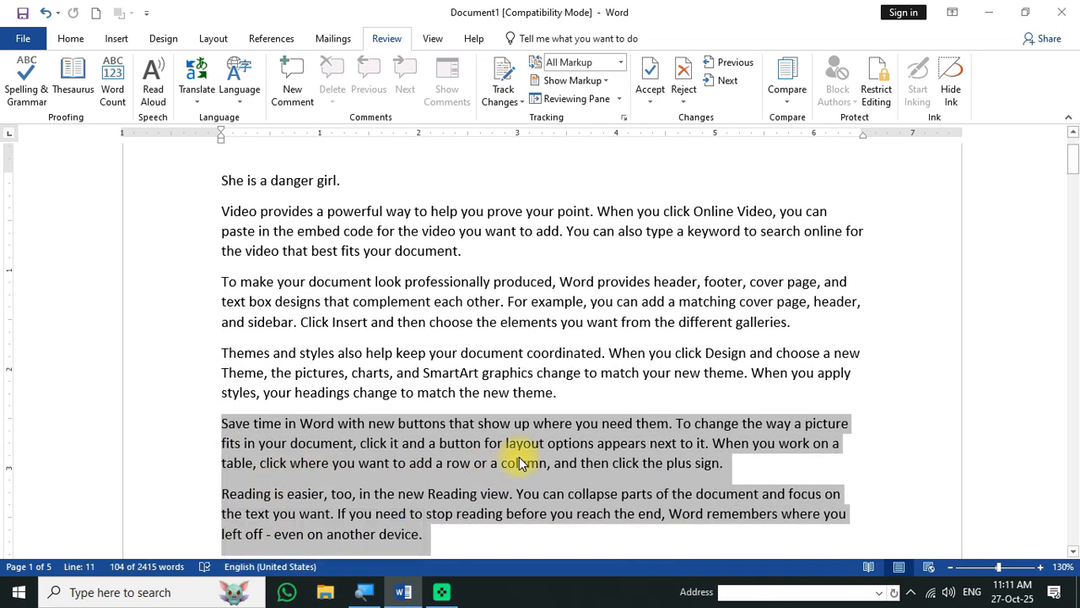
key("ctrl+shift+Down")
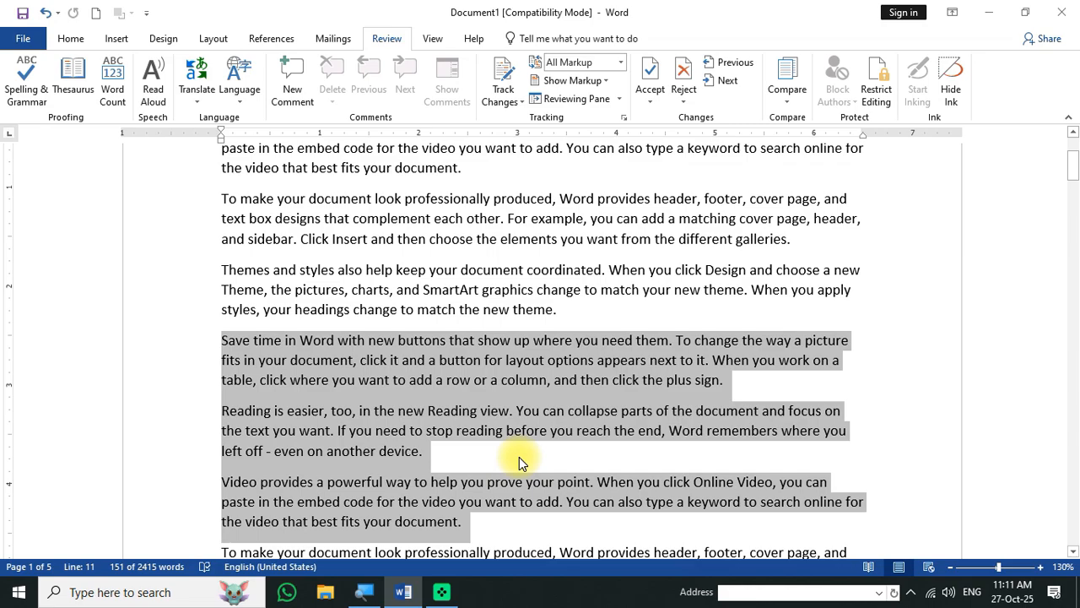
key("Delete")
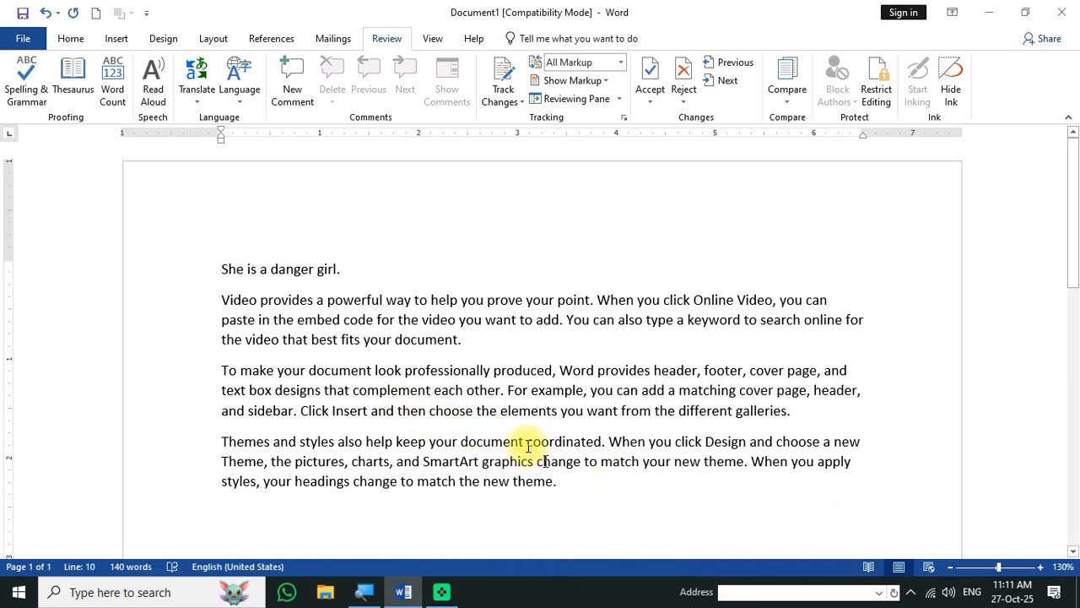
left_click_drag(12, 255, 17, 188)
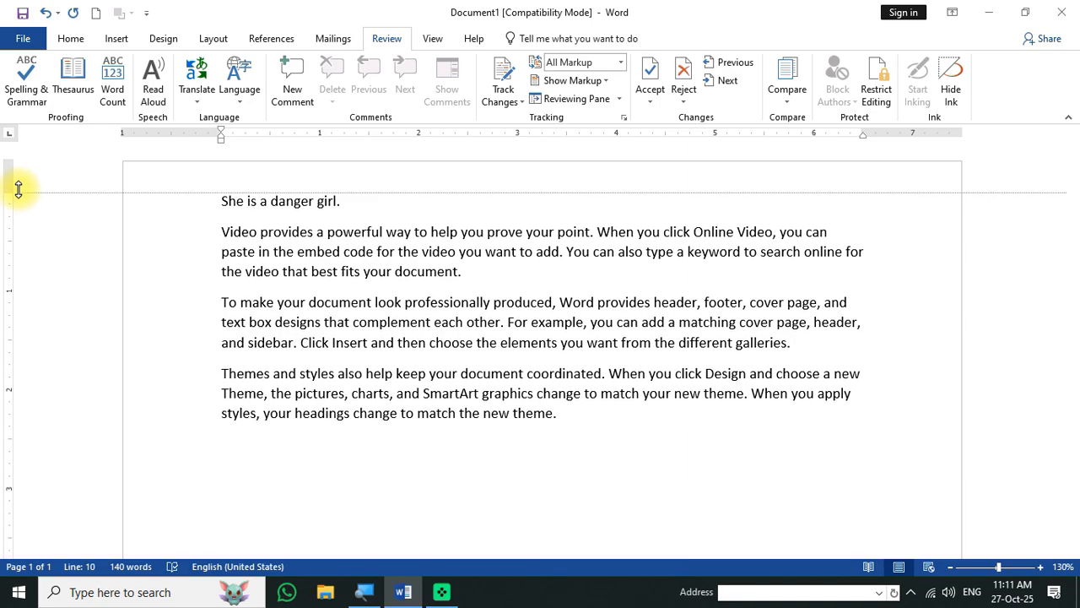
left_click(194, 88)
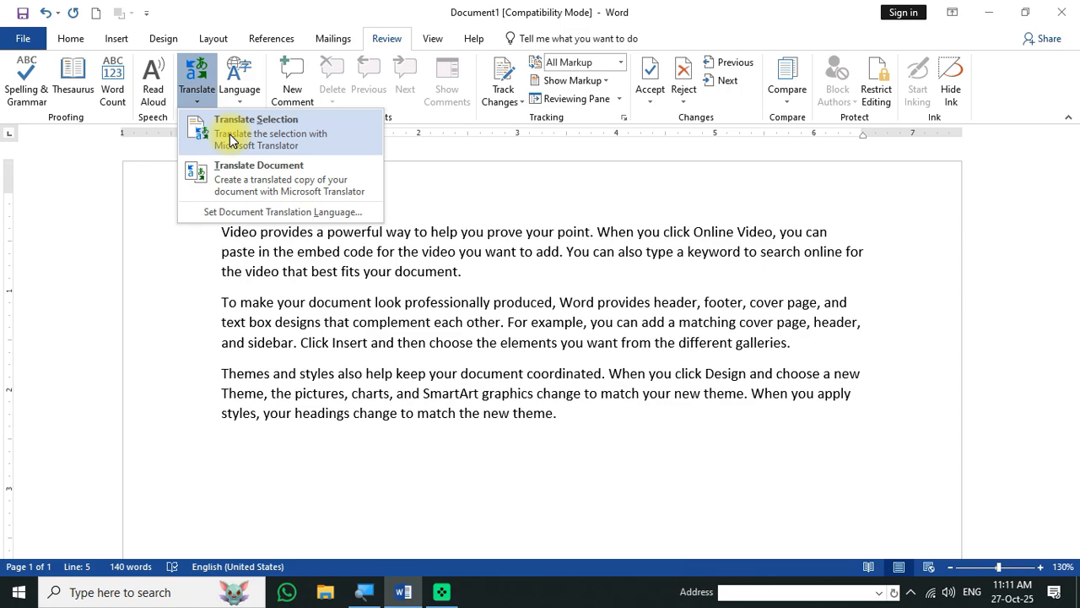
left_click_drag(462, 271, 410, 270)
left_click_drag(346, 202, 193, 203)
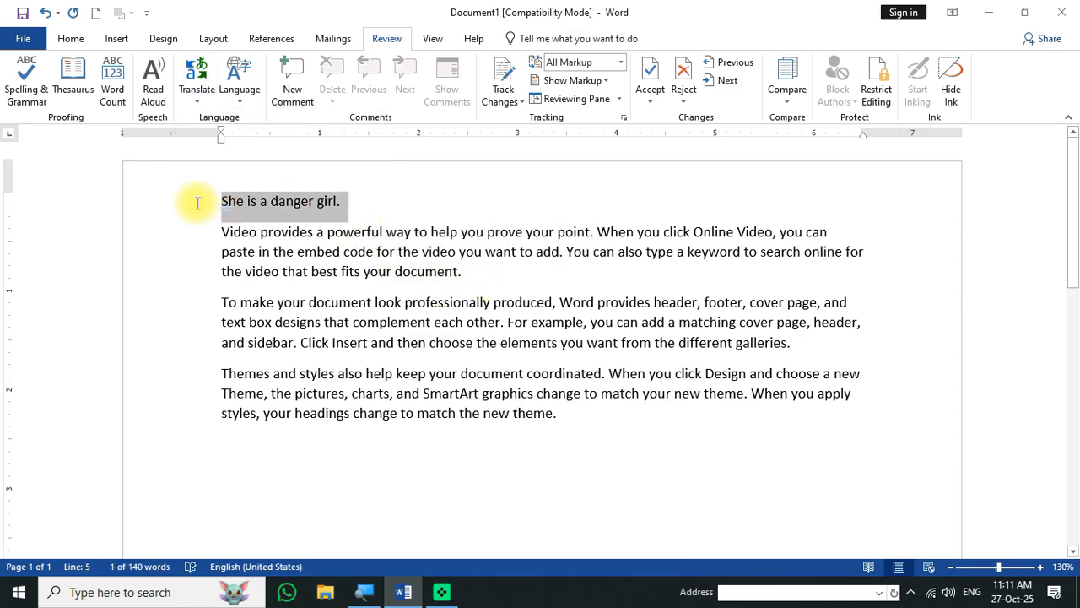
left_click(196, 80)
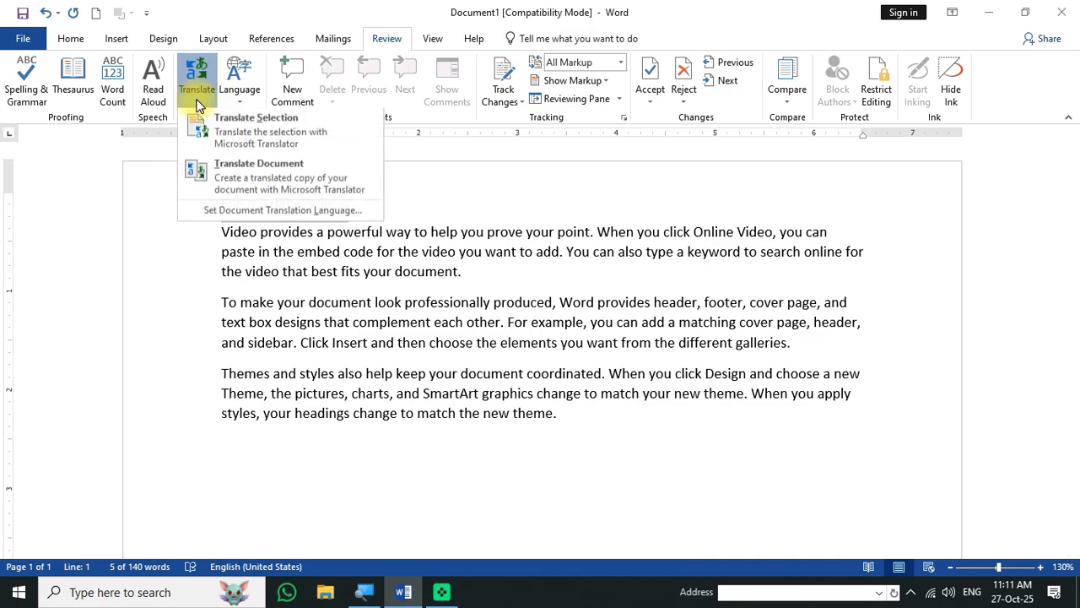
left_click(239, 129)
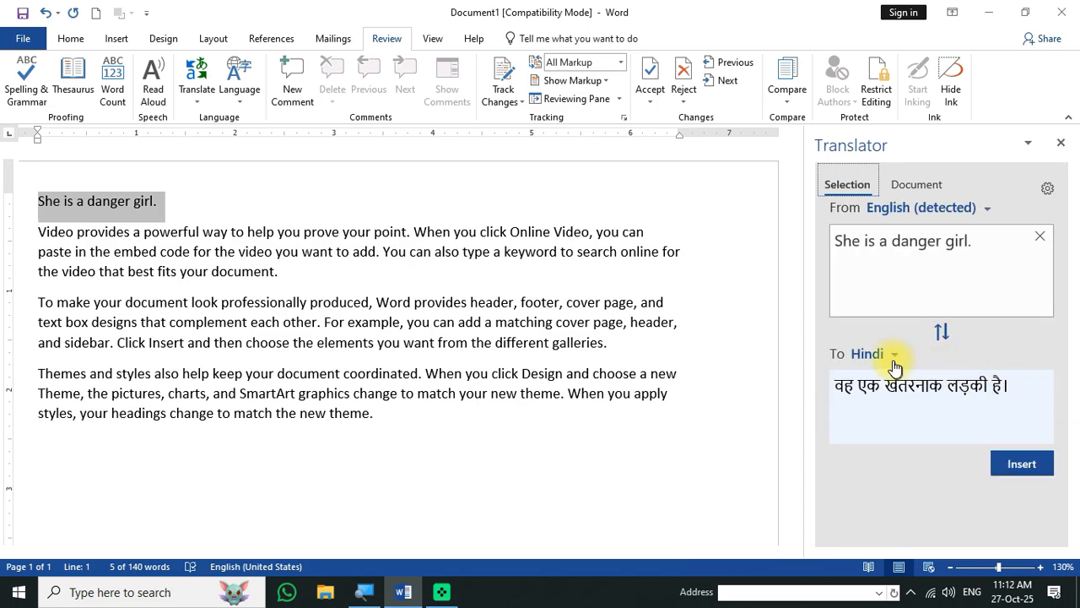
left_click(869, 353)
left_click(884, 398)
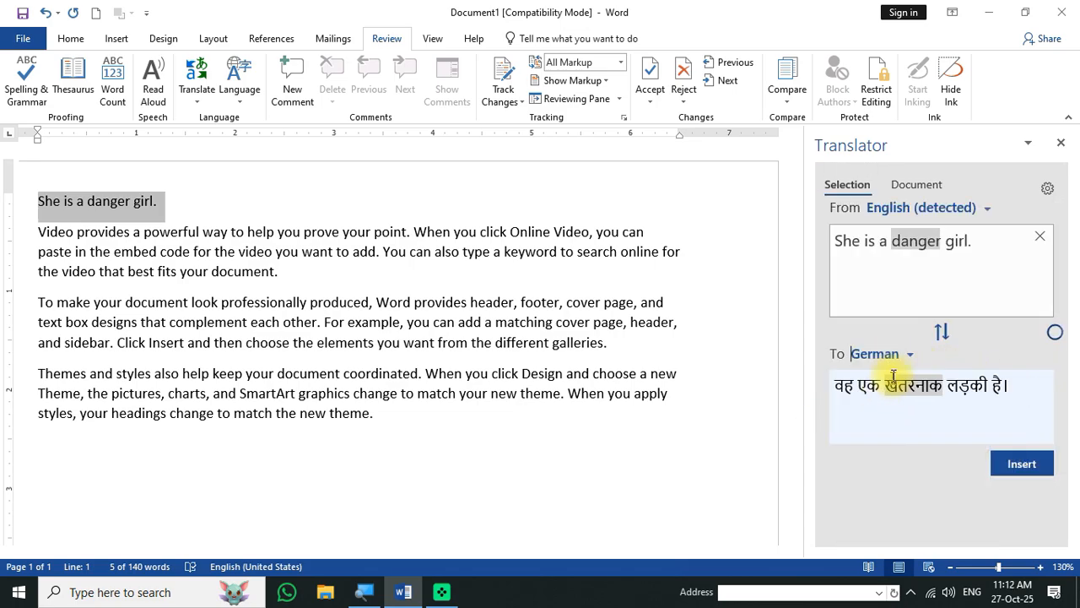
left_click(891, 353)
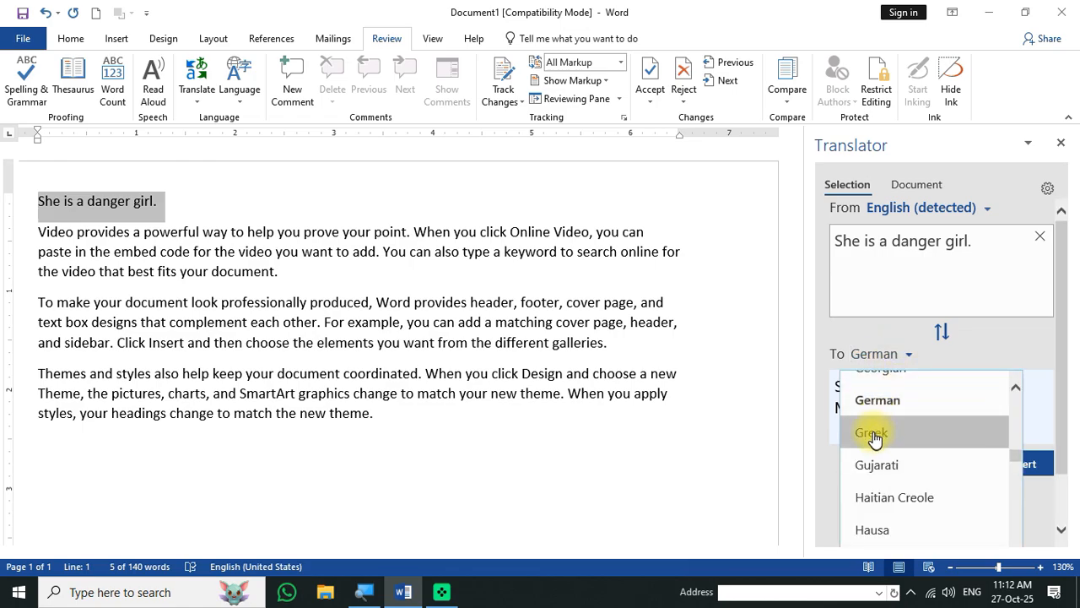
left_click(875, 434)
left_click(894, 363)
scroll(911, 414, "up", 6)
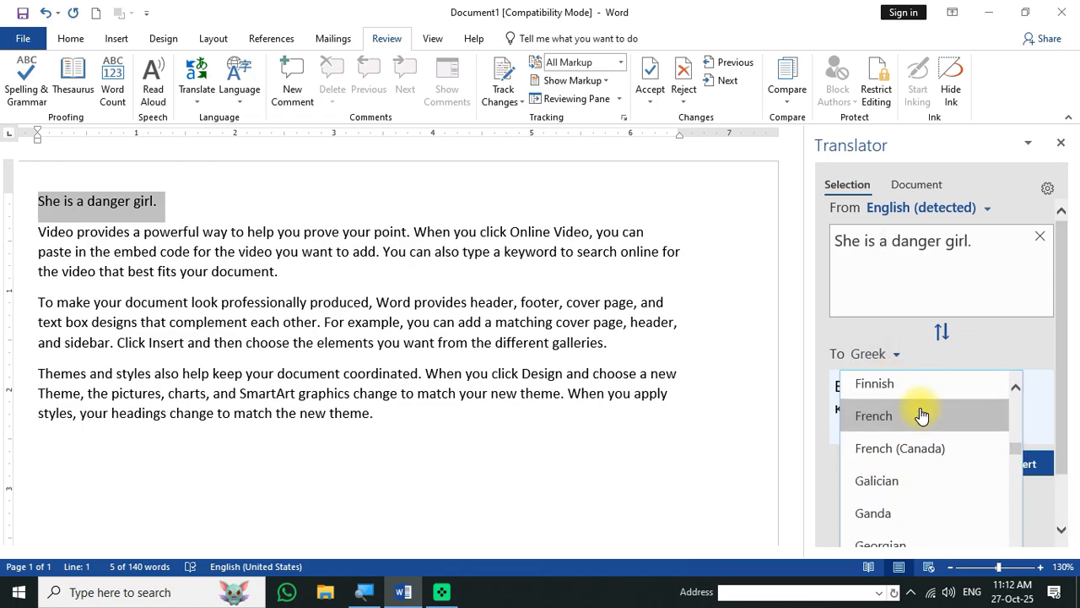
scroll(911, 412, "up", 5)
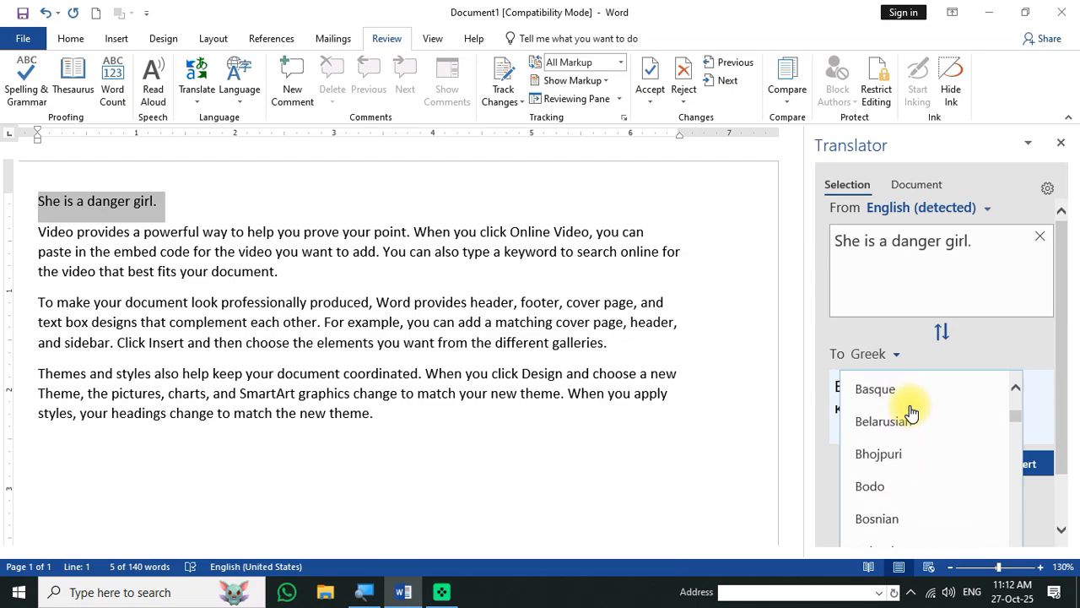
scroll(910, 417, "up", 2)
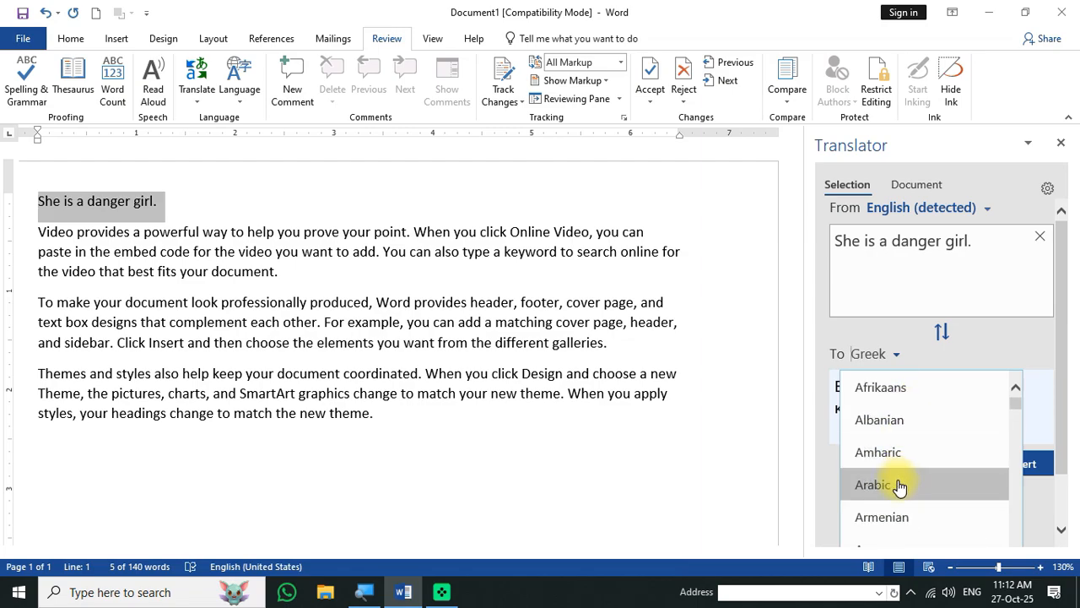
scroll(900, 485, "down", 1)
scroll(900, 490, "down", 4)
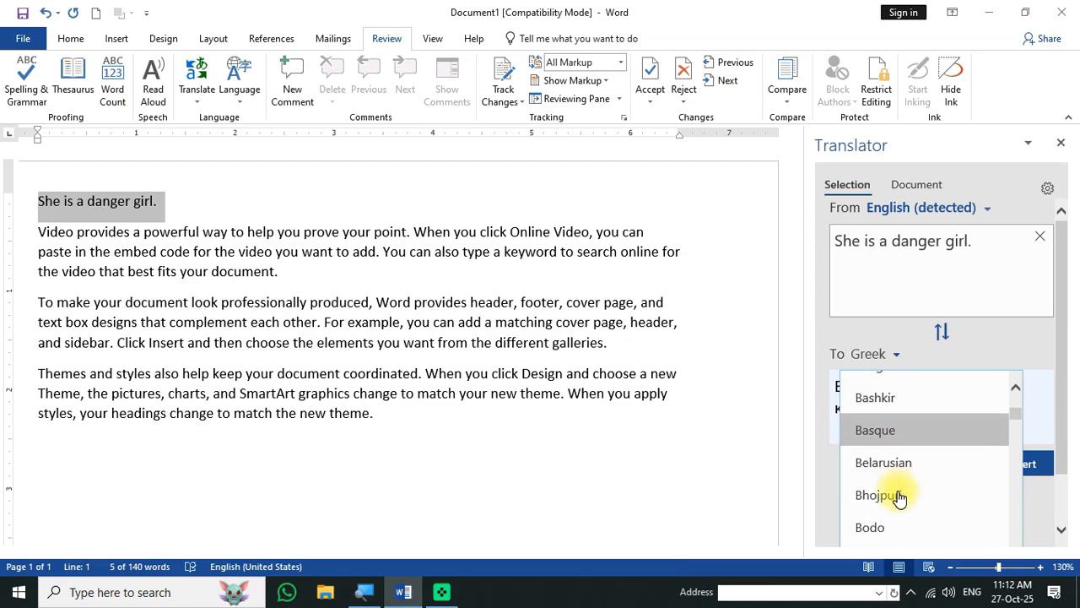
left_click(886, 425)
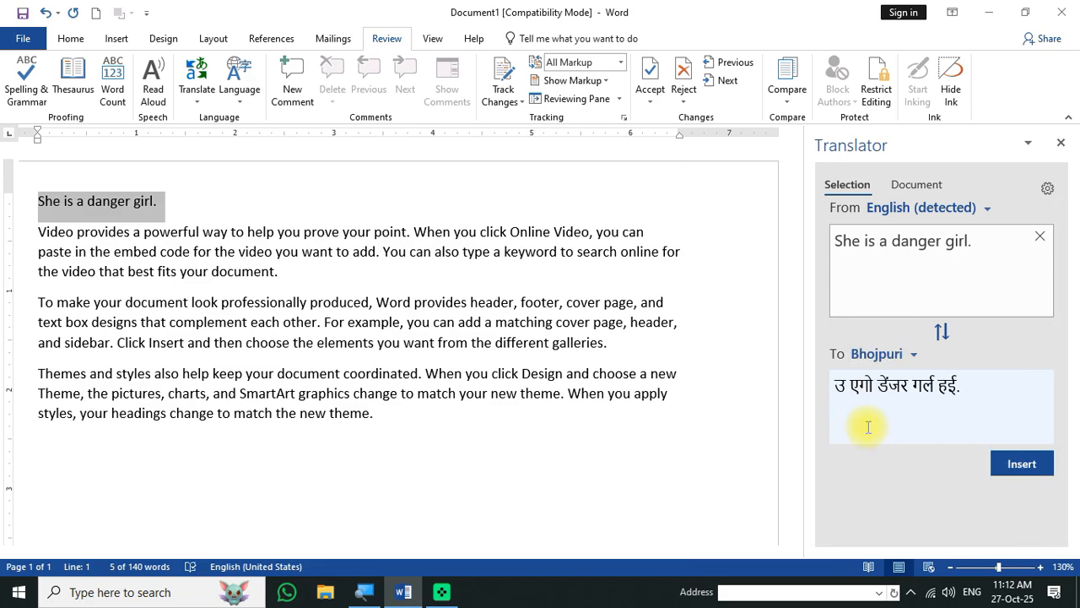
left_click(896, 356)
scroll(907, 481, "down", 10)
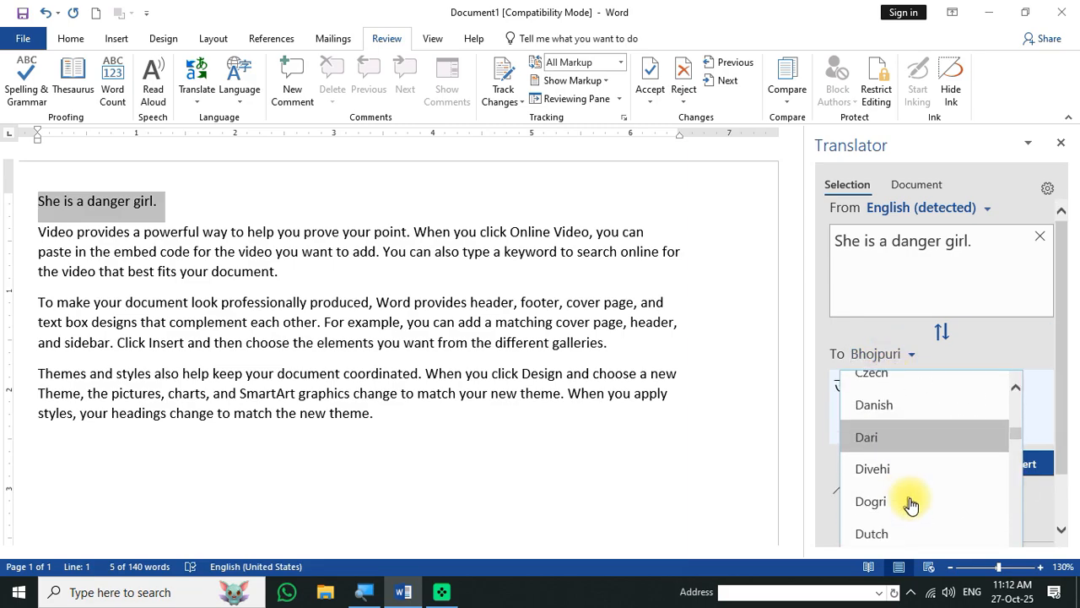
scroll(911, 506, "down", 8)
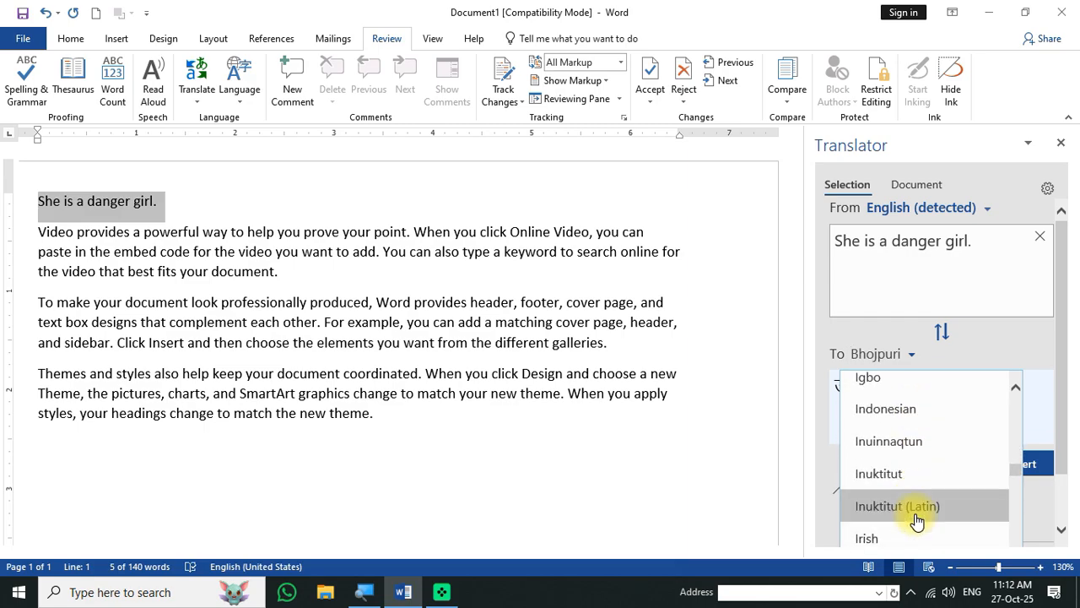
scroll(918, 522, "down", 10)
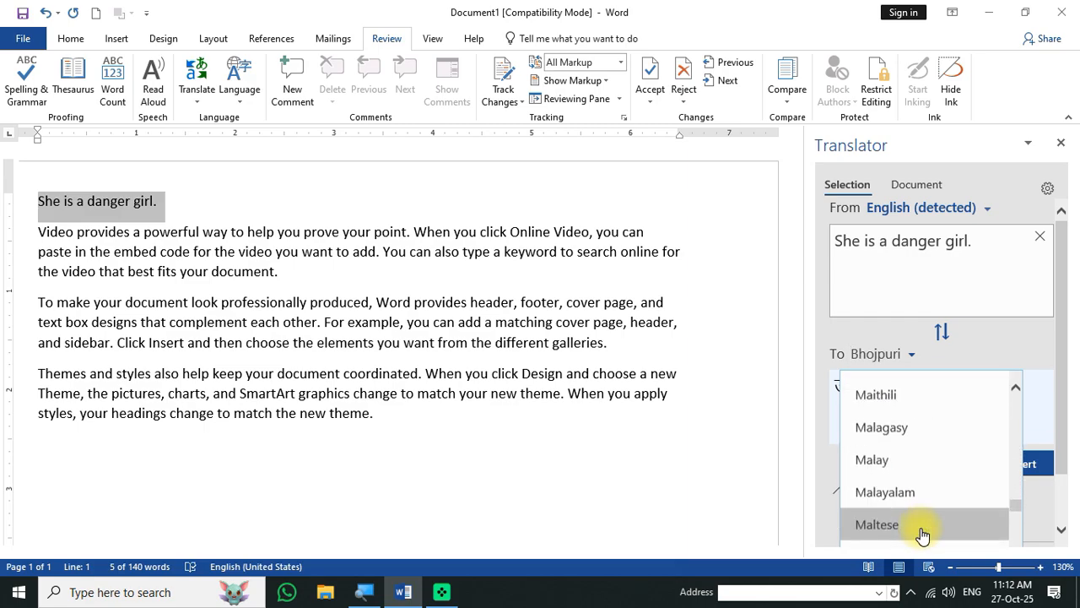
left_click_drag(1012, 512, 1017, 573)
scroll(920, 516, "down", 3)
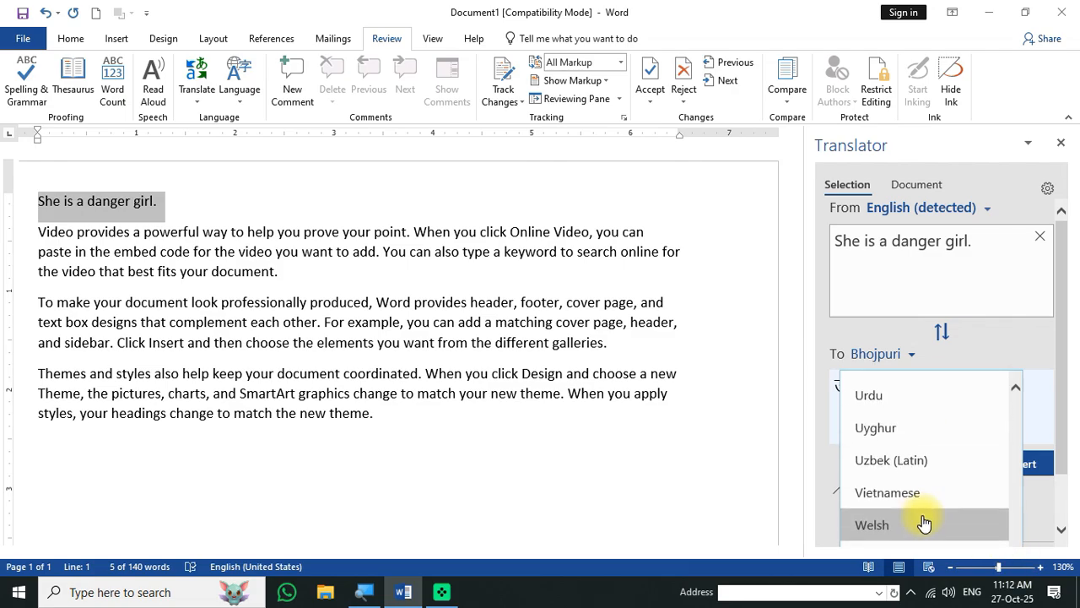
scroll(924, 523, "down", 3)
scroll(910, 468, "up", 1)
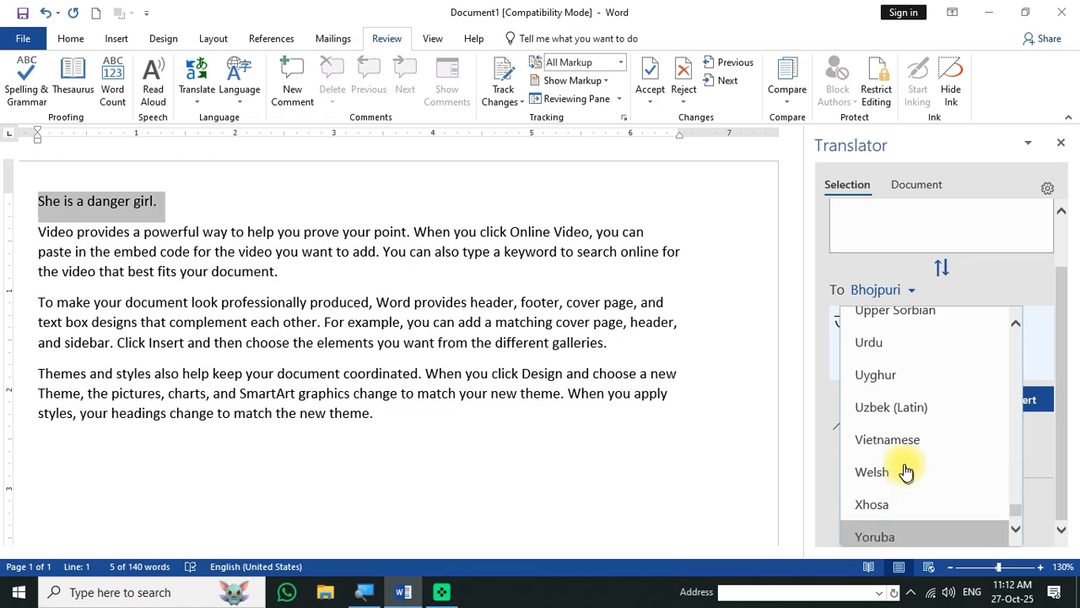
left_click(882, 346)
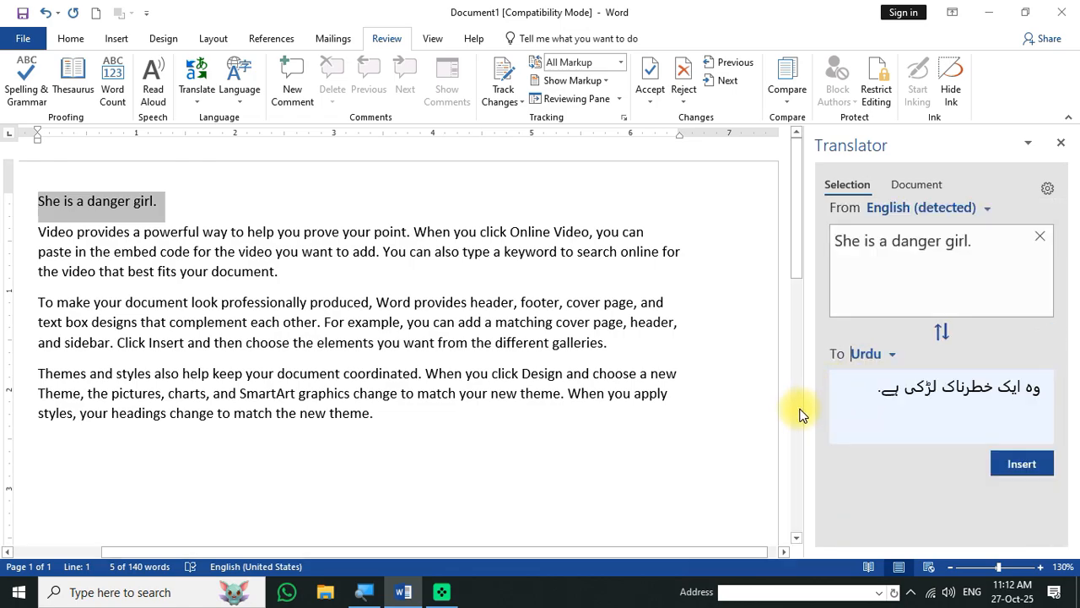
left_click(1040, 239)
left_click(1061, 142)
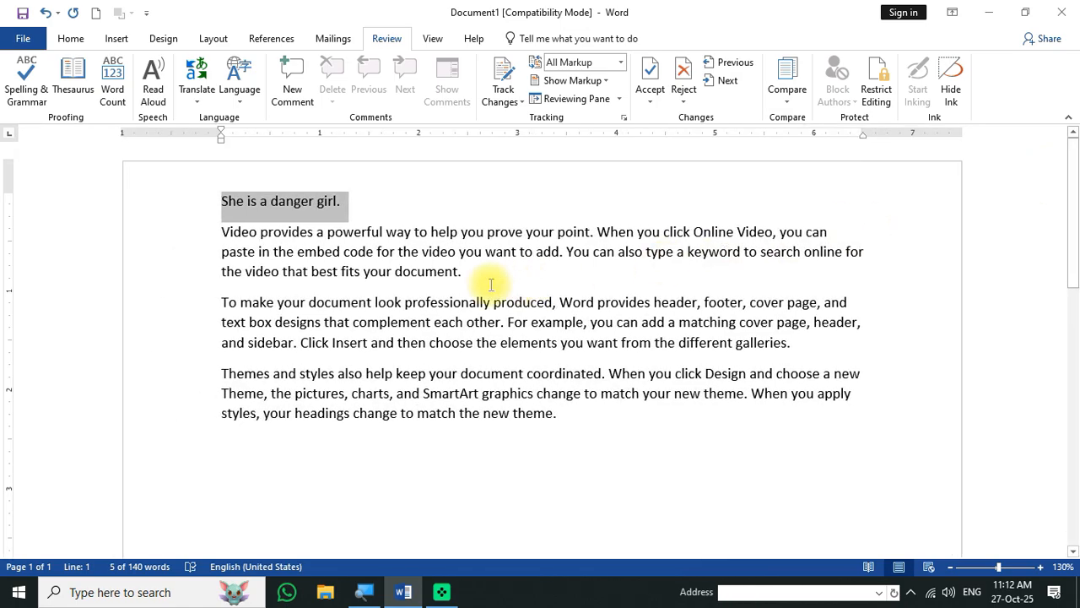
- Start Translate Document for the whole text, then bring the other English document window forward
left_click(363, 205)
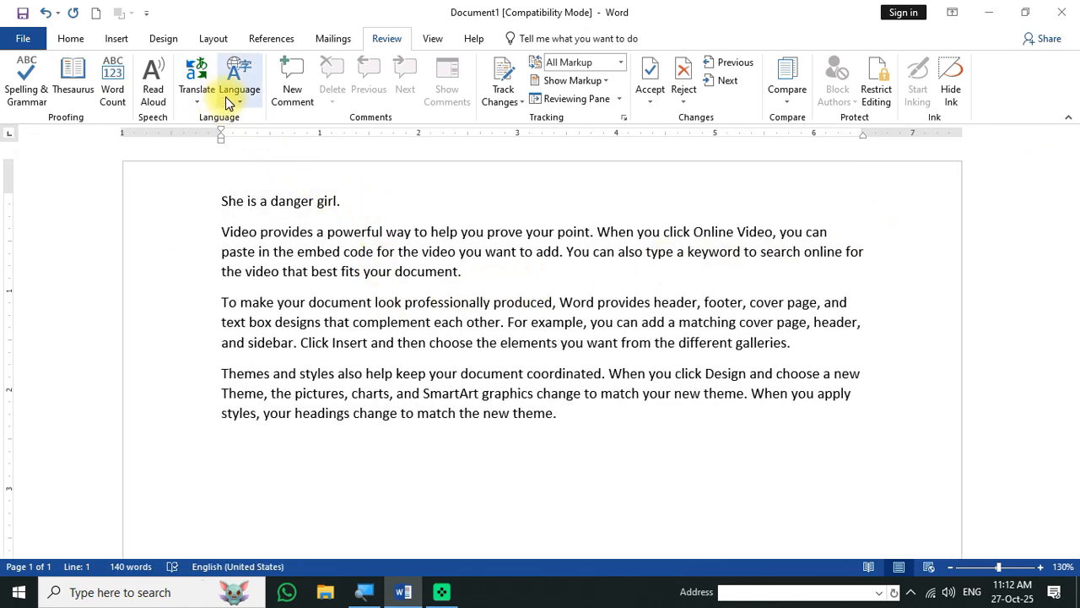
left_click(193, 101)
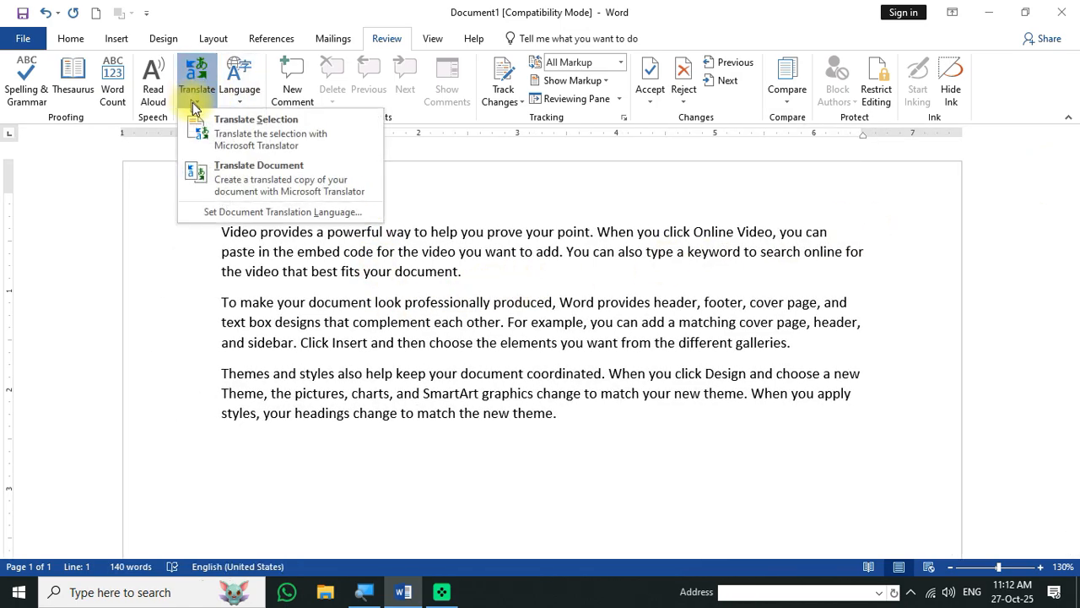
left_click(226, 180)
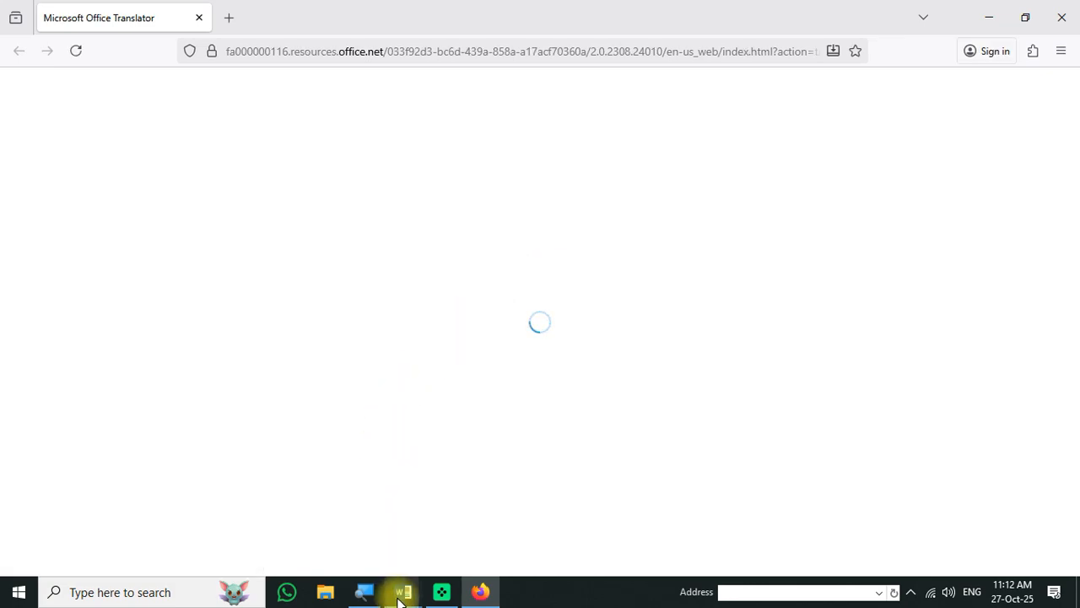
mouse_move(402, 599)
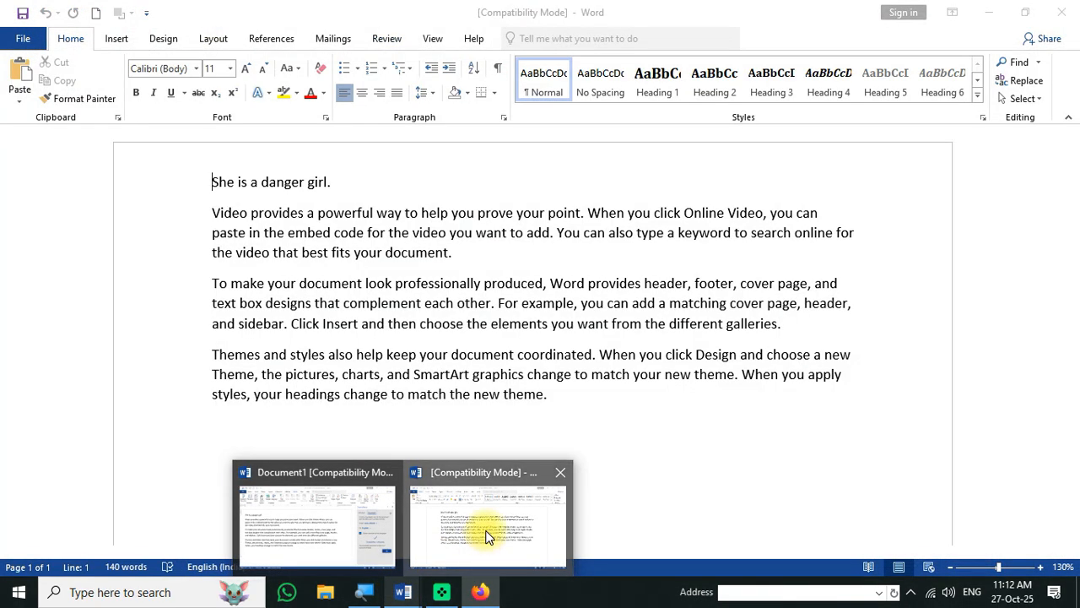
left_click(484, 531)
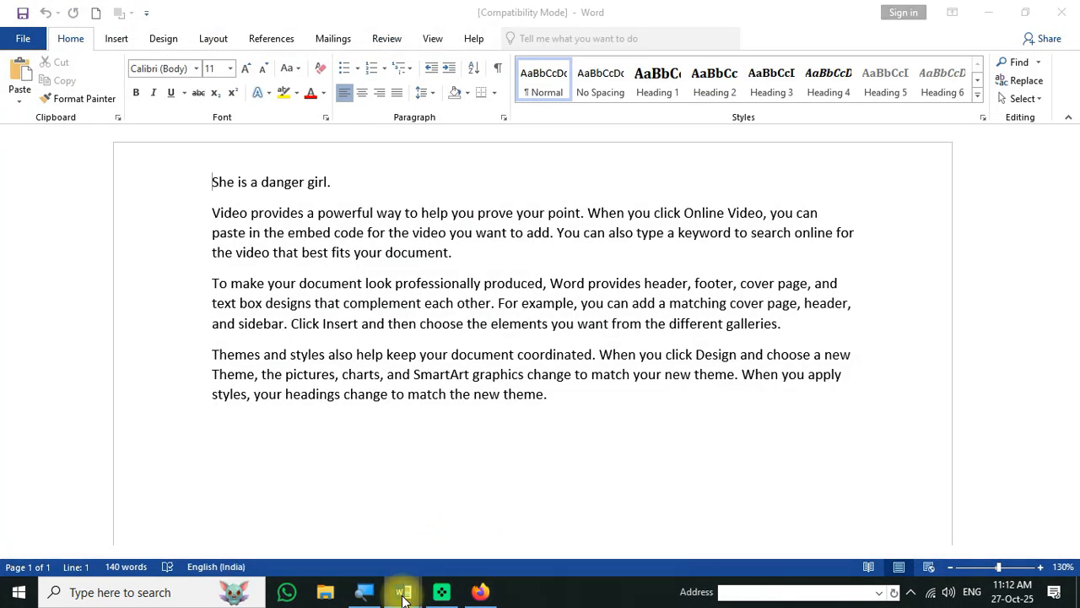
- Switch to Document1 and translate the whole document into Hindi
mouse_move(405, 591)
left_click(319, 531)
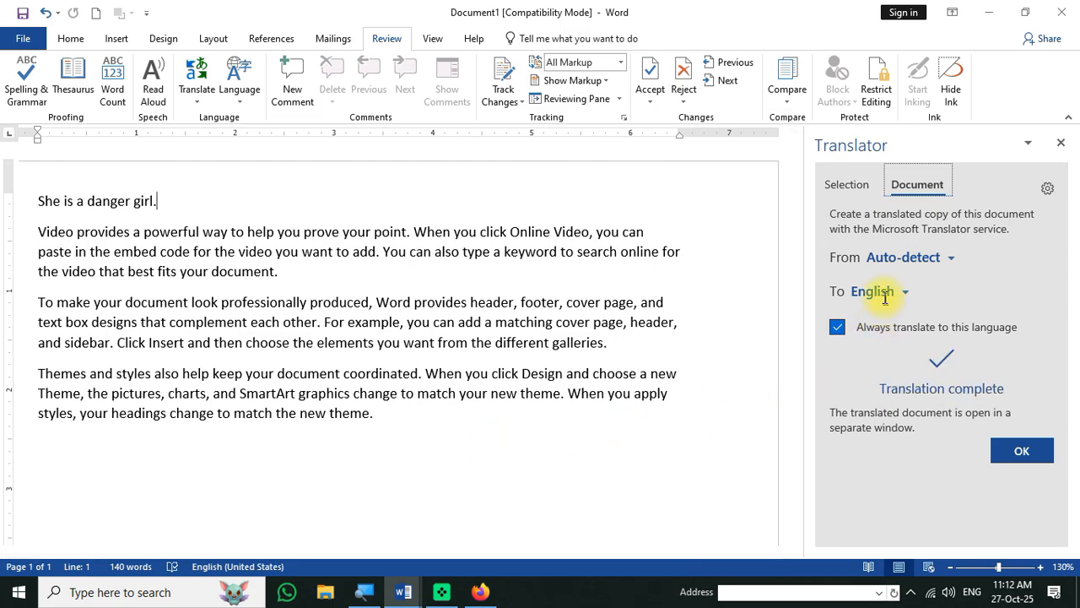
left_click(910, 297)
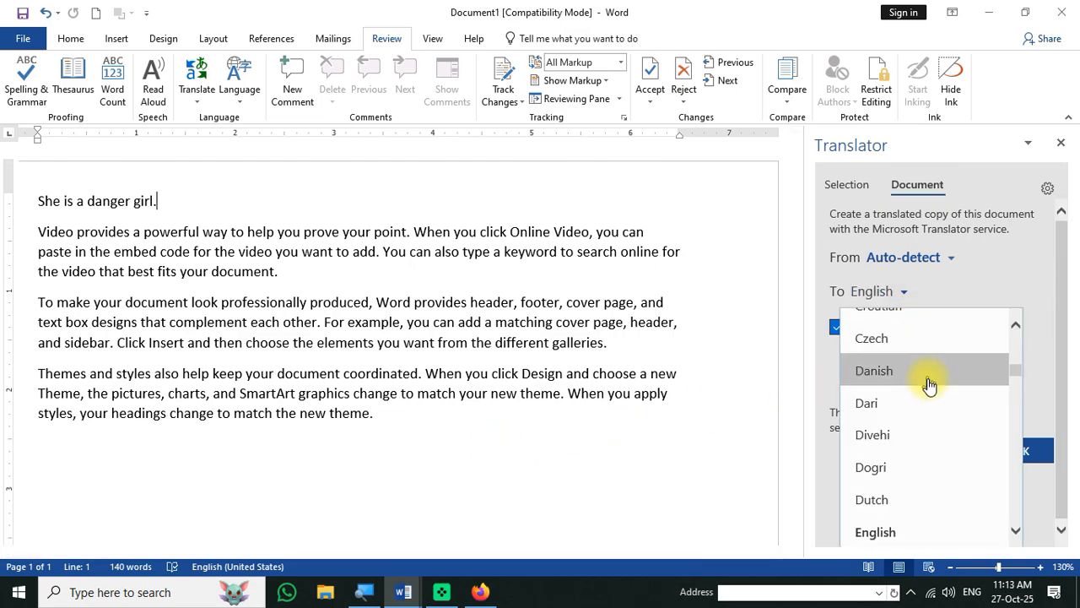
scroll(928, 489, "down", 1)
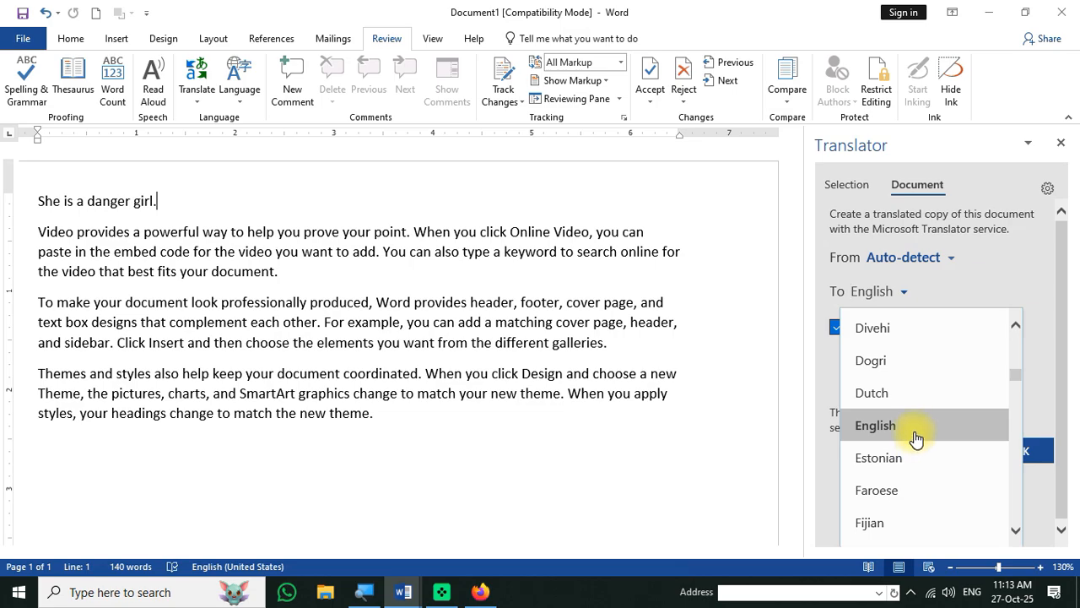
scroll(917, 494, "down", 2)
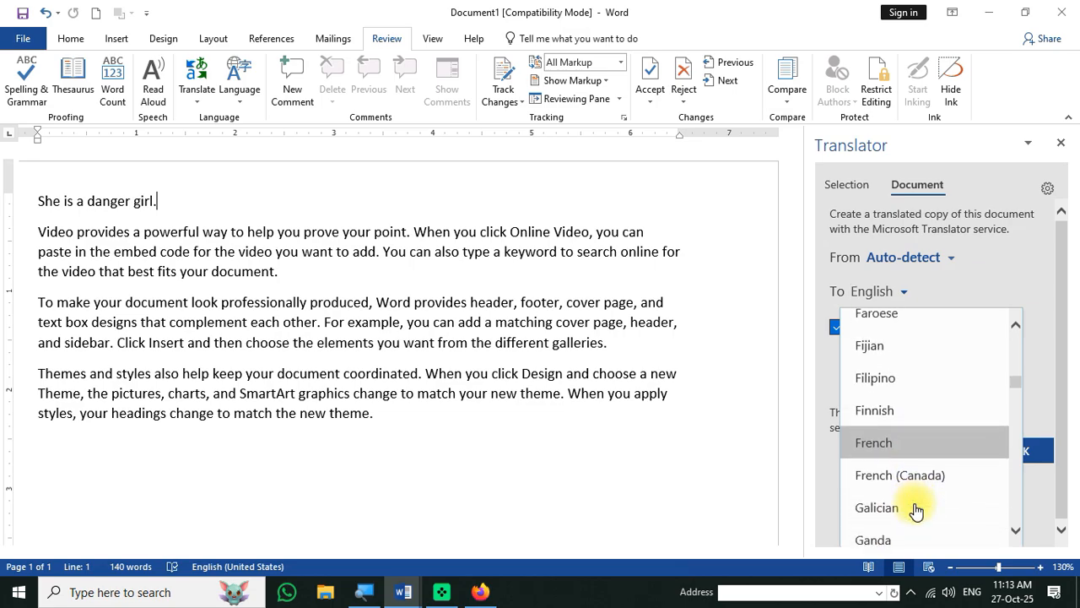
scroll(917, 507, "down", 3)
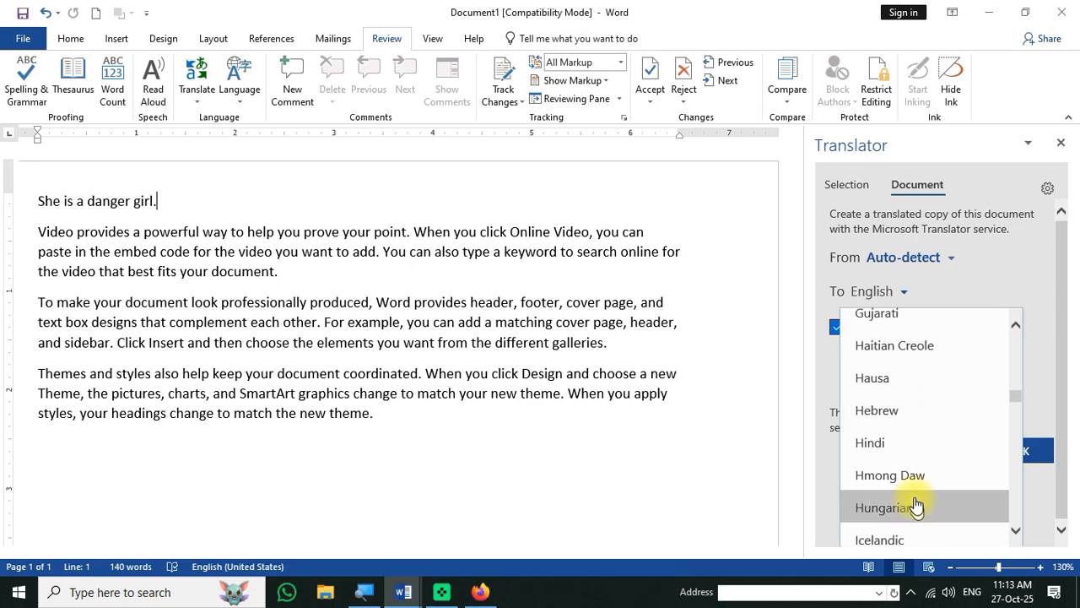
left_click(906, 449)
left_click(1020, 362)
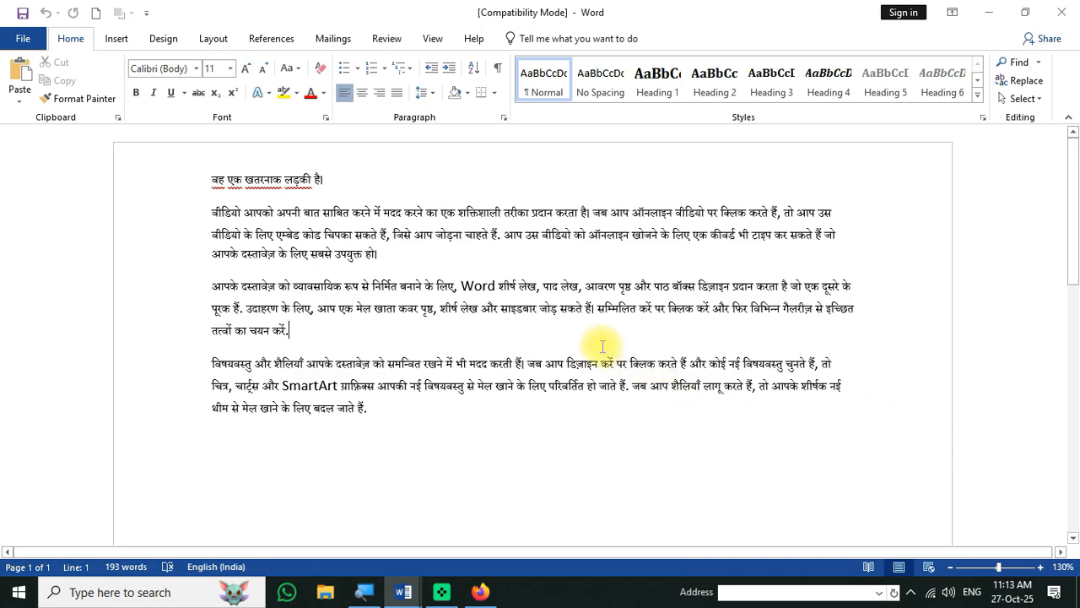
- Switch to the Hindi translation window, then back to the English document window
mouse_move(405, 588)
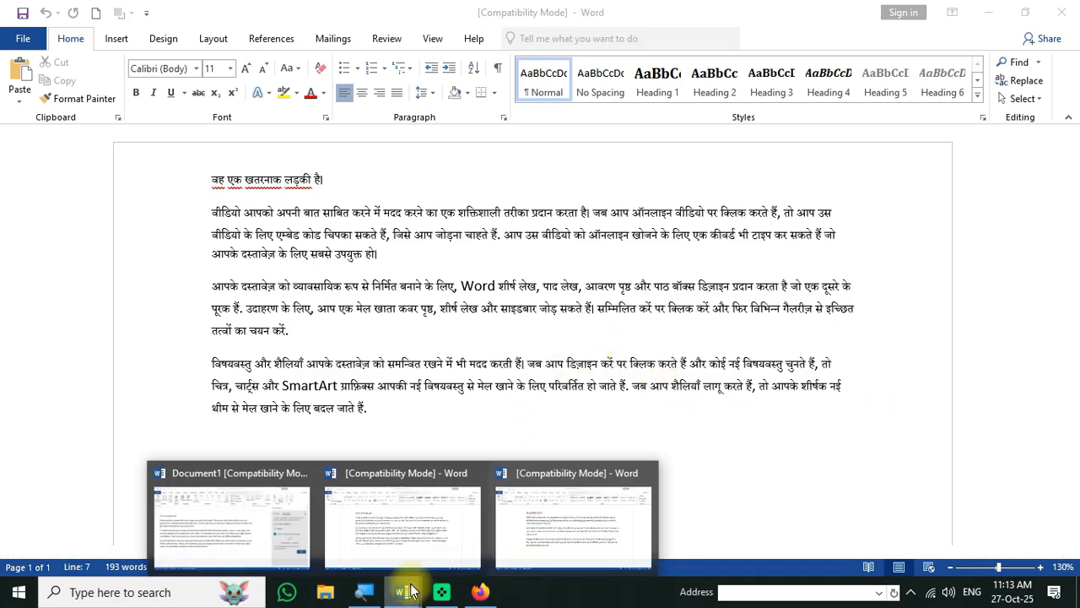
left_click(540, 530)
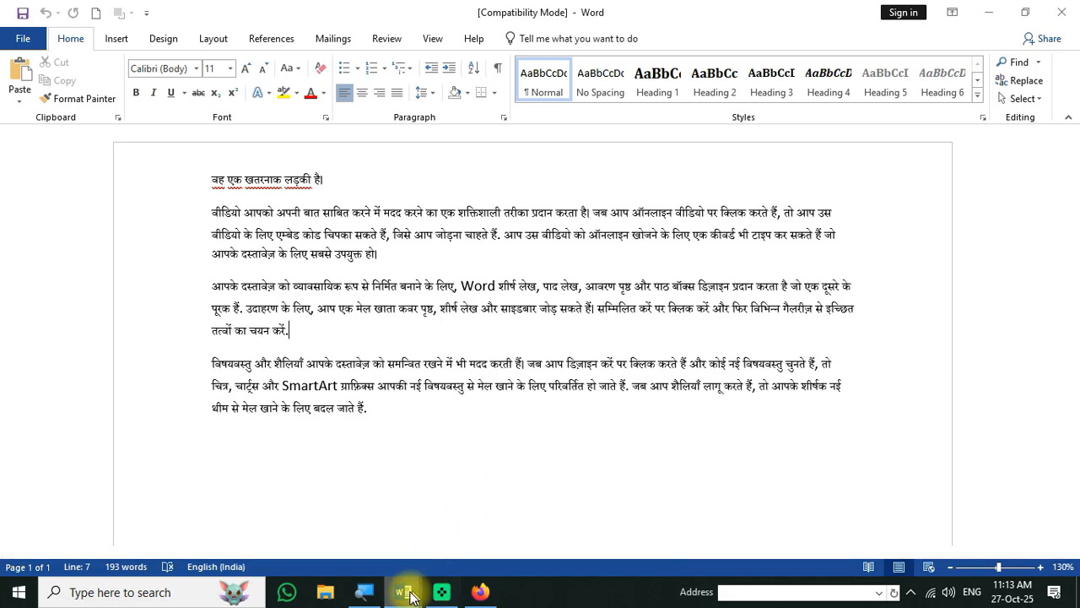
mouse_move(410, 586)
left_click(425, 529)
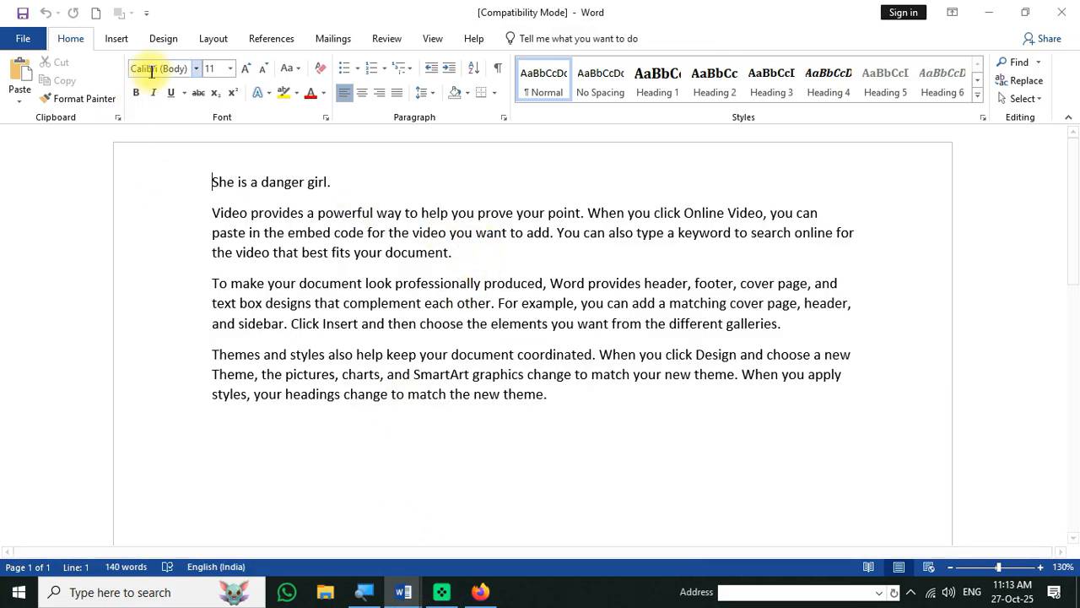
- Translate the whole document into a Hindi copy and close the translator browser window
left_click(388, 39)
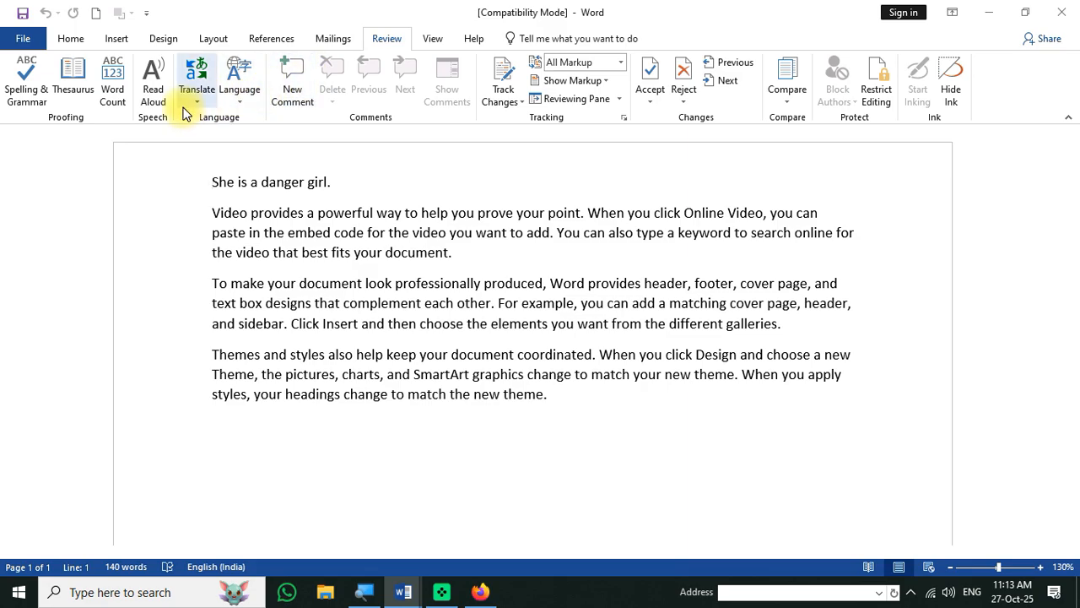
left_click(197, 103)
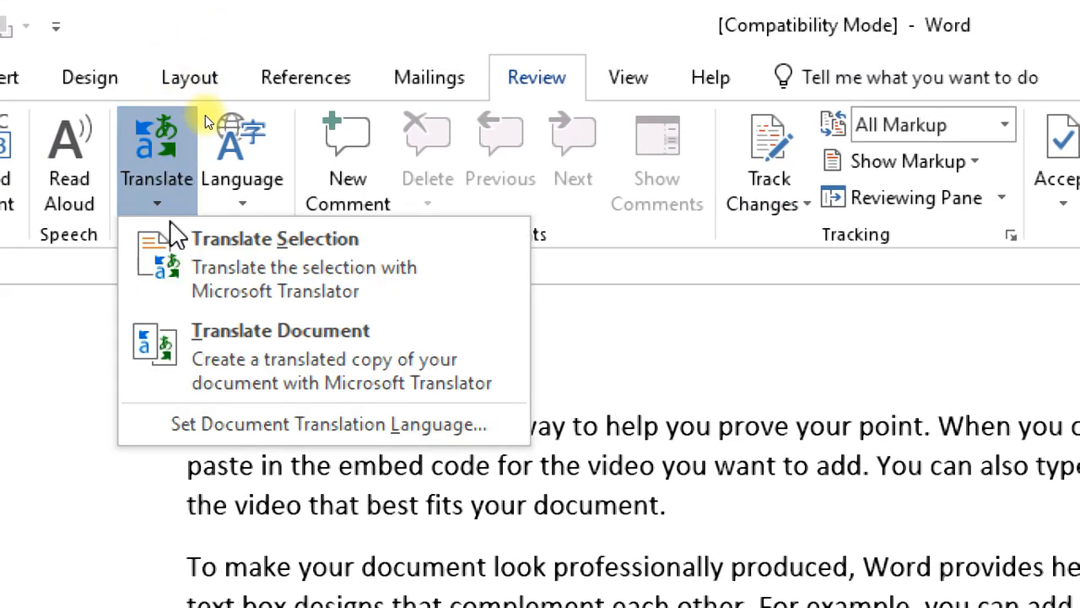
left_click(310, 385)
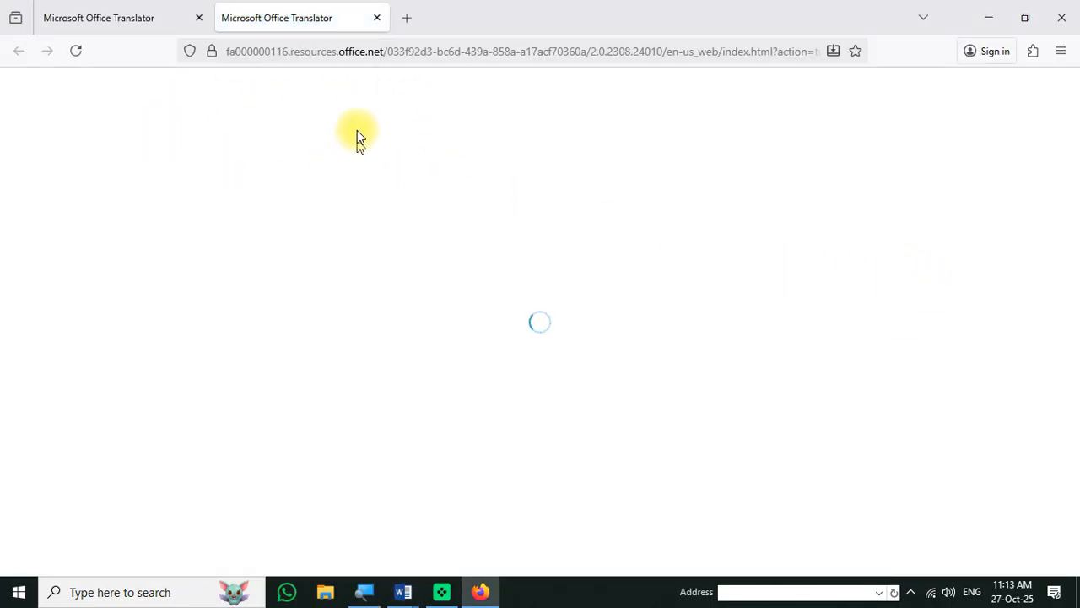
left_click(1062, 17)
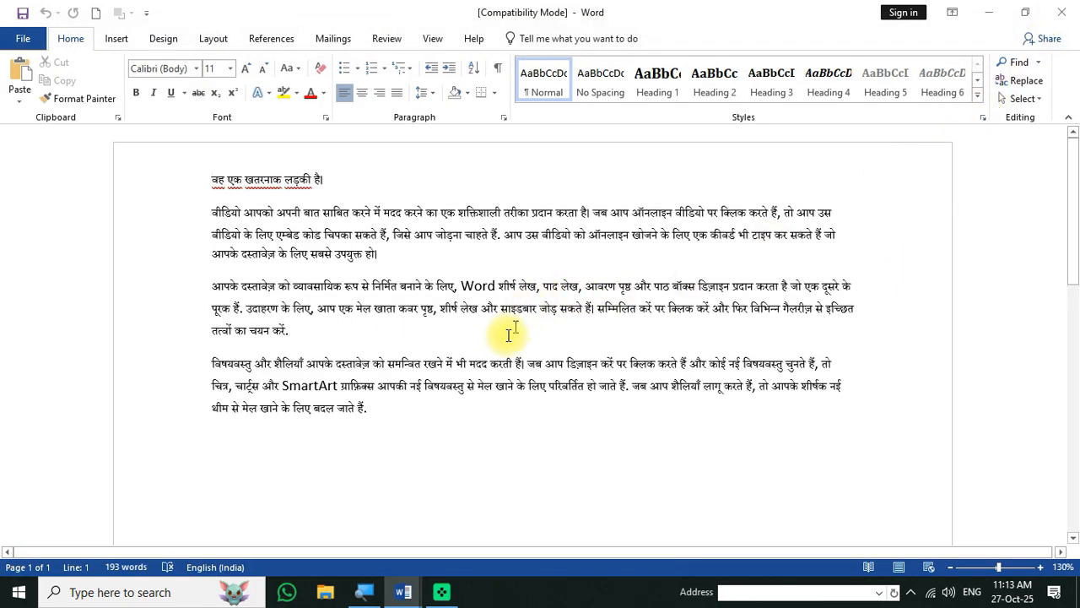
- Switch to the translated Hindi window, then return to the English original
left_click(424, 593)
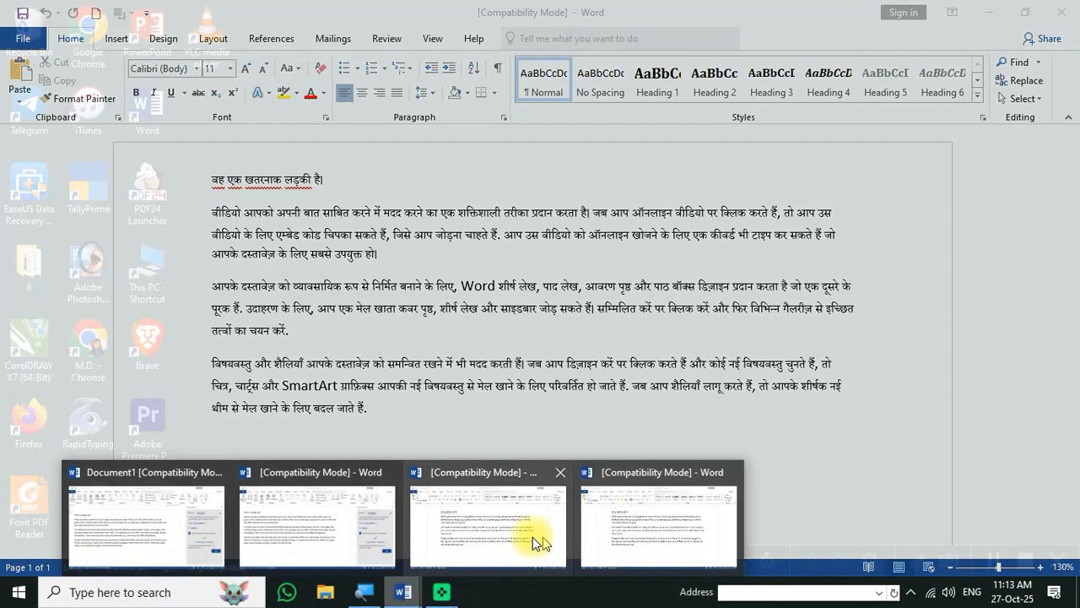
left_click(530, 535)
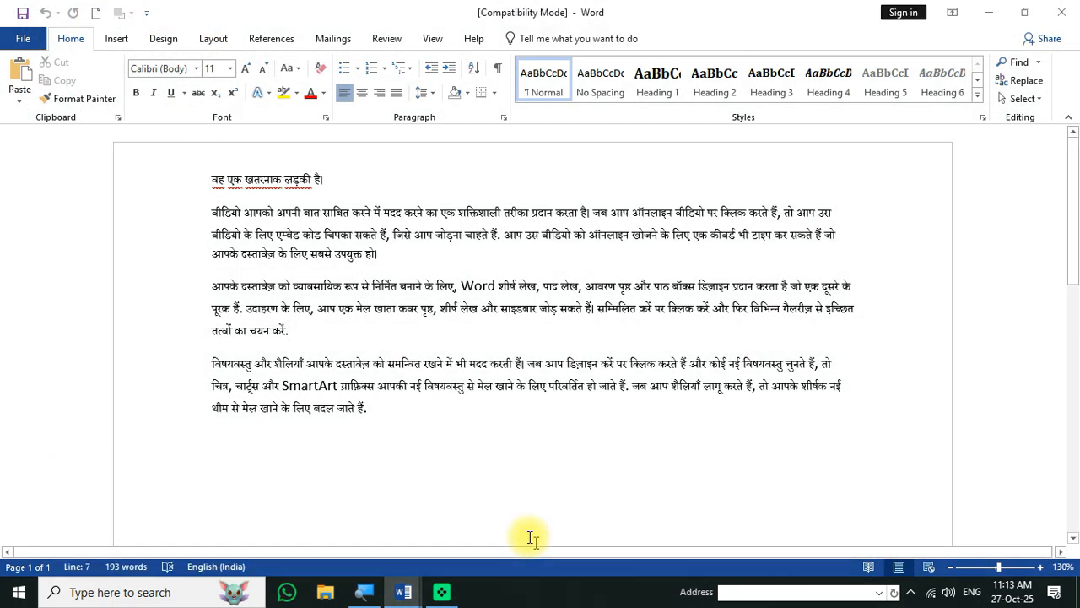
left_click(400, 588)
left_click(289, 517)
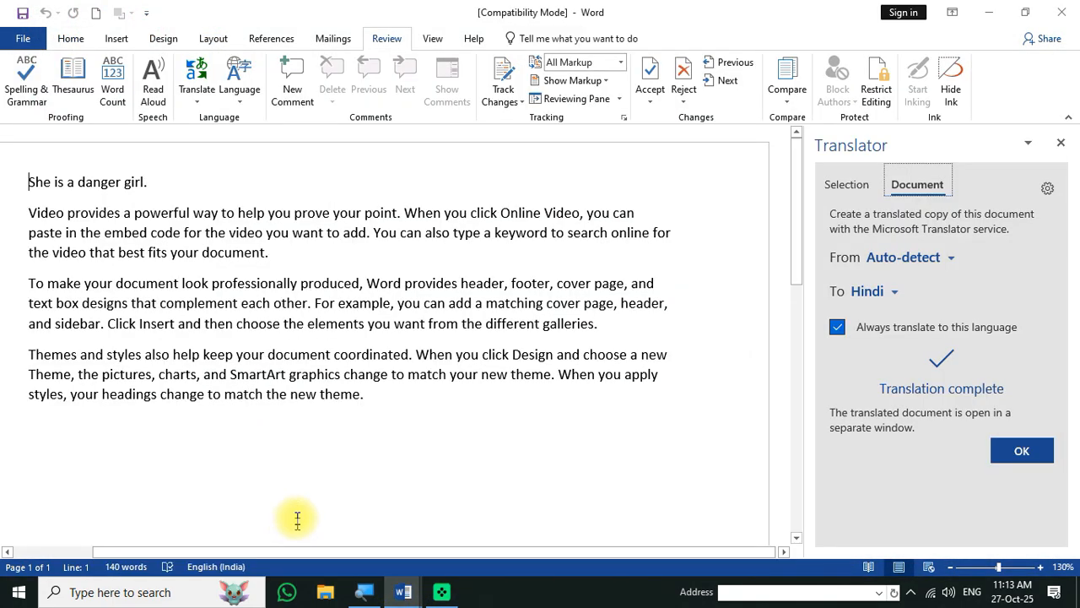
- Translate the document into Hindi again from the Translator pane's Document tab
left_click(1062, 145)
left_click(451, 233)
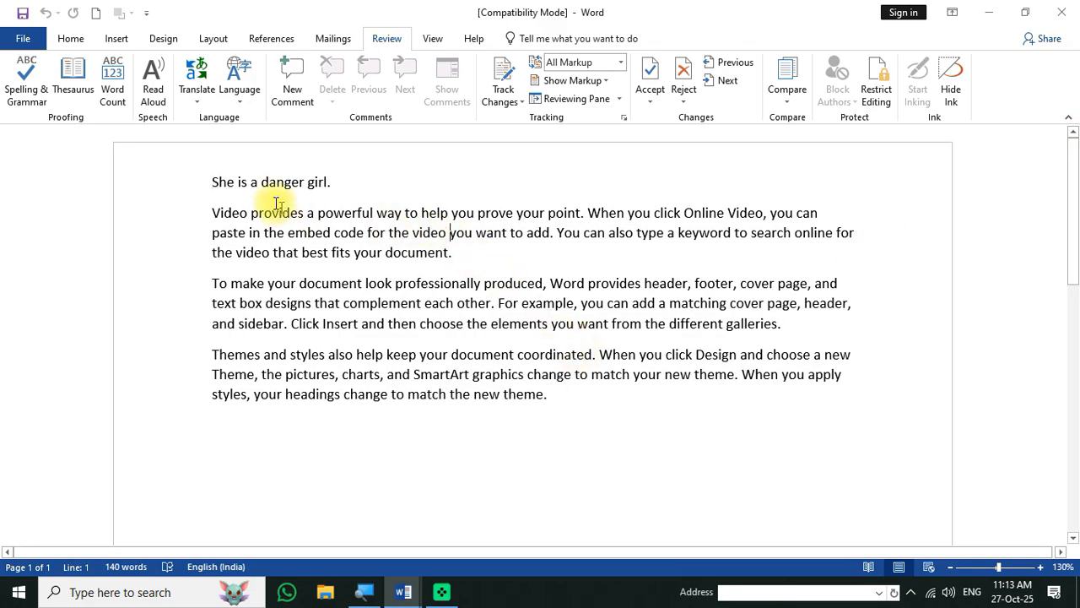
left_click(199, 101)
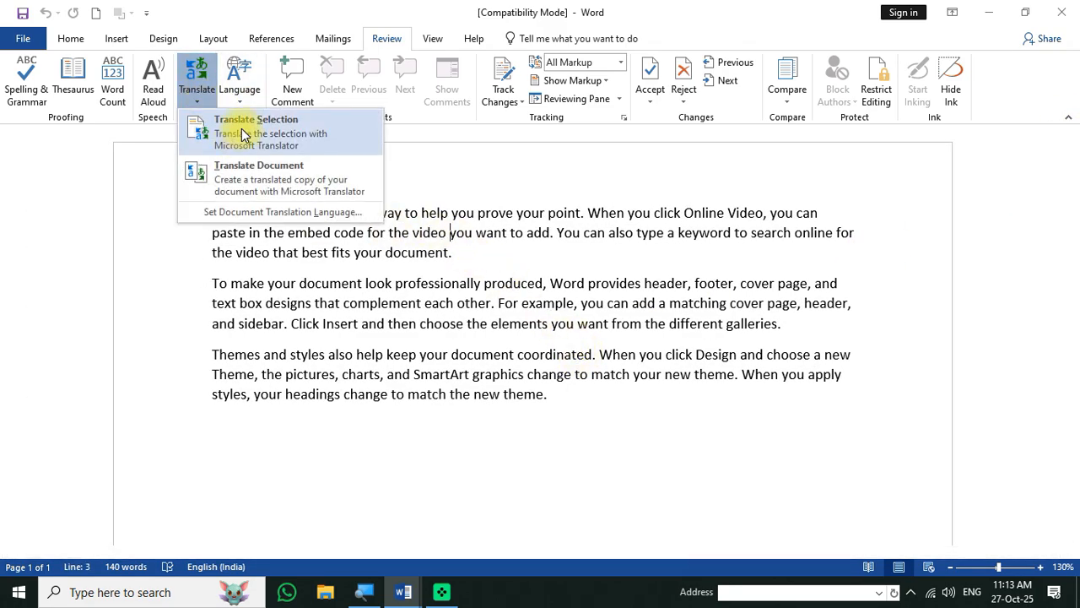
left_click(243, 135)
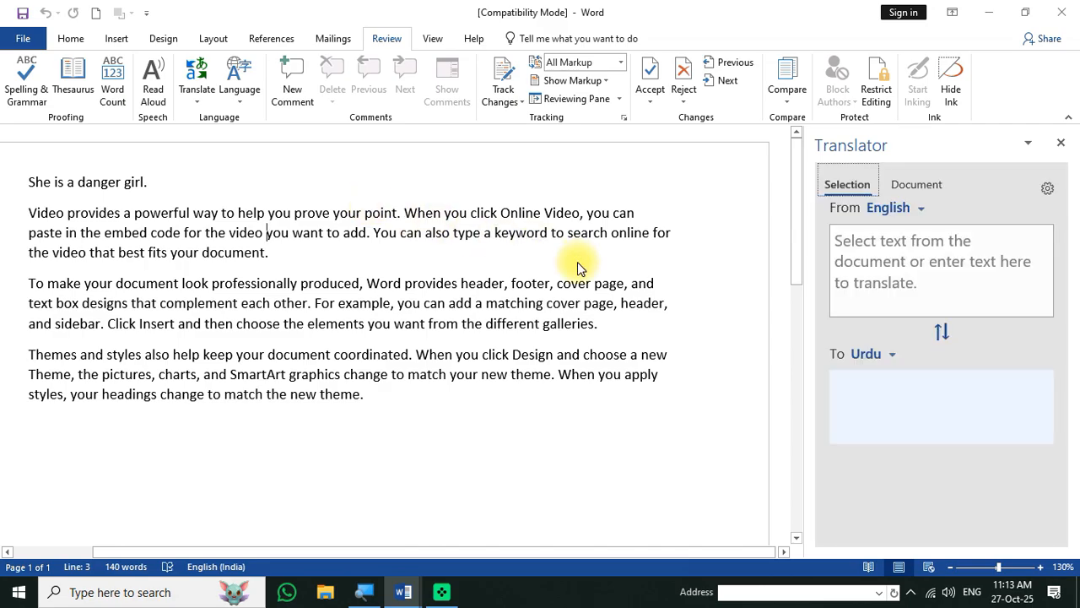
left_click(920, 188)
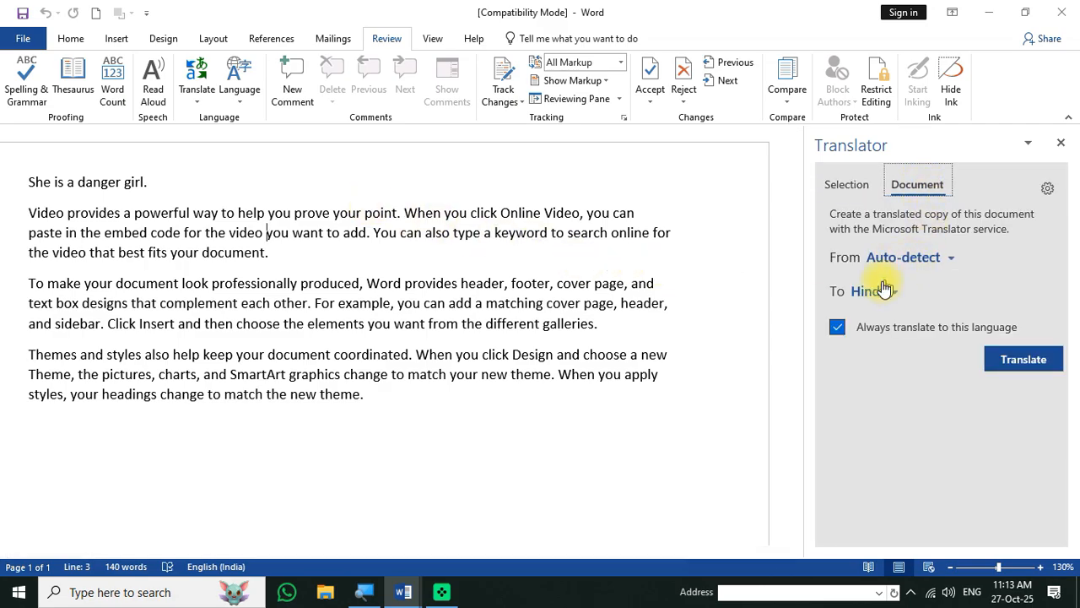
left_click(1054, 368)
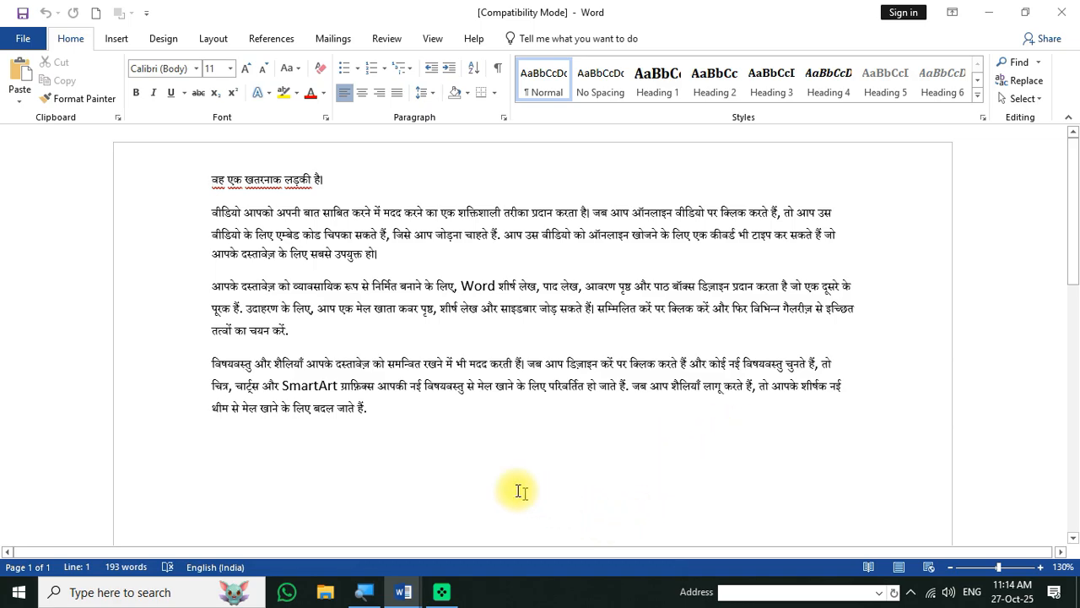
- Check the Hindi copy's Review tab, return to the English original, and close the Translator pane
left_click(377, 42)
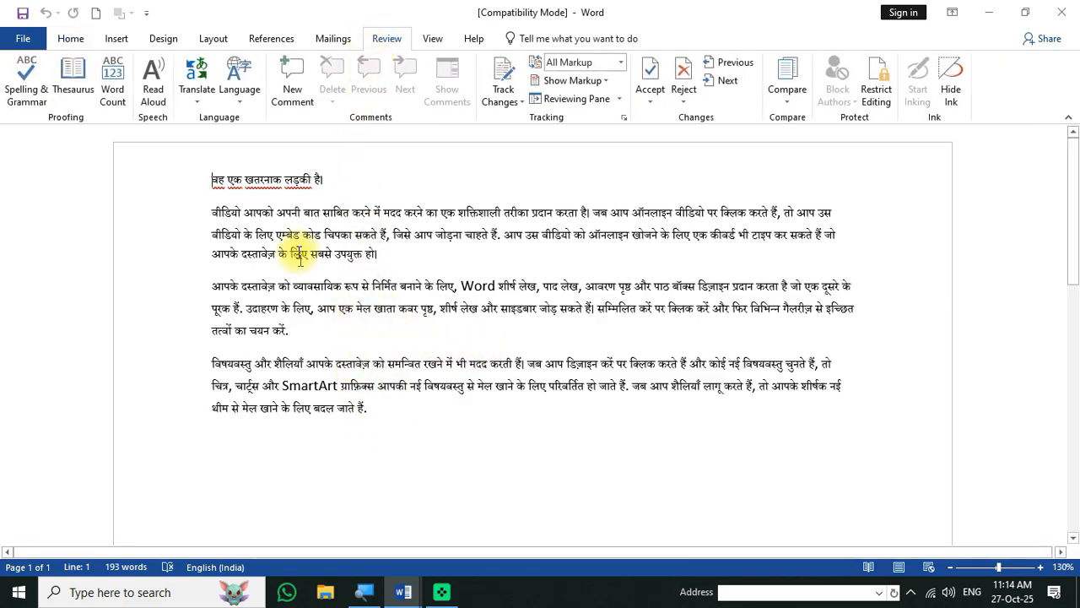
left_click(409, 589)
left_click(424, 533)
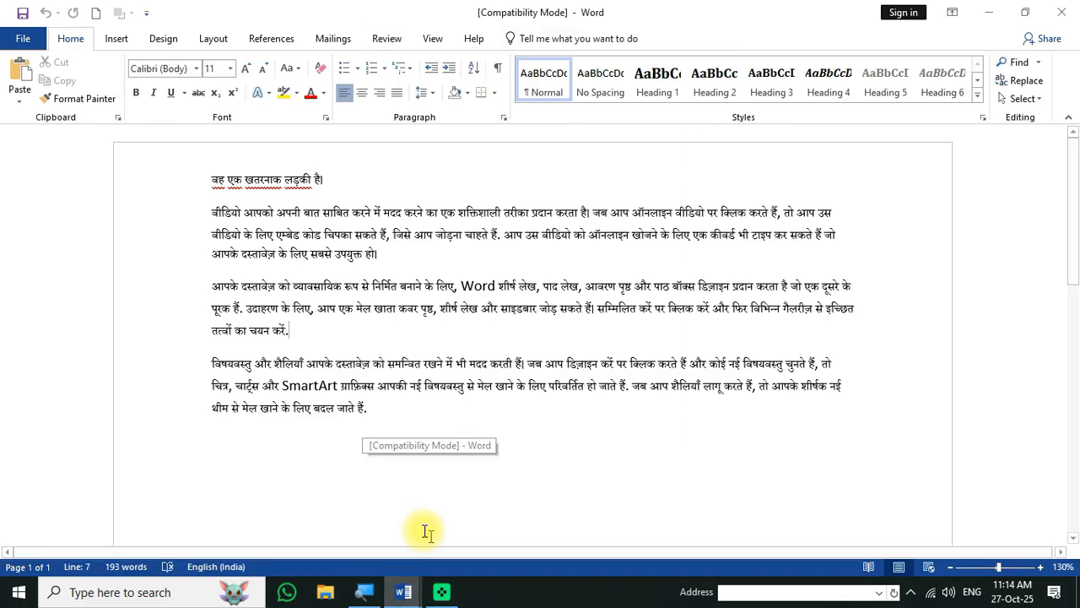
left_click(408, 578)
left_click(308, 548)
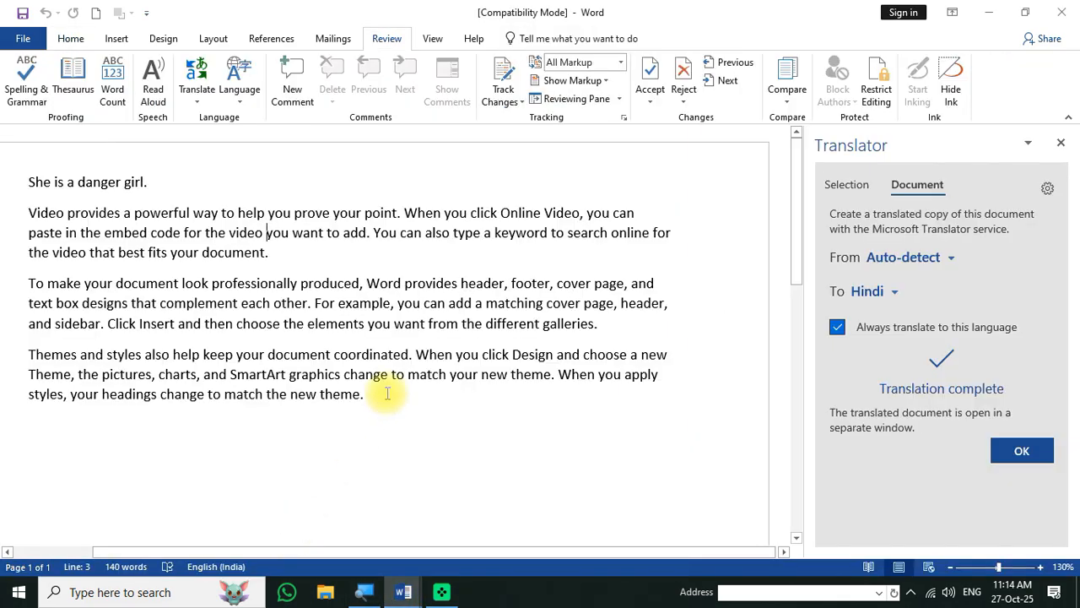
left_click(1063, 143)
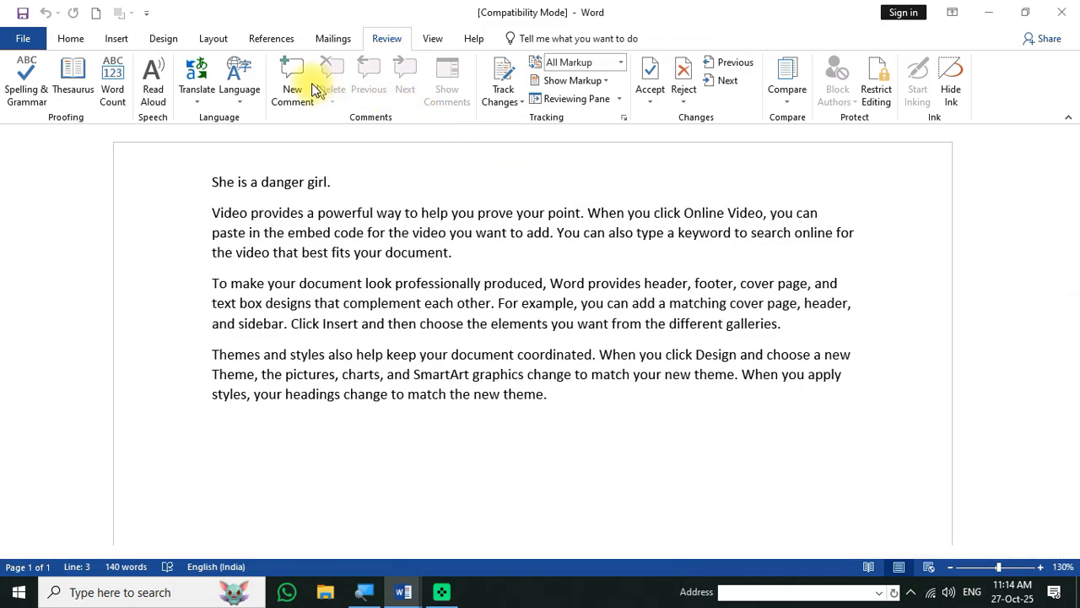
- Add a comment on 'girl.' in the first sentence reading 'She is a bad girl,'
left_click(116, 39)
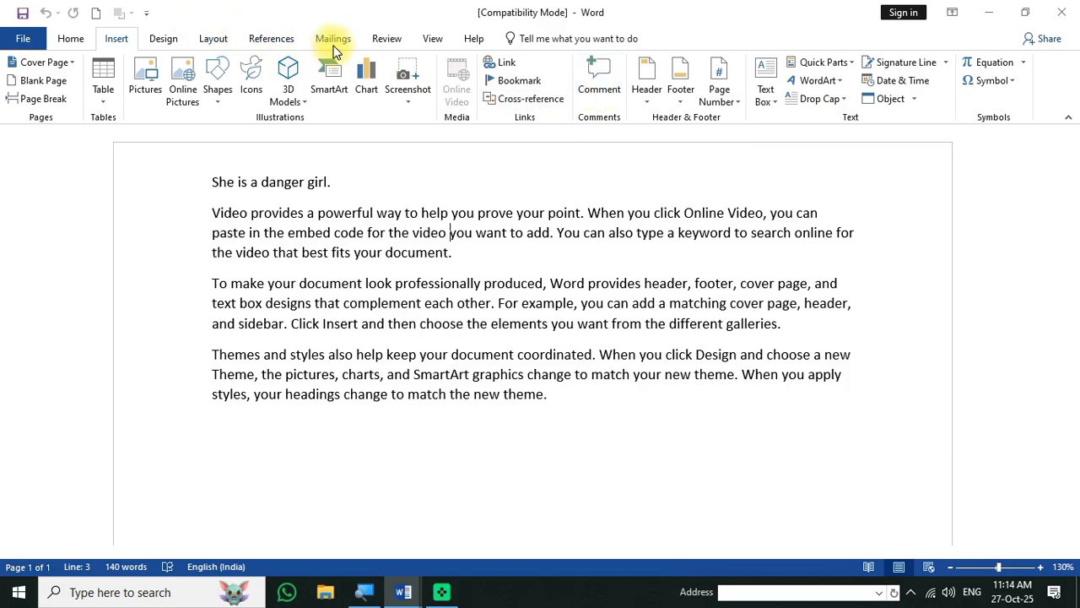
left_click(381, 44)
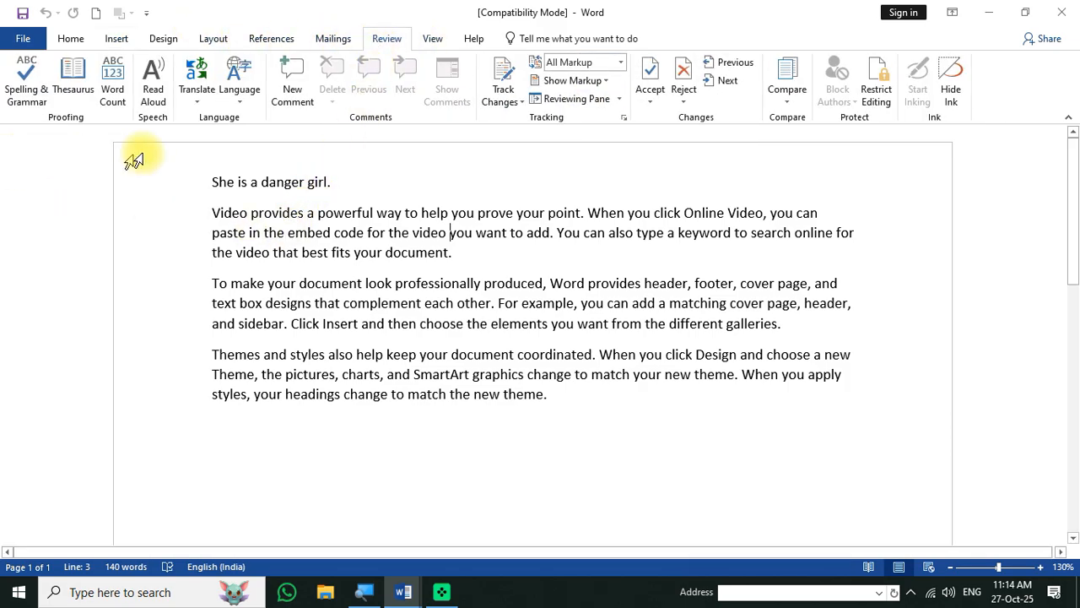
double_click(314, 183)
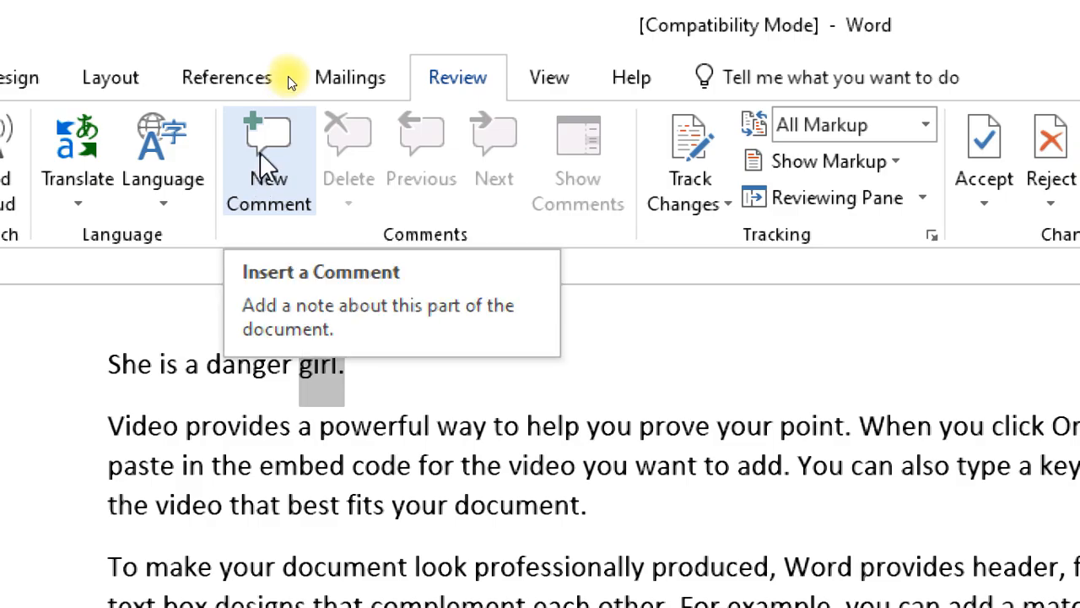
left_click(262, 181)
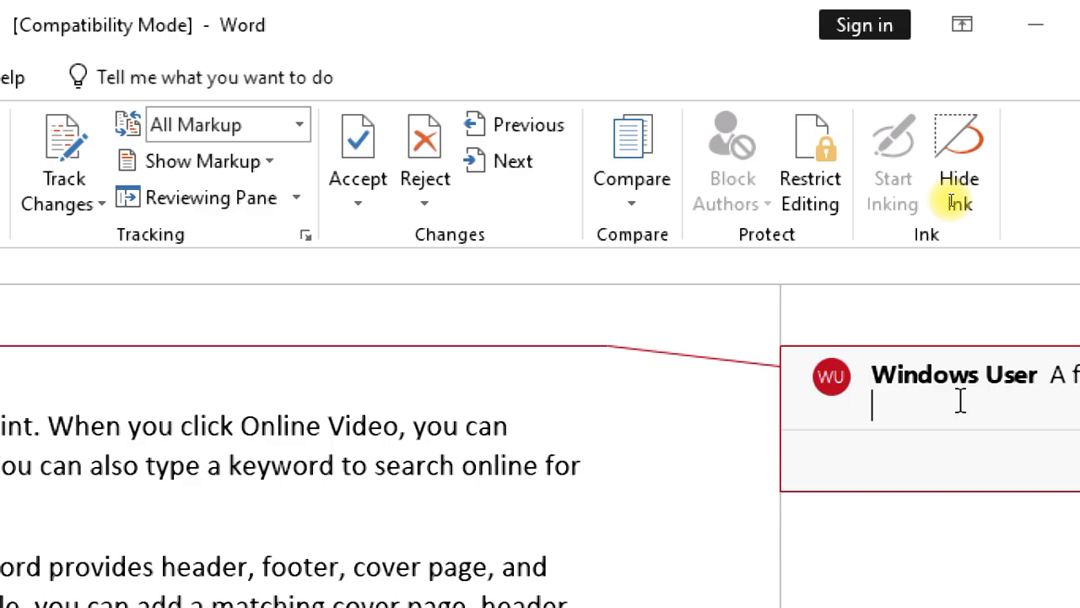
type("she is a ")
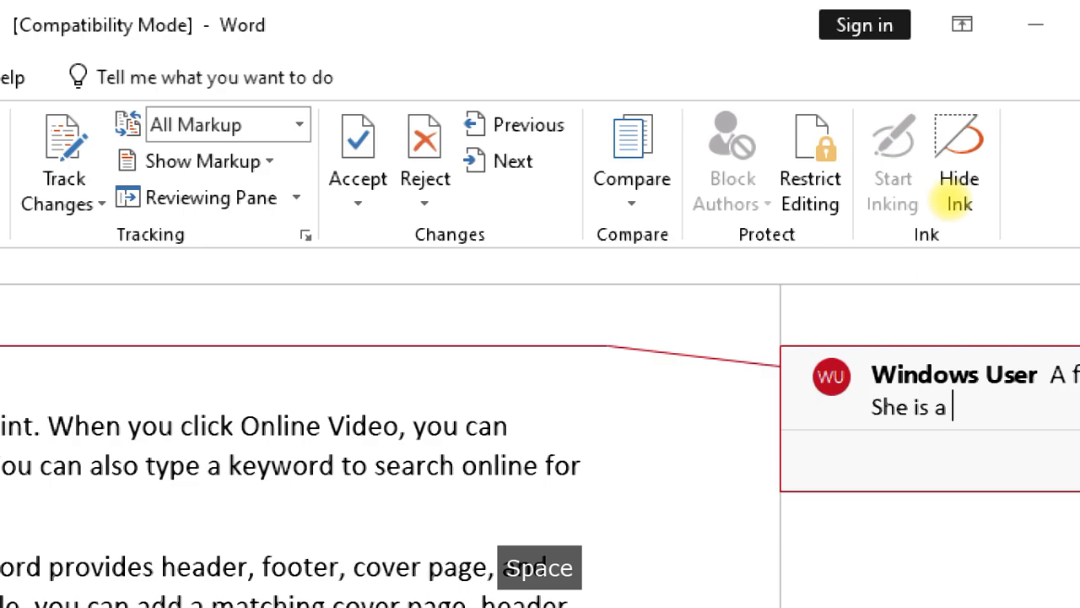
type("bad gi")
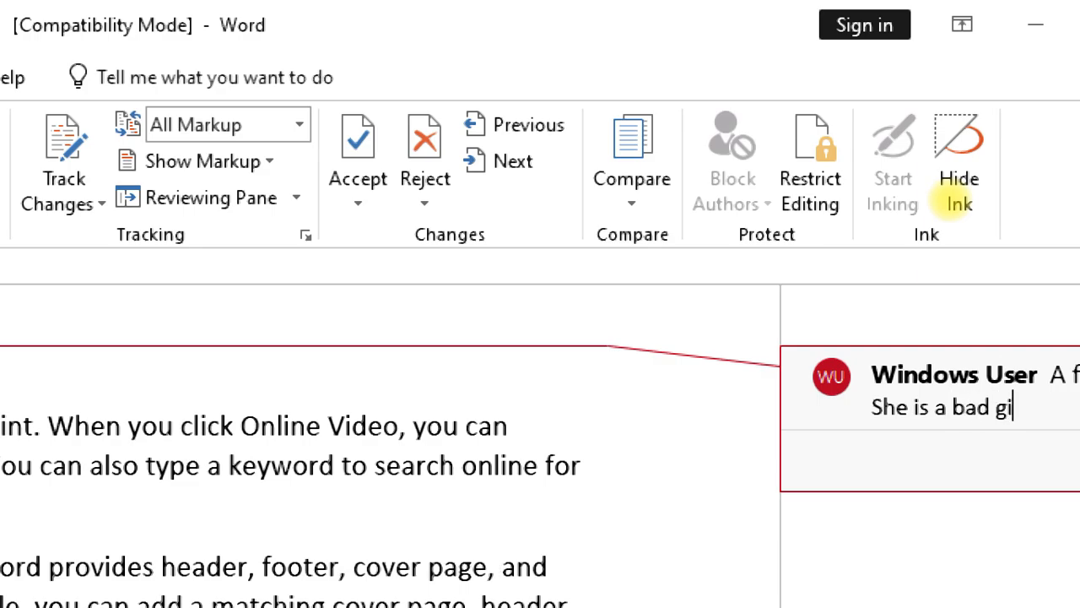
type("rl,")
key("Insert")
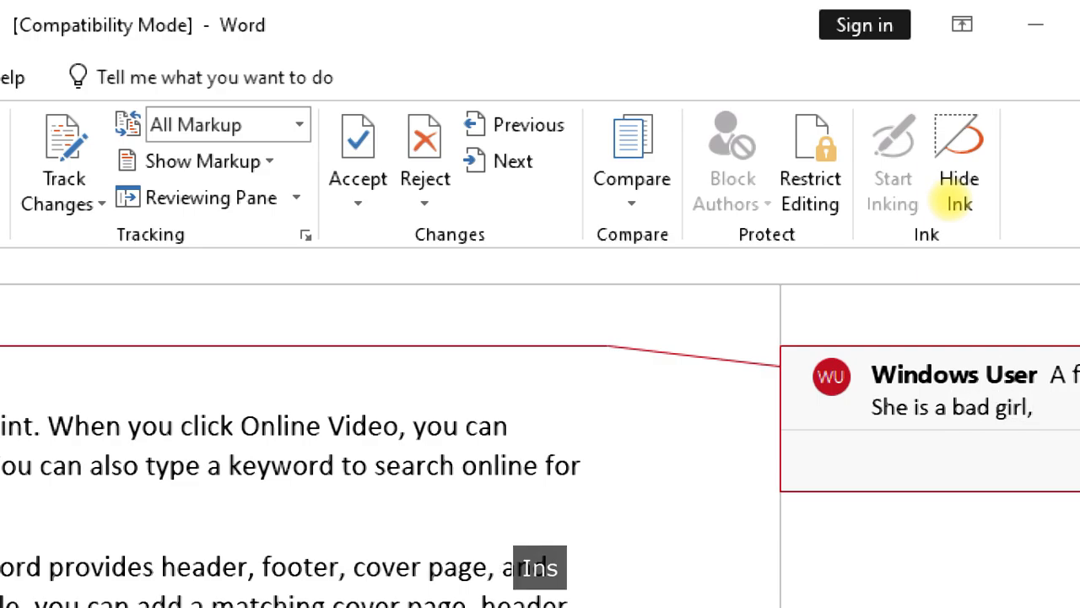
key("BackSpace")
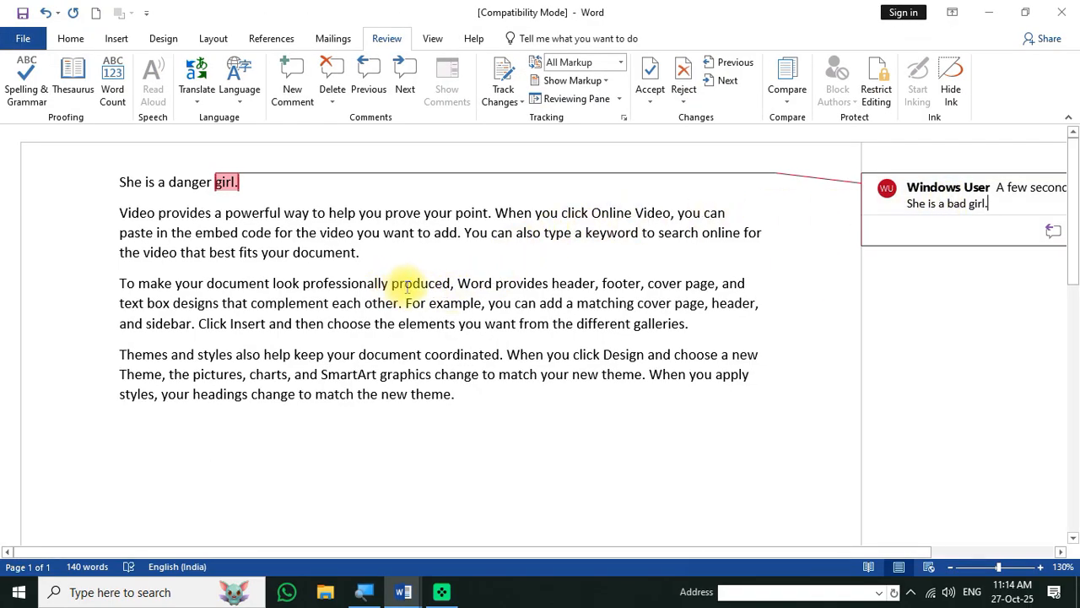
left_click_drag(391, 284, 431, 291)
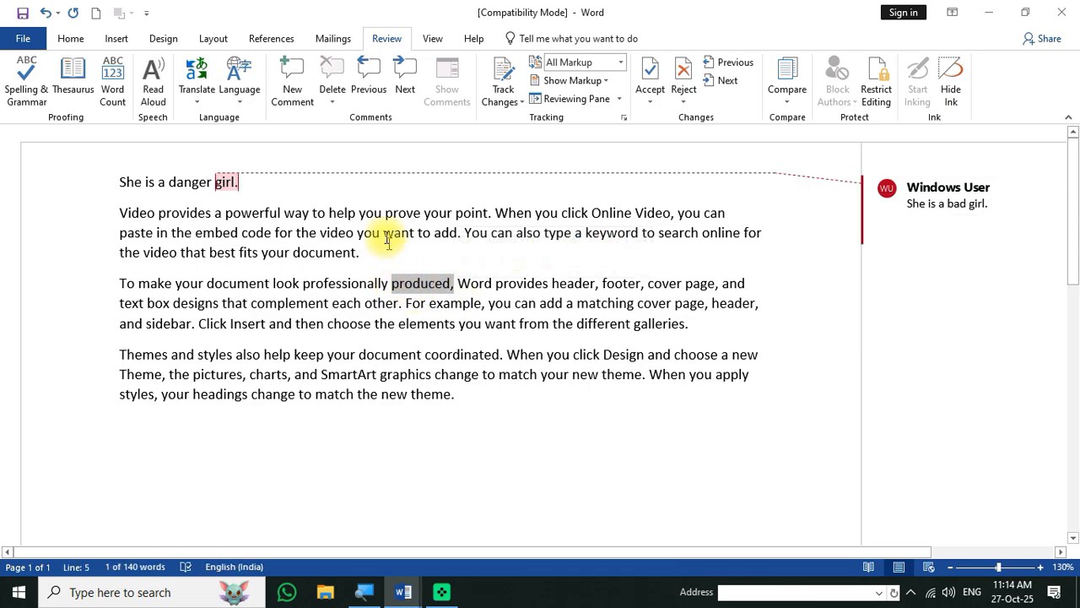
left_click(295, 76)
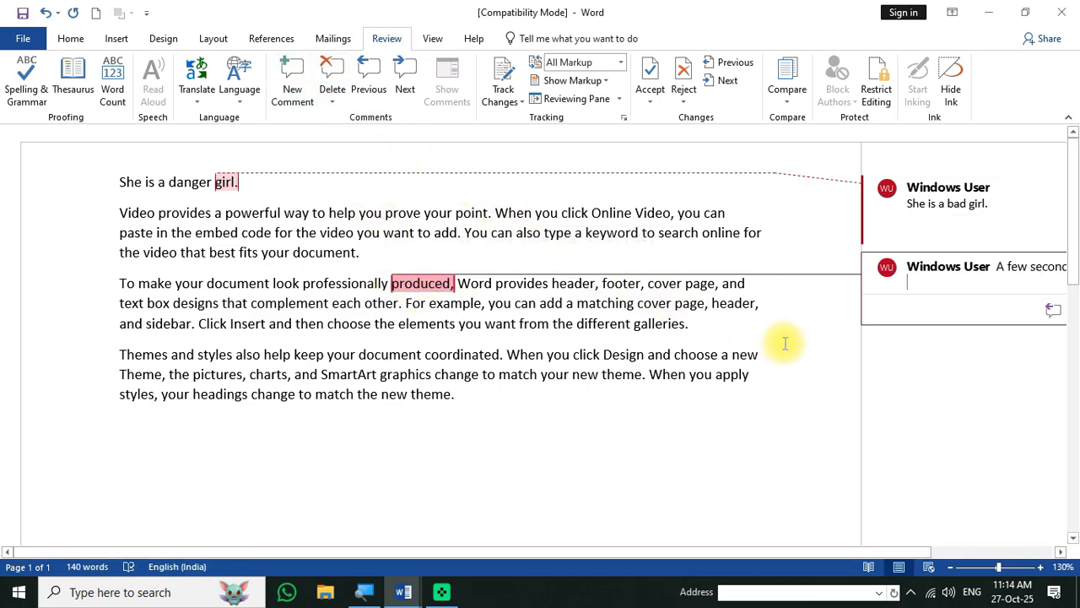
type("ramis a jkfgfgkl")
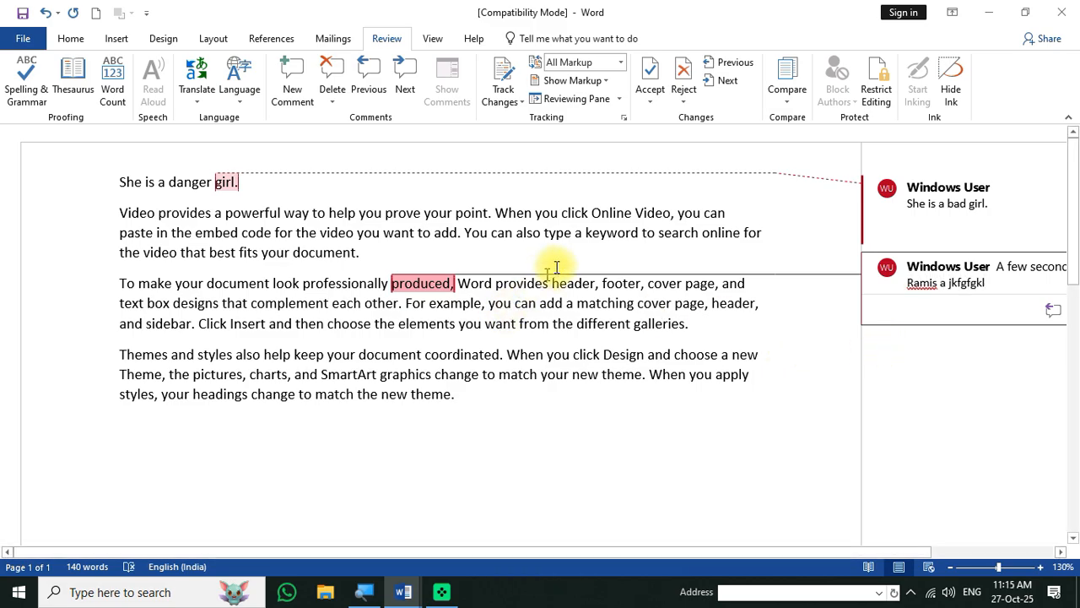
left_click_drag(429, 324, 476, 324)
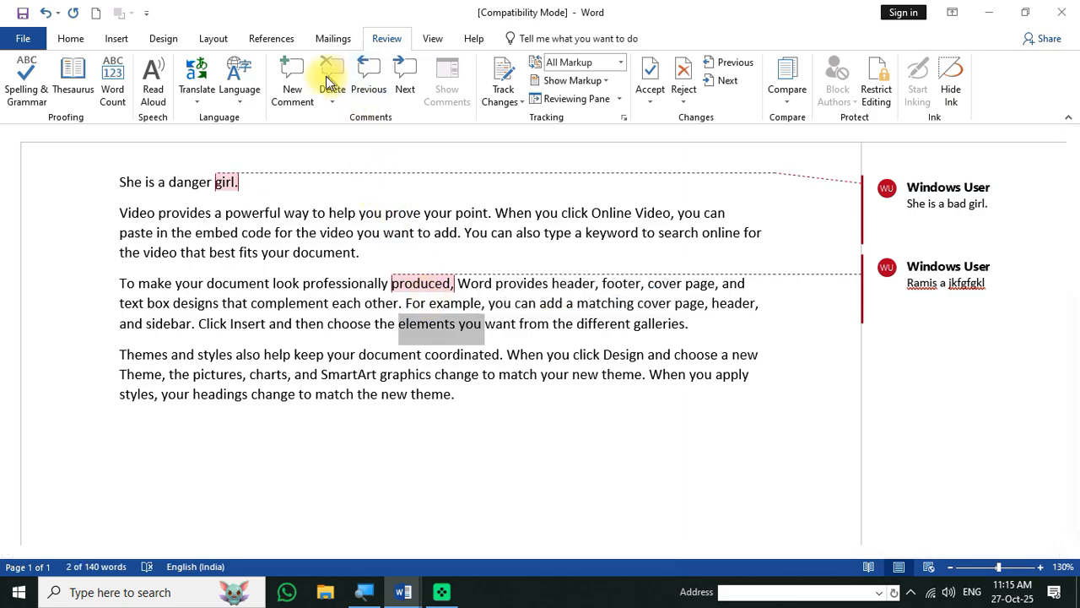
left_click(292, 85)
type("gggggggggggggggggggggggggggggggggg")
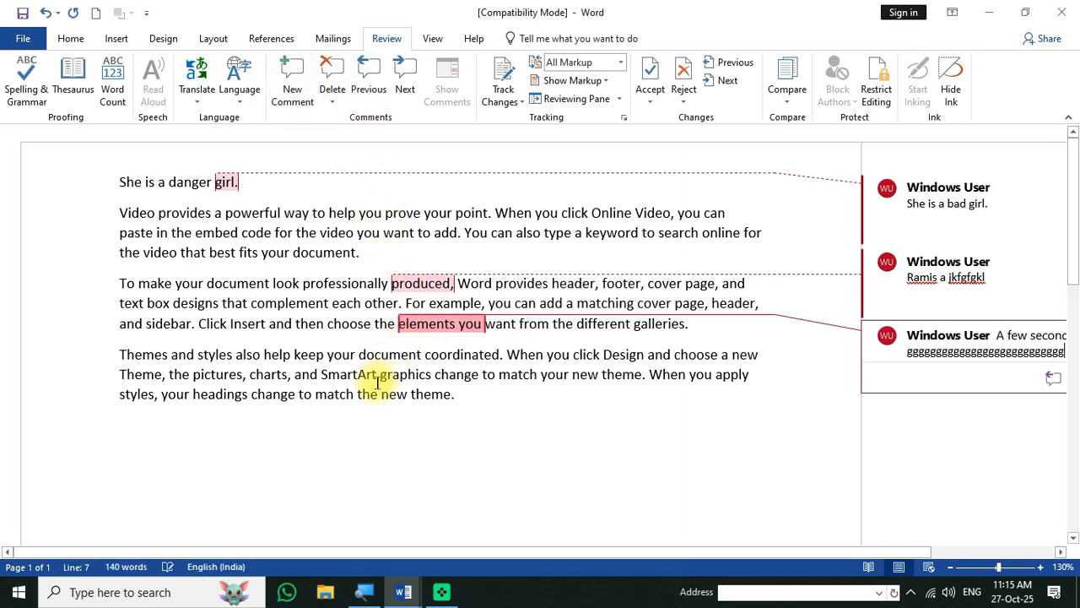
left_click_drag(375, 373, 426, 374)
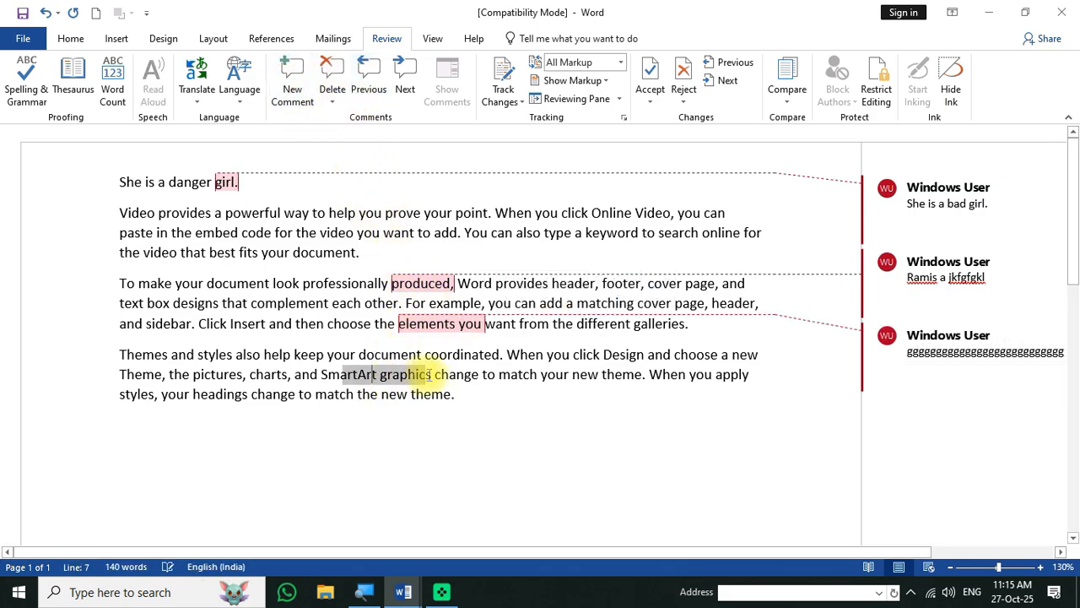
left_click(292, 80)
type("ddddddddddddddddddddddddddddddddddddddd")
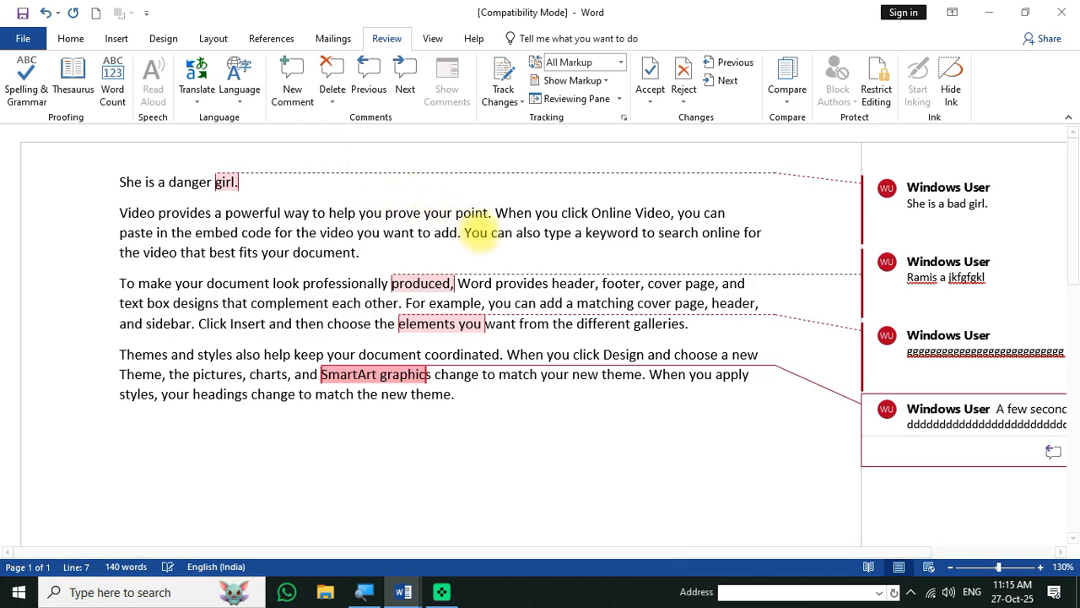
left_click(445, 187)
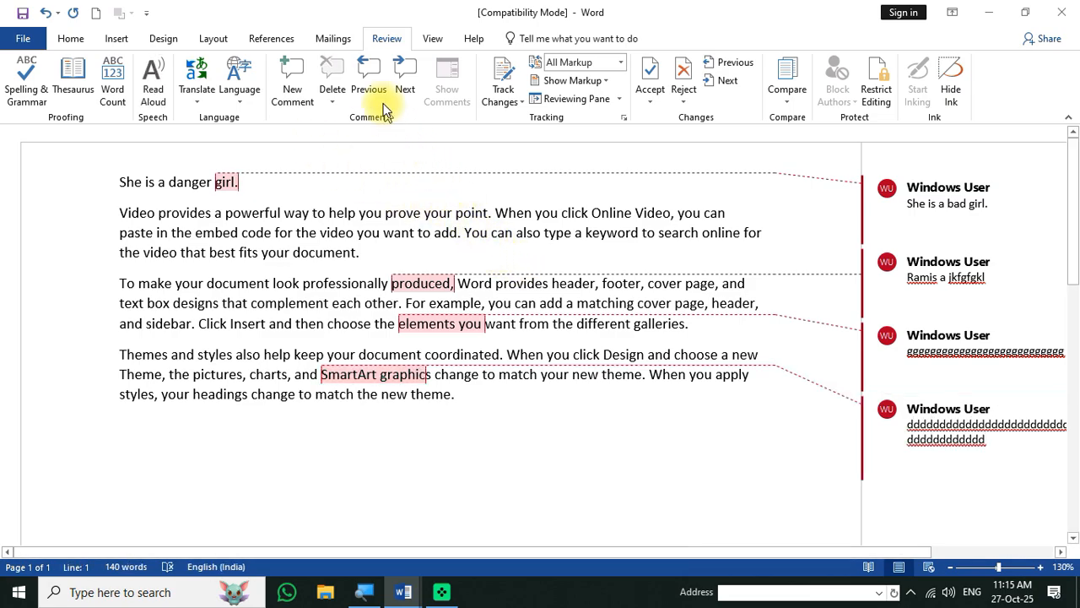
left_click(404, 77)
left_click(403, 79)
left_click(402, 80)
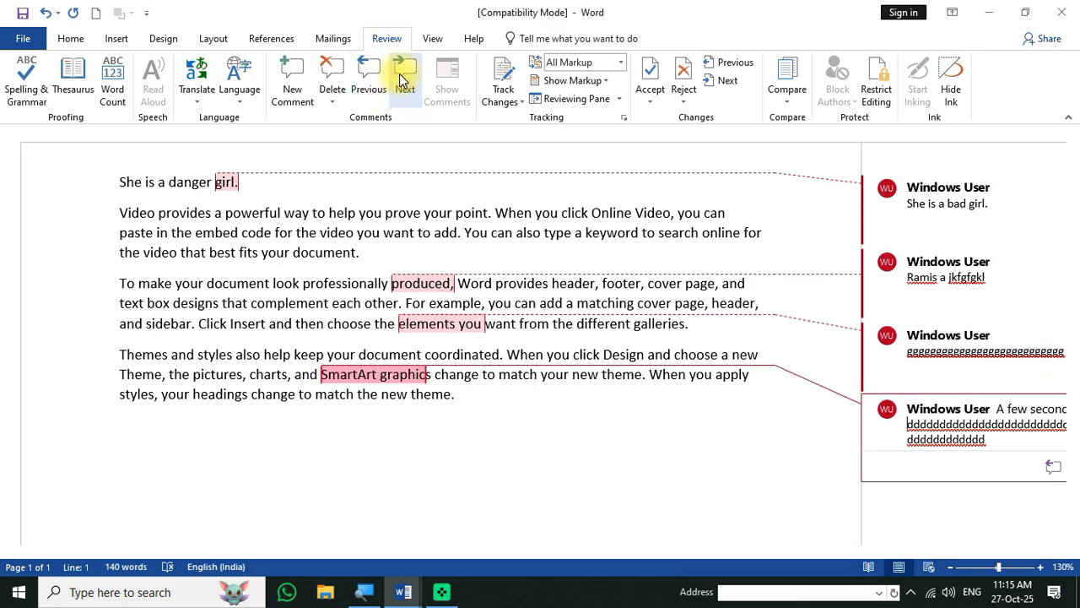
left_click(372, 78)
left_click(371, 77)
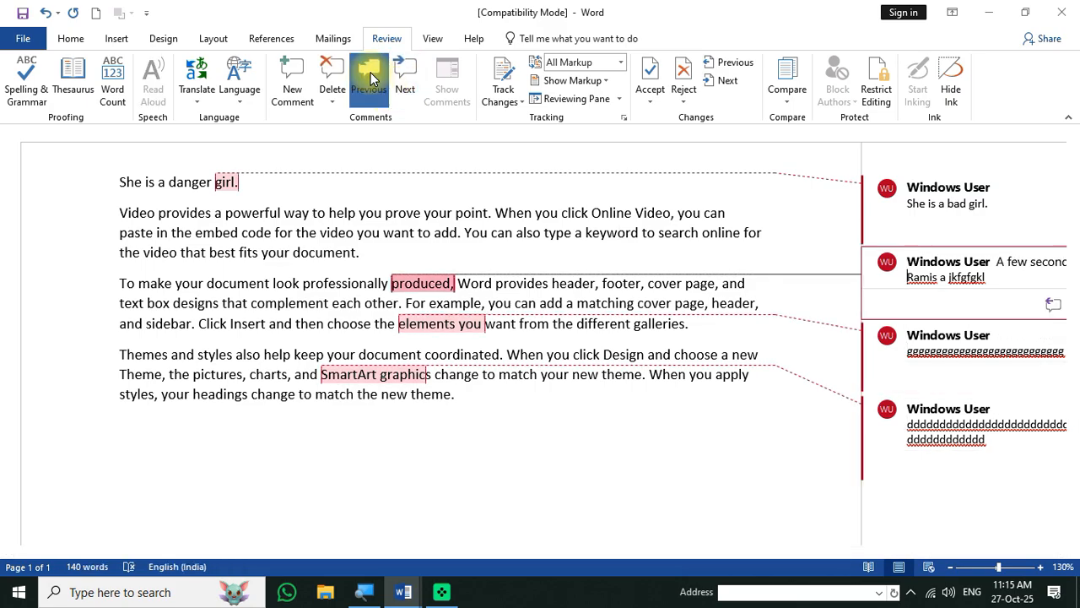
left_click(371, 78)
left_click(402, 81)
left_click(402, 81)
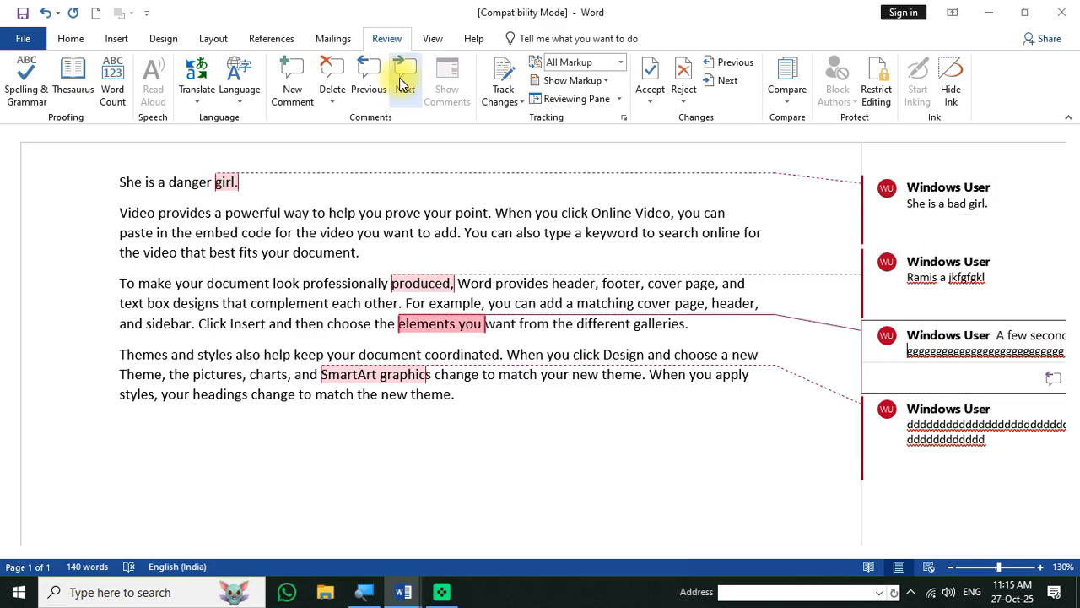
left_click(403, 80)
left_click(369, 77)
left_click(369, 78)
left_click(369, 78)
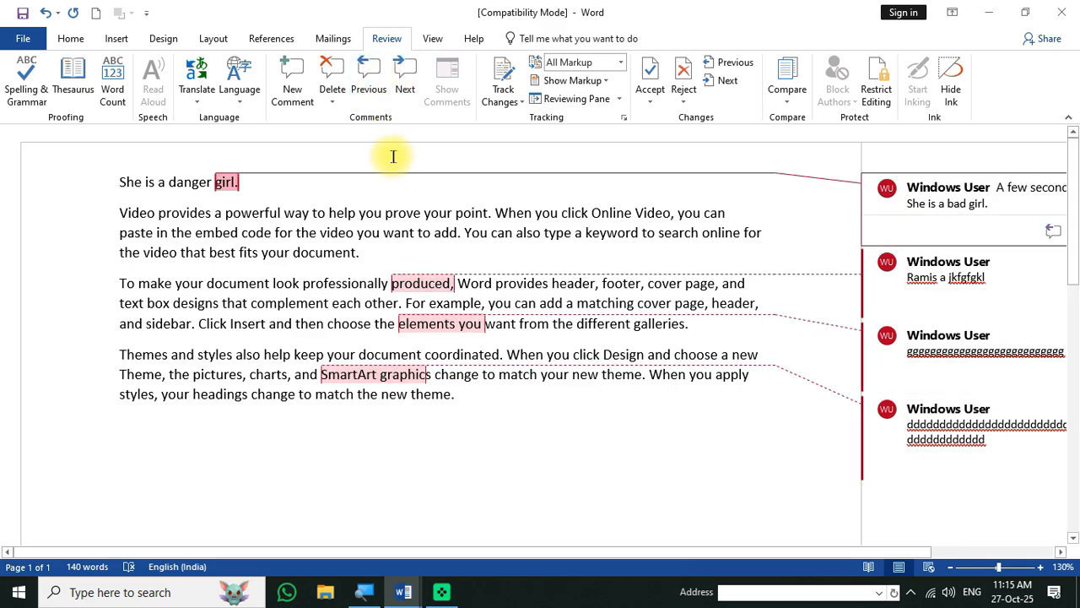
- Delete the comments on 'girl.' and 'produced', then delete all comments in the document
left_click(332, 102)
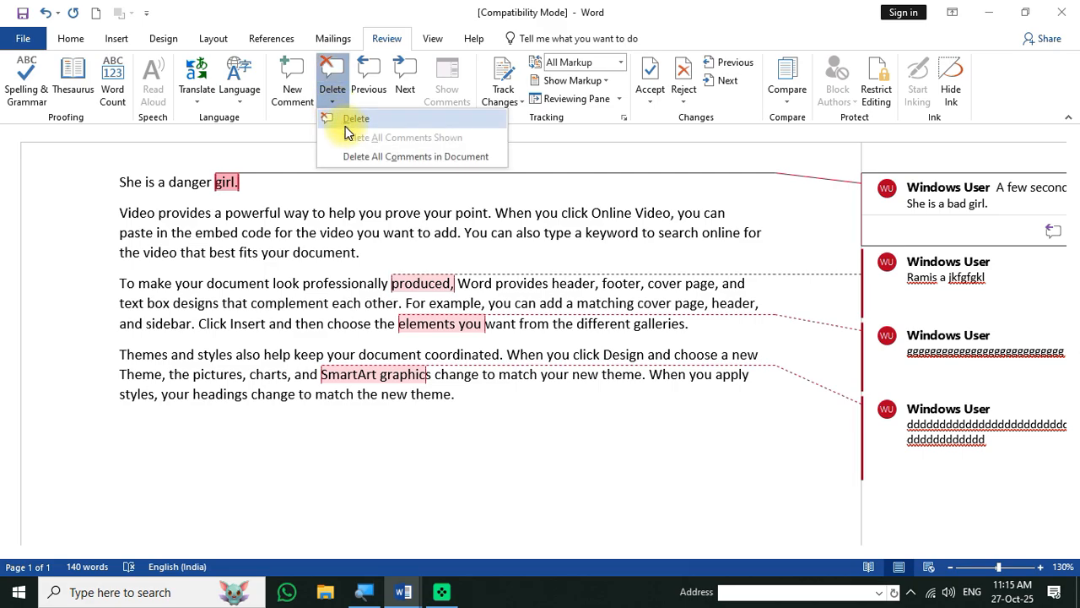
left_click(347, 122)
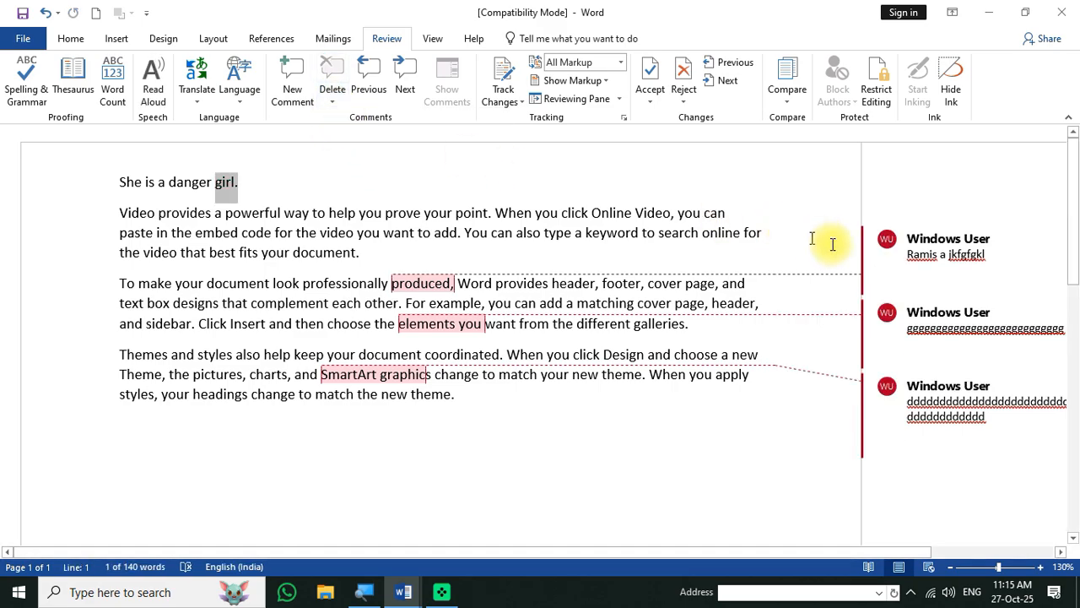
left_click(948, 254)
left_click(337, 102)
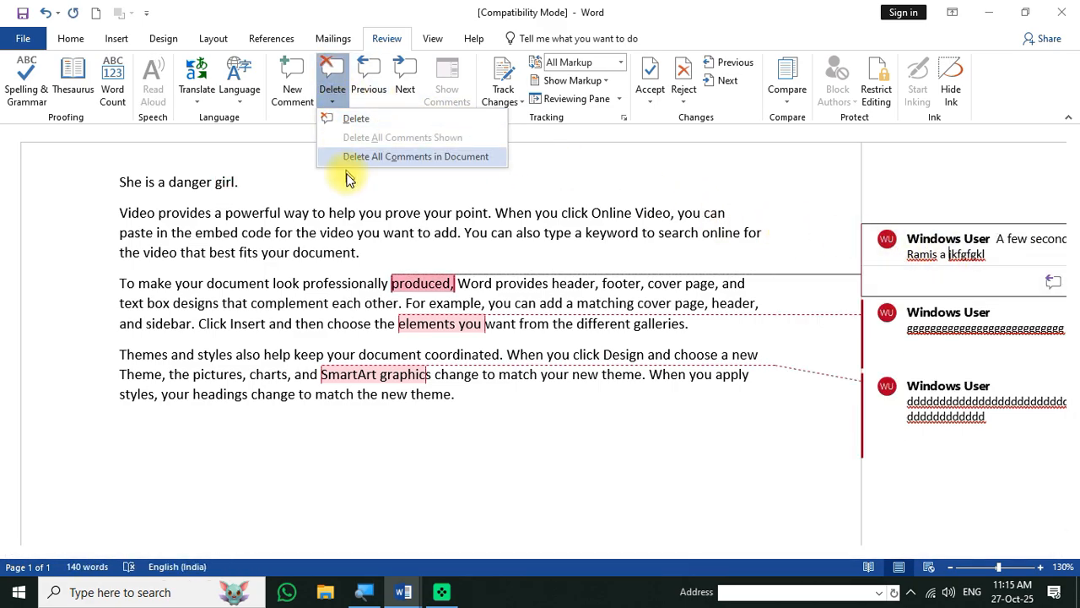
left_click(367, 124)
left_click(331, 102)
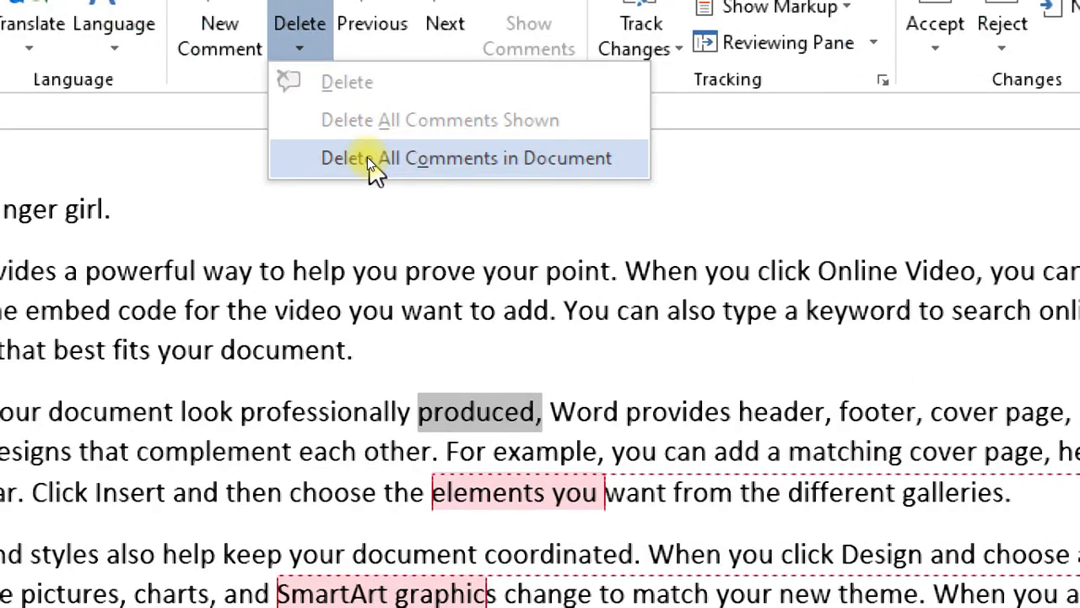
left_click(376, 156)
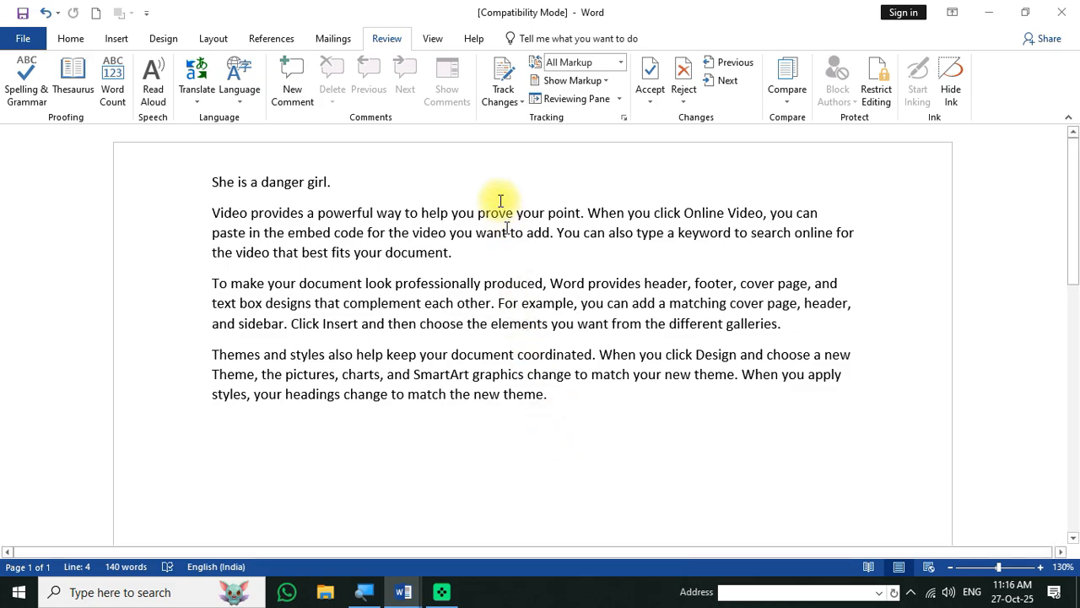
- Turn on Track Changes and delete 'theme.', 'to match your' and ', the pictures' in the last paragraph
left_click(507, 61)
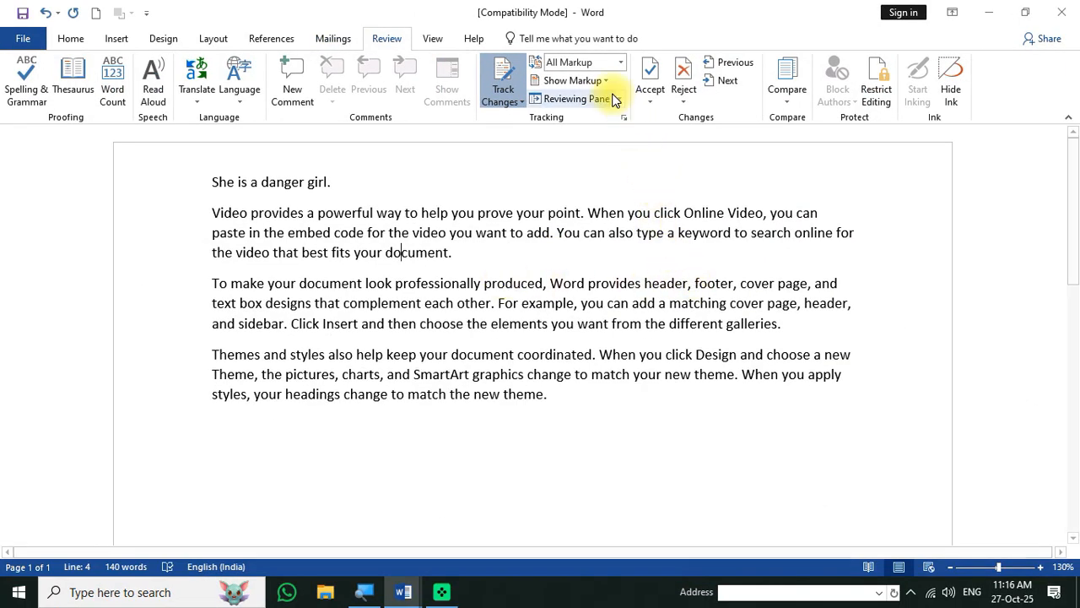
left_click(572, 81)
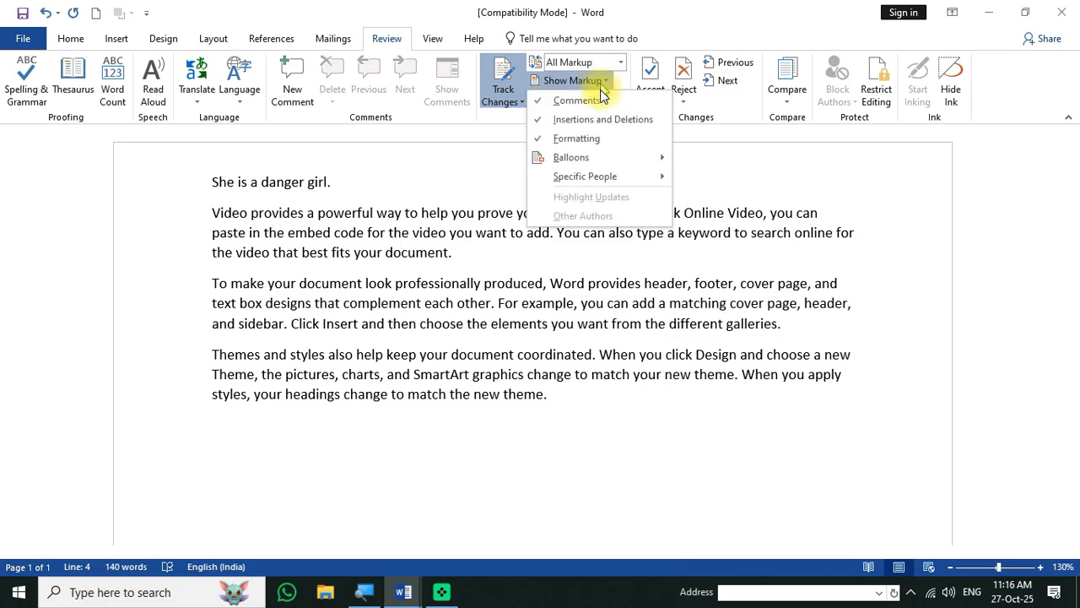
left_click(560, 283)
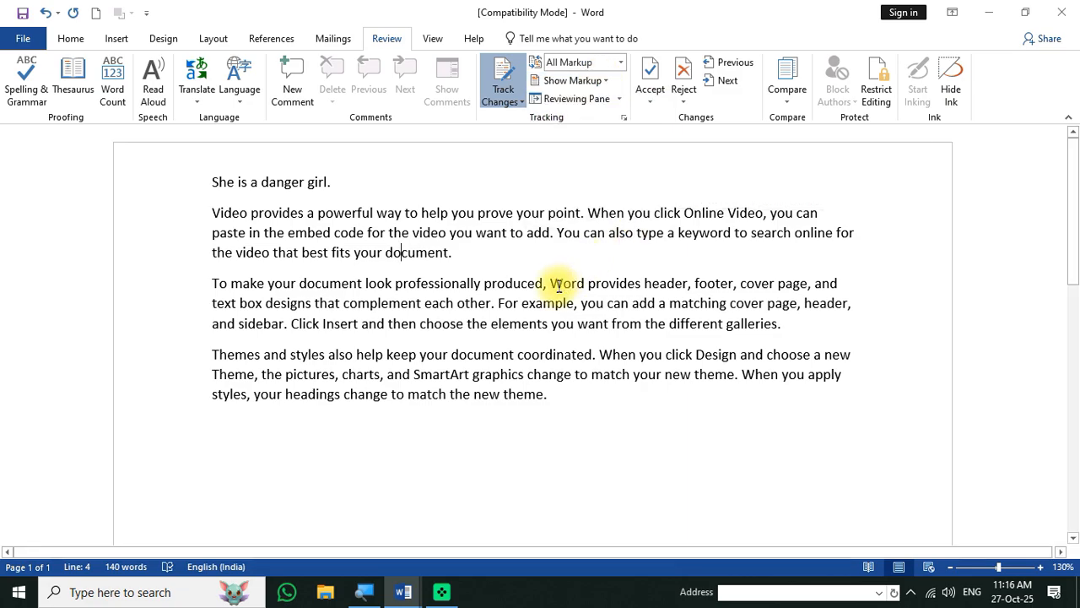
left_click(544, 397)
left_click_drag(547, 397, 506, 397)
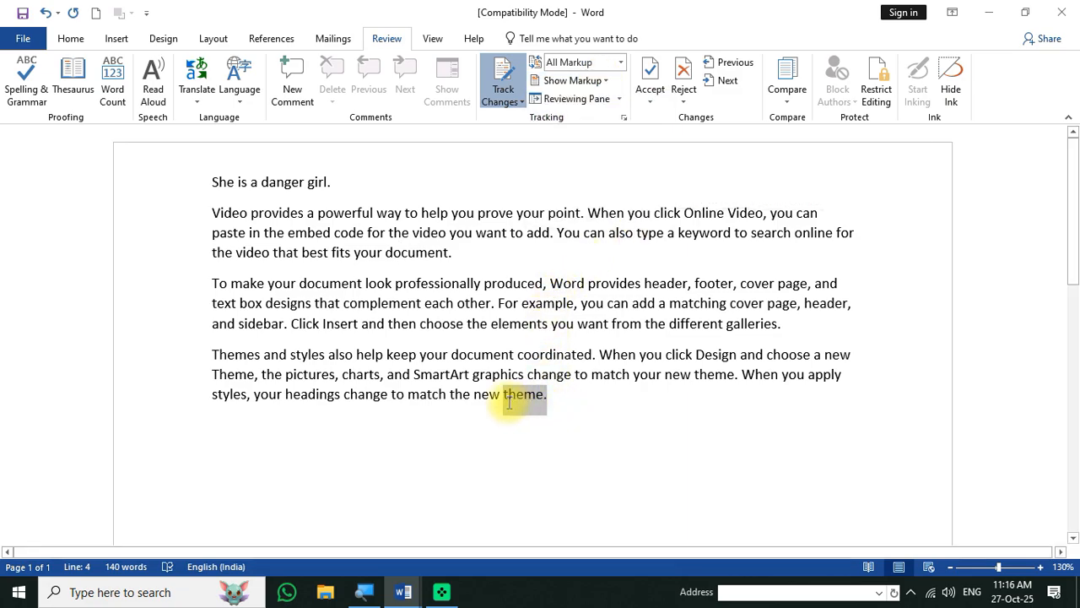
key("Delete")
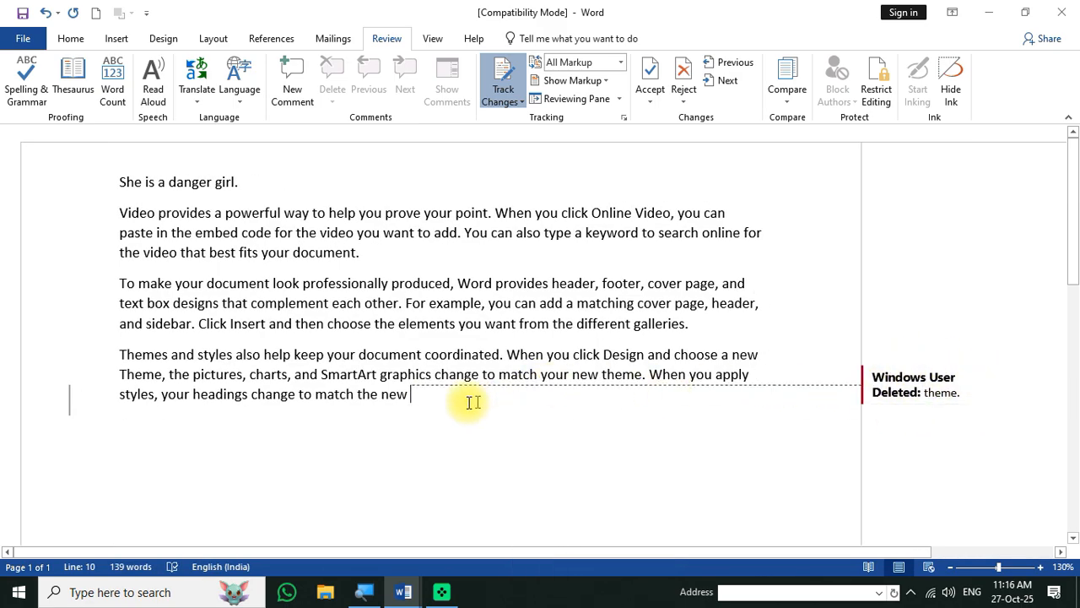
left_click_drag(483, 374, 561, 374)
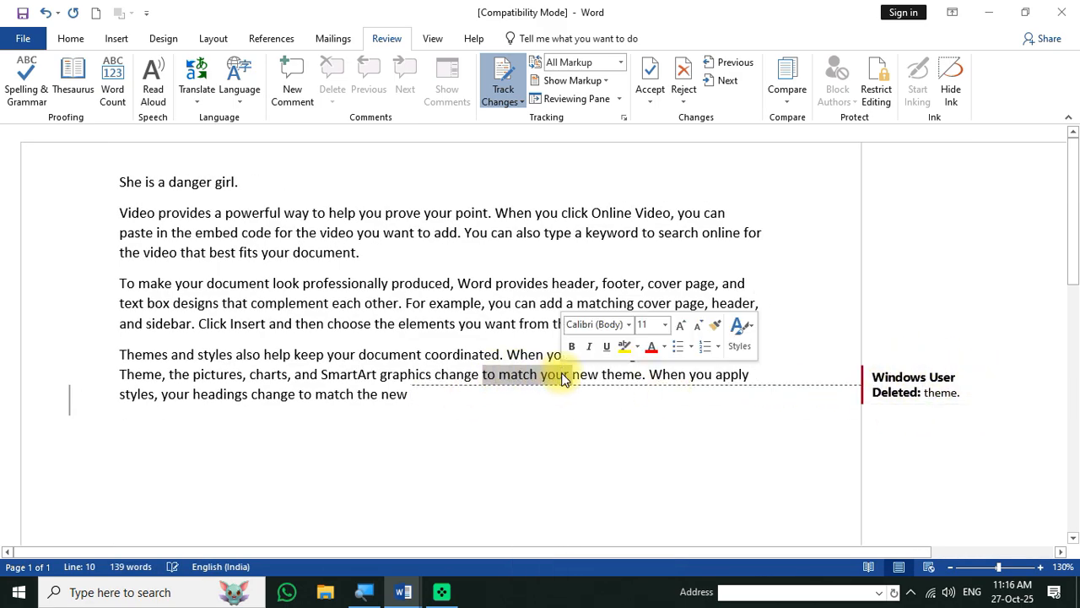
key("Delete")
left_click_drag(167, 374, 243, 374)
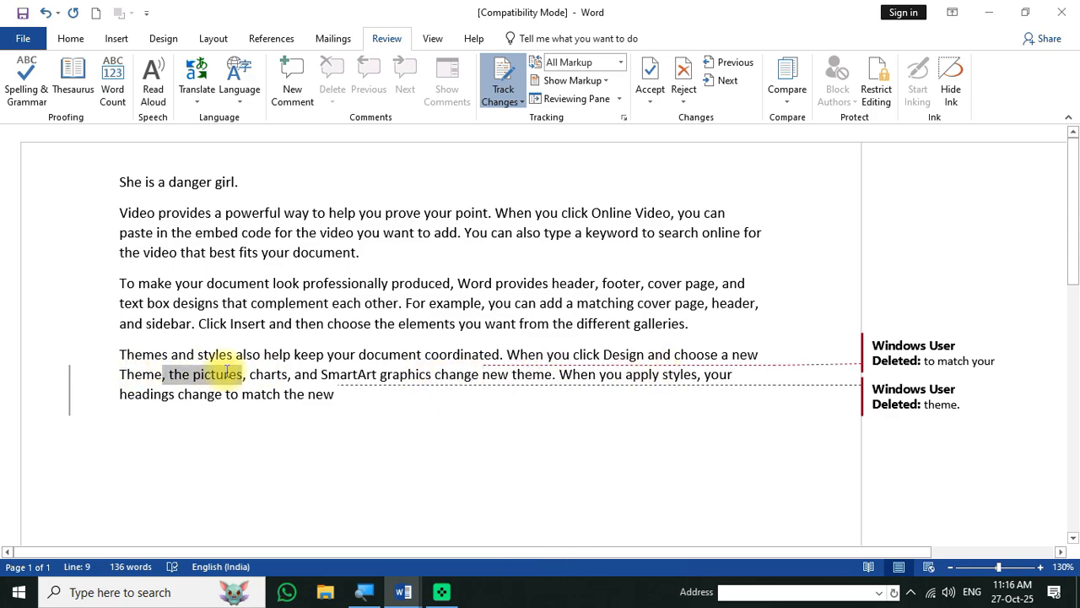
key("Delete")
- Bold 'galleries.', italicise words in paragraph three, underline 'complement', and add a new line after 'document.'
double_click(705, 334)
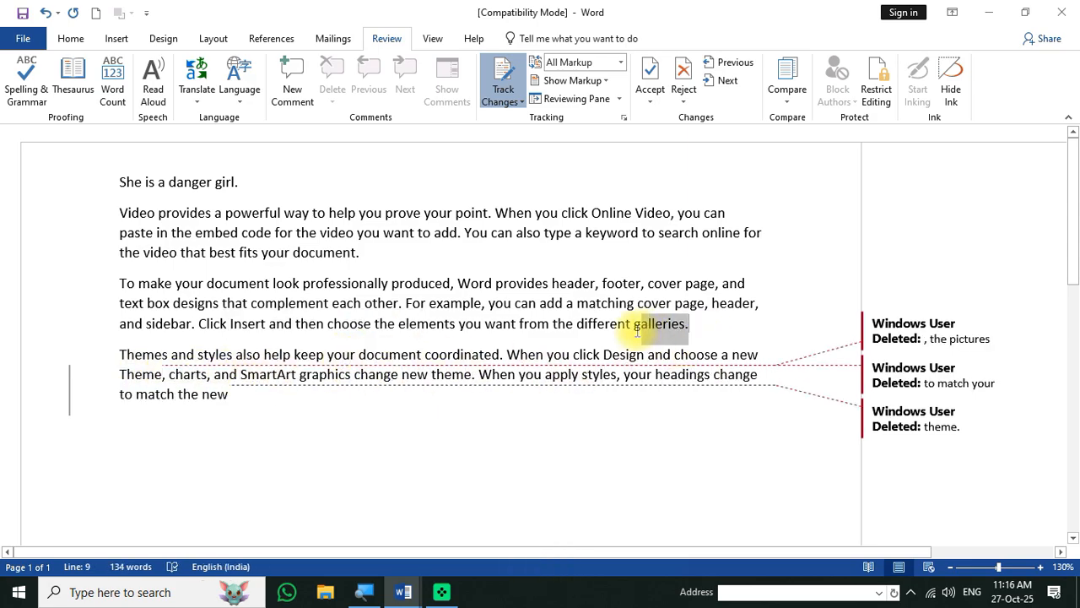
key("ctrl+b")
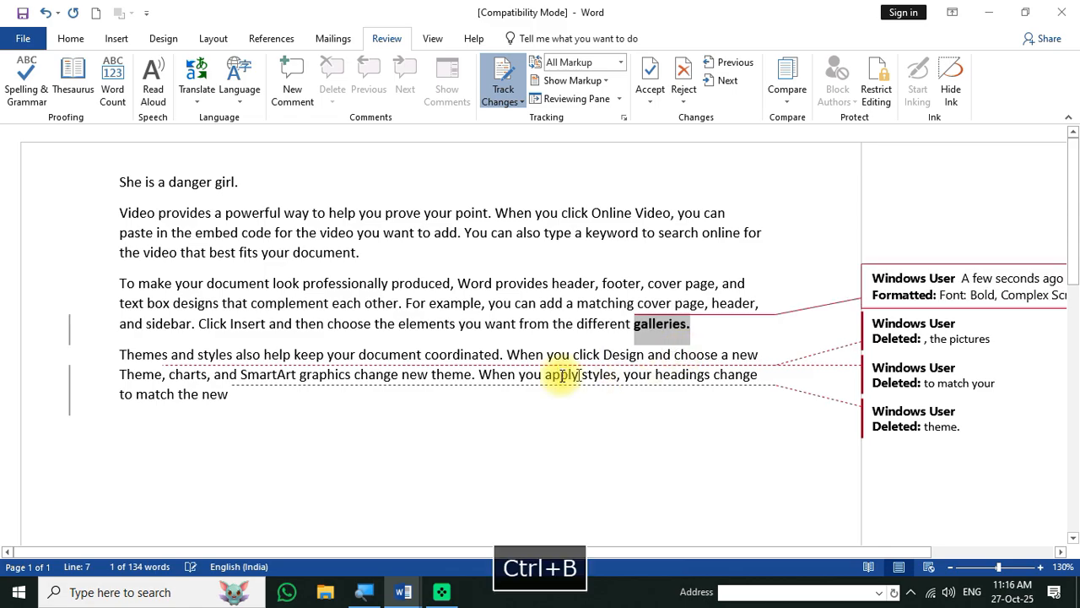
left_click_drag(374, 324, 436, 323)
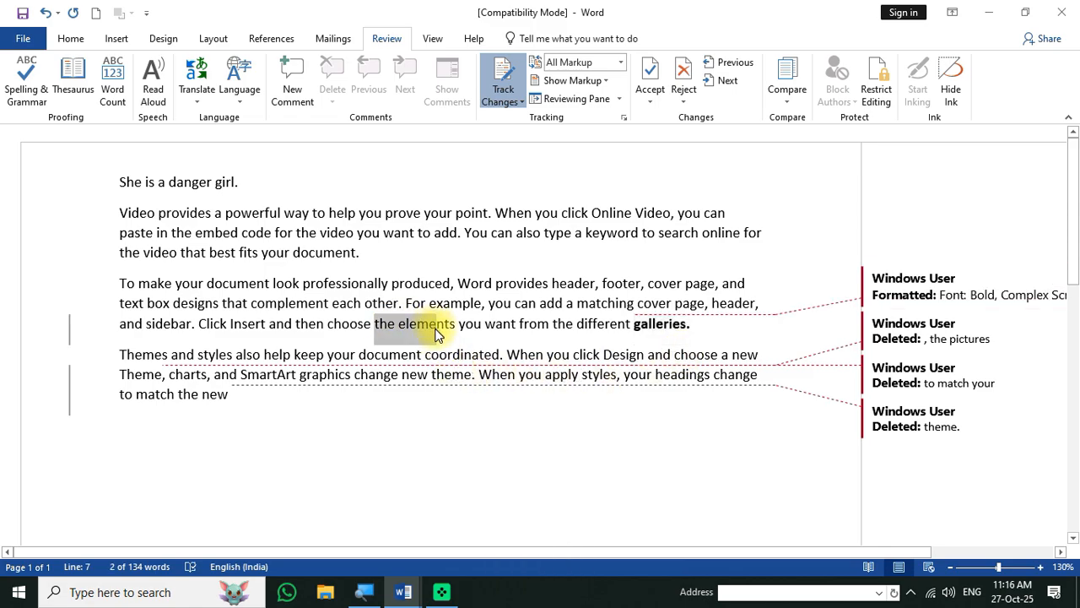
key("ctrl+i")
double_click(289, 307)
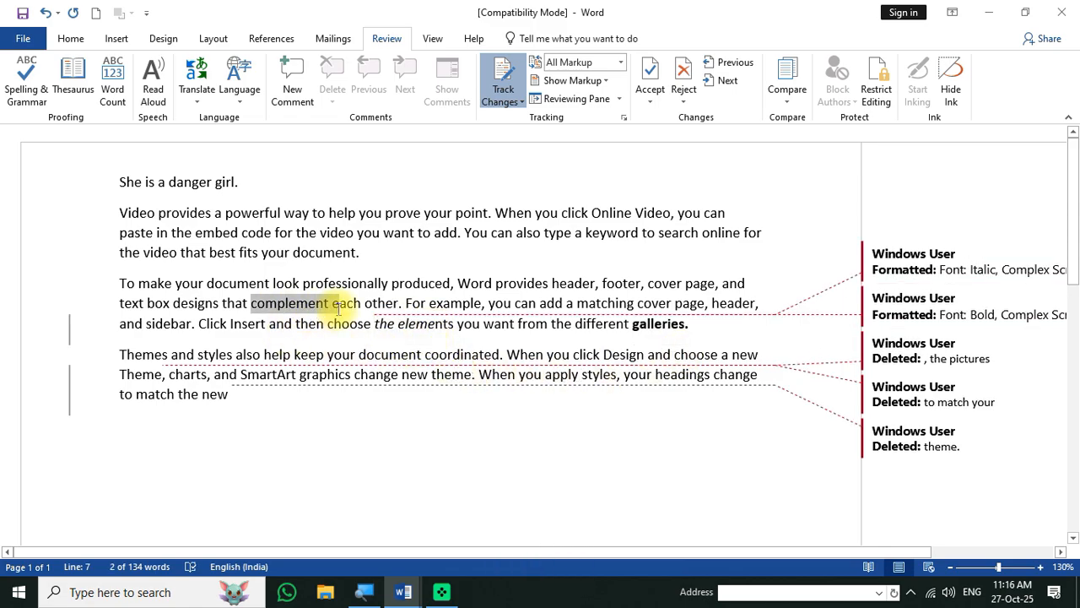
key("ctrl+u")
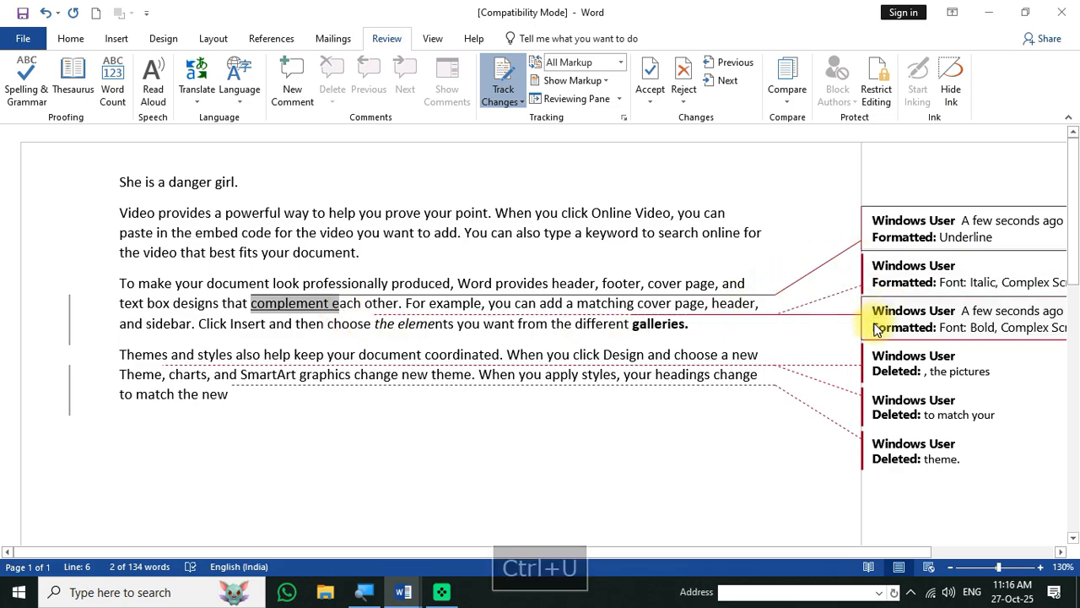
left_click(394, 257)
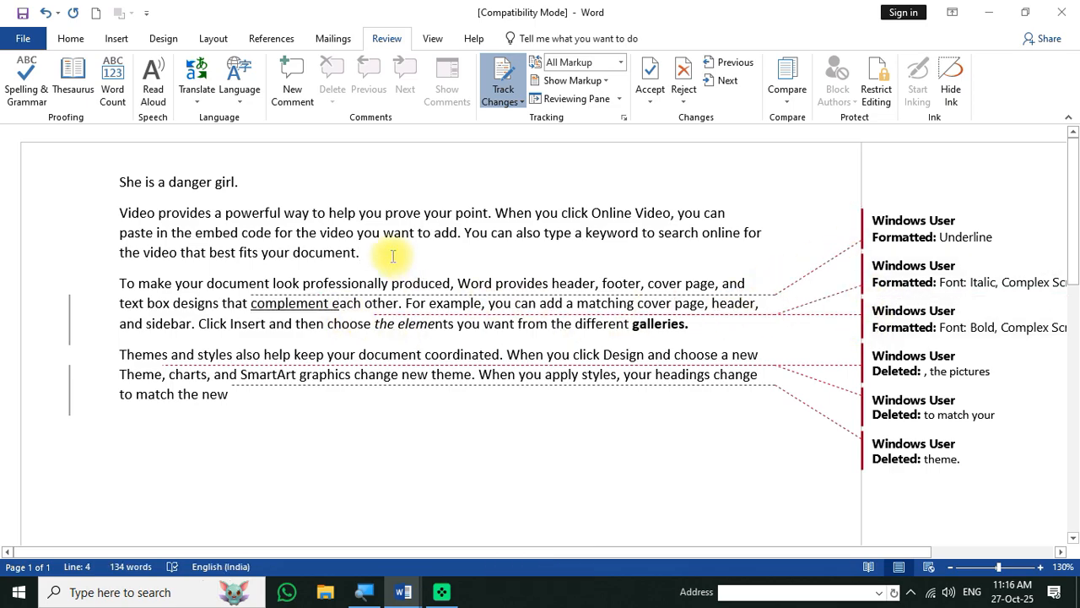
key("Return")
- Indent the new line with a tab and type 'ram is a danger'
key("Tab")
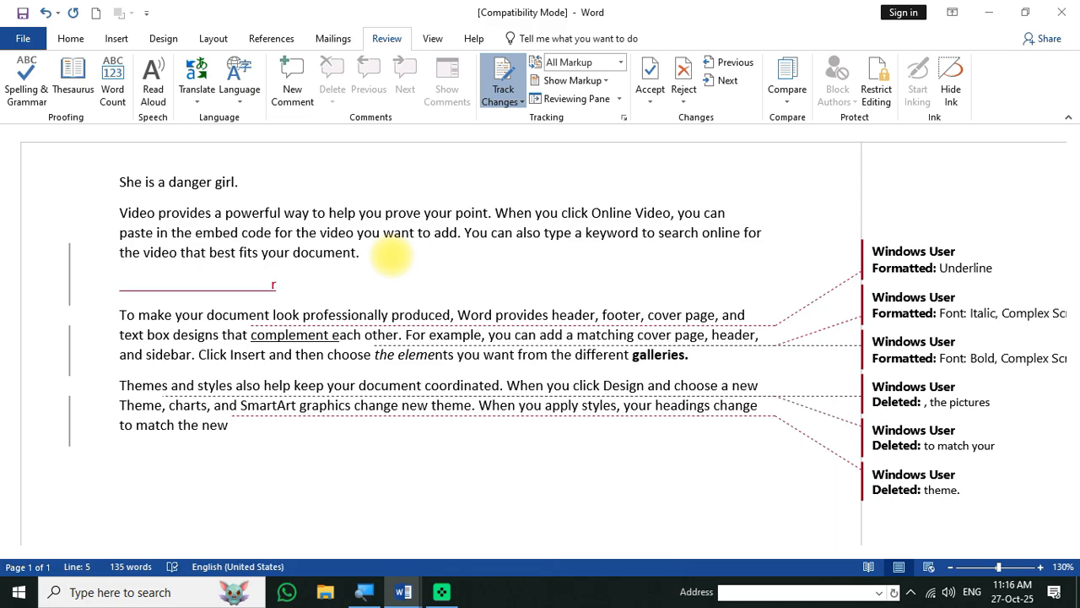
type("ram is a ")
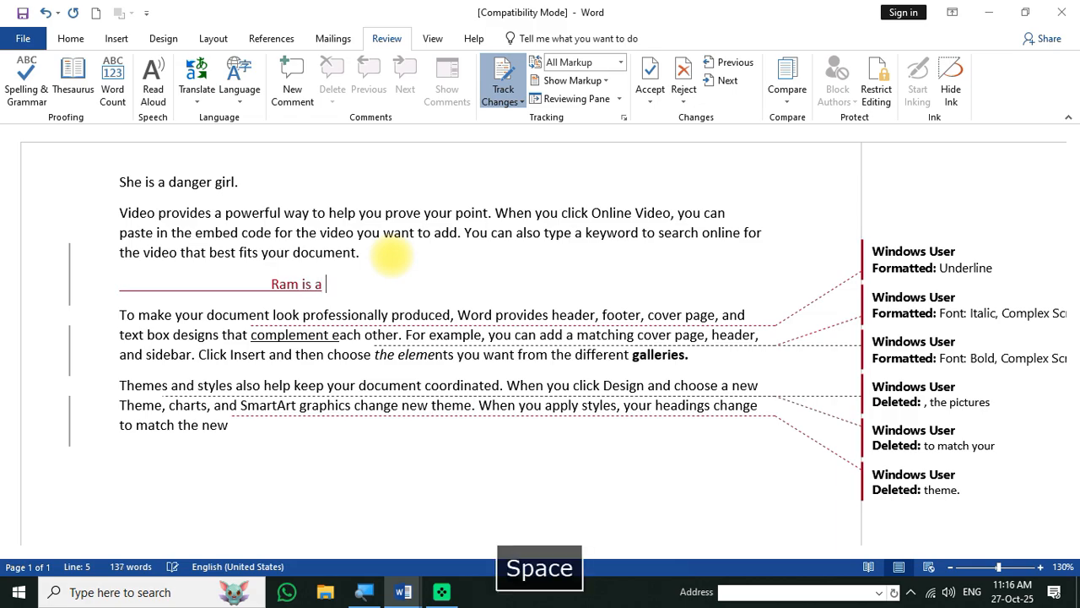
type("danger boy.")
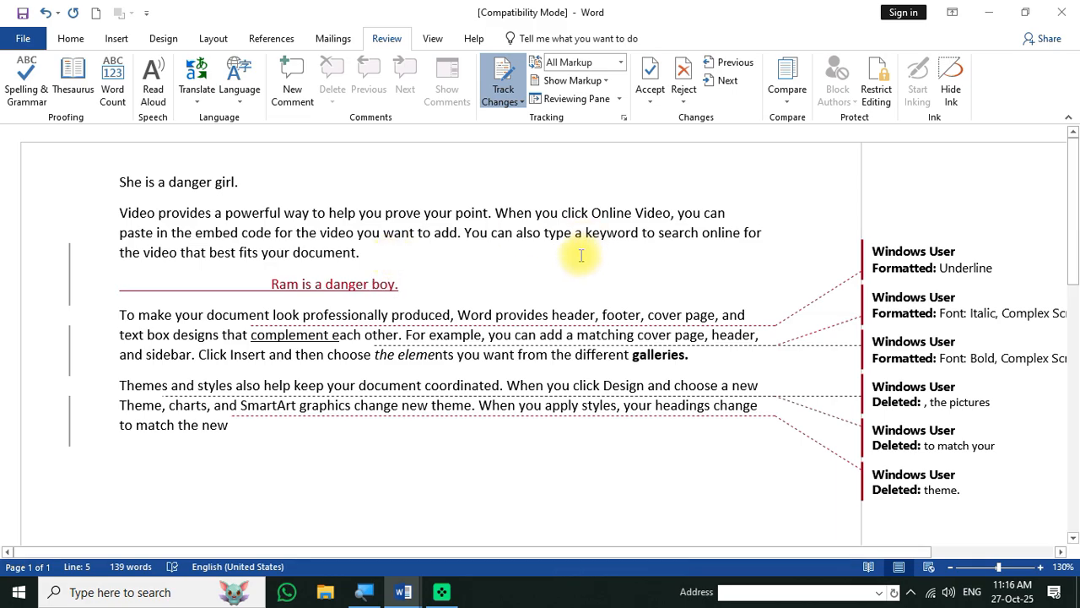
- Add a comment on 'you want' filled with repeated 'g' text, then return to the document
left_click_drag(361, 233, 401, 229)
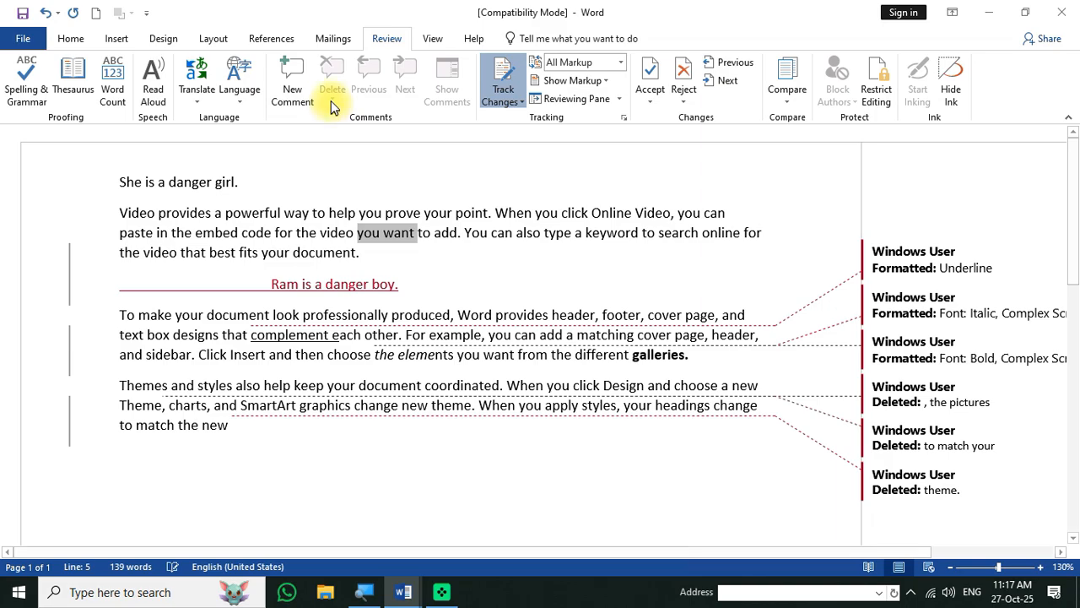
left_click(293, 95)
type("g")
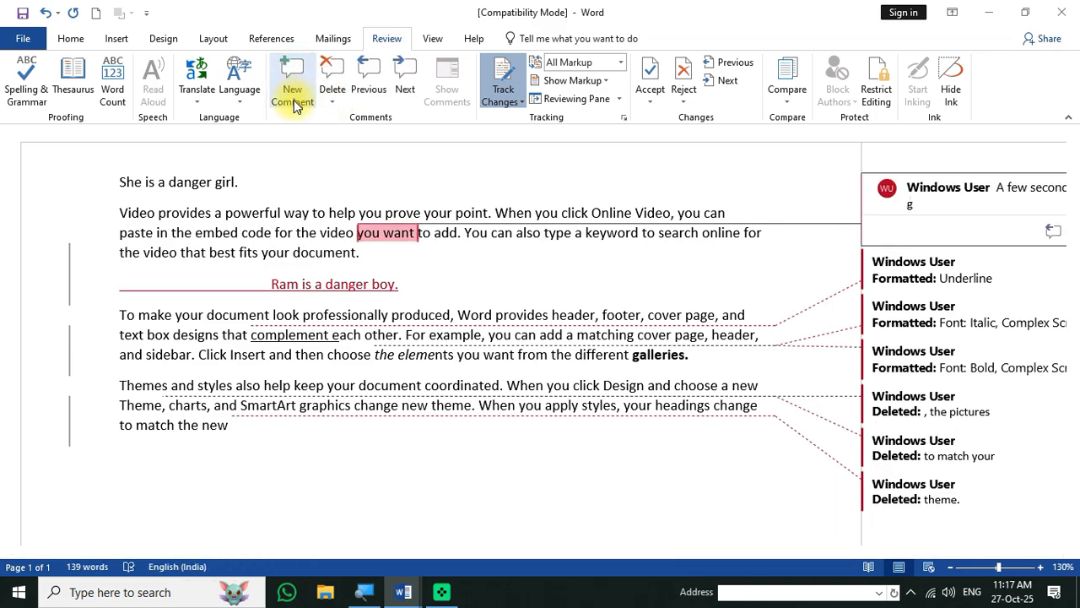
type("gggggggggggggggggggggggggggggggggg")
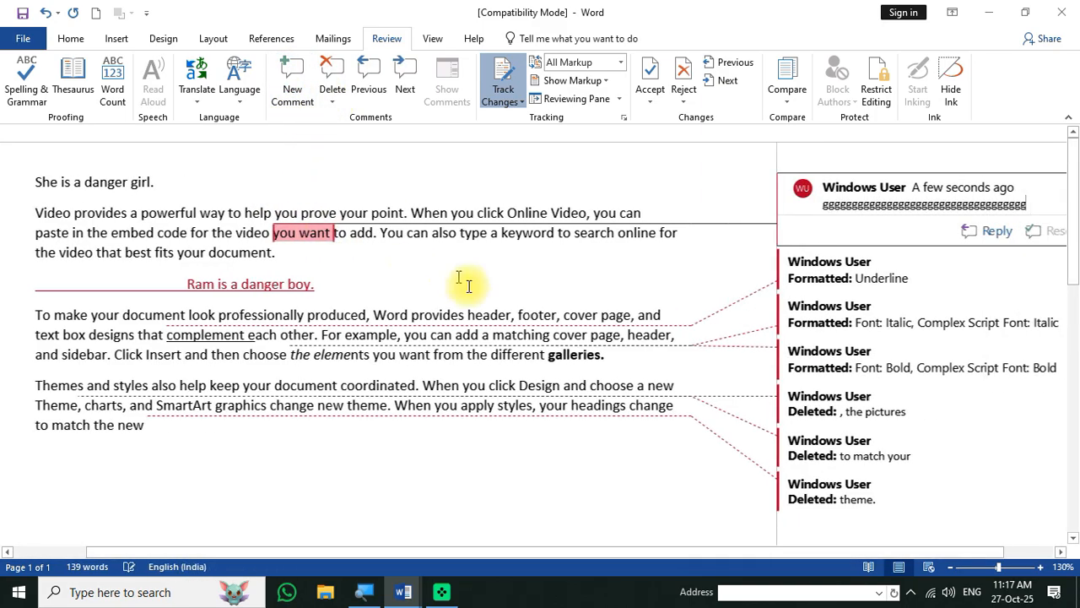
left_click(345, 284)
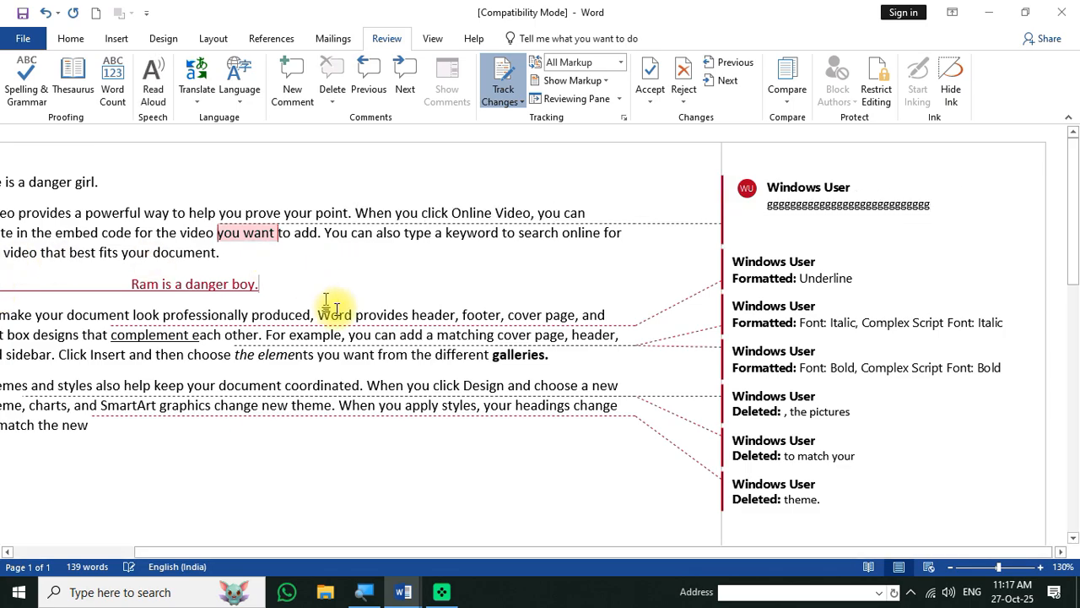
left_click_drag(271, 550, 152, 548)
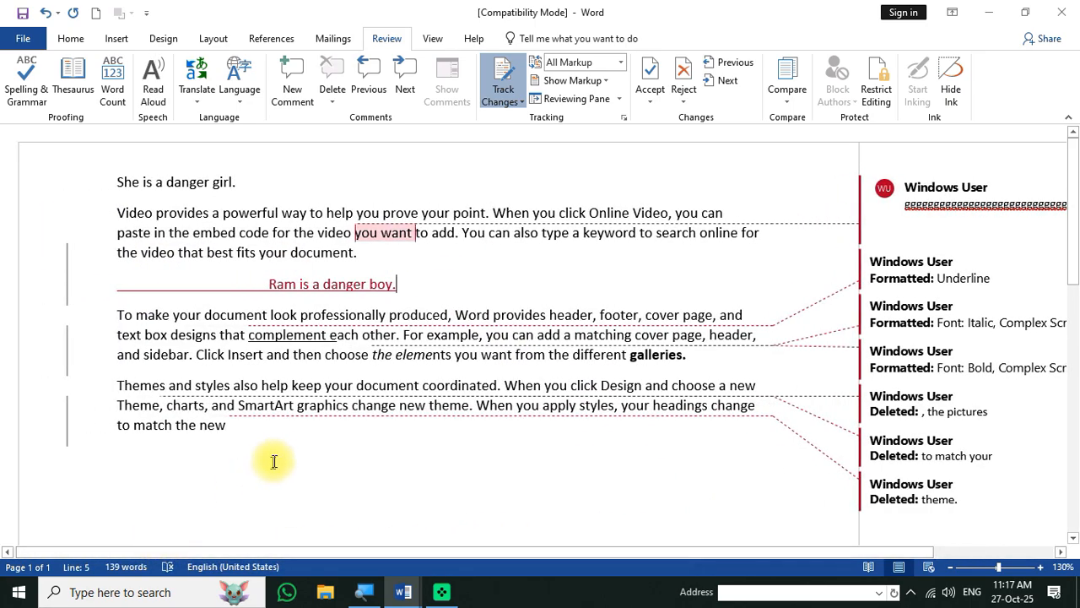
left_click(322, 252)
- Cycle the review display through Simple Markup, All Markup, No Markup and Original, ending on All Markup
left_click(620, 63)
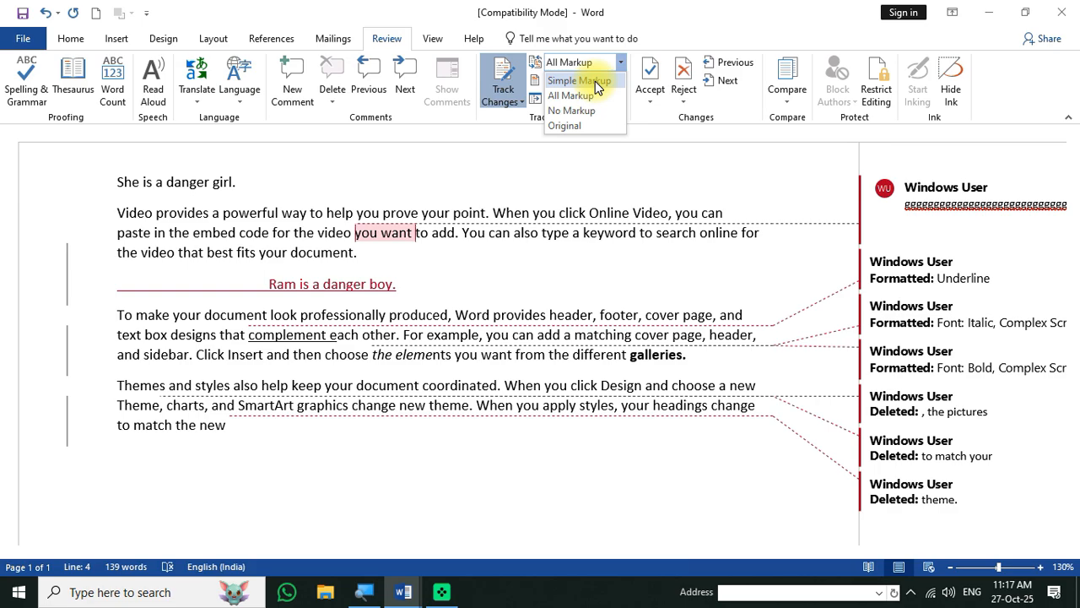
left_click(595, 81)
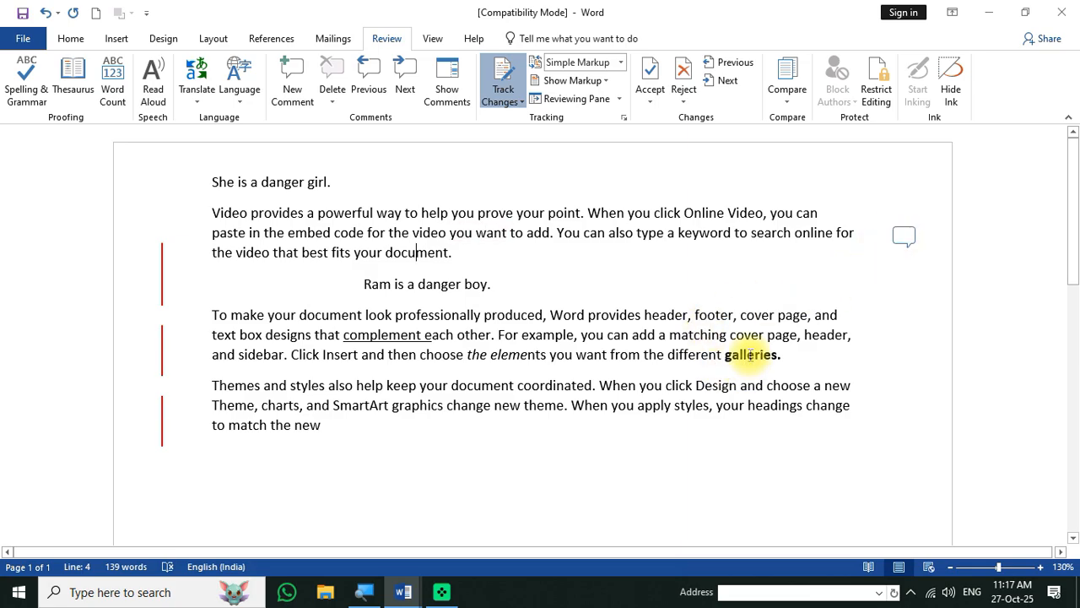
left_click(620, 62)
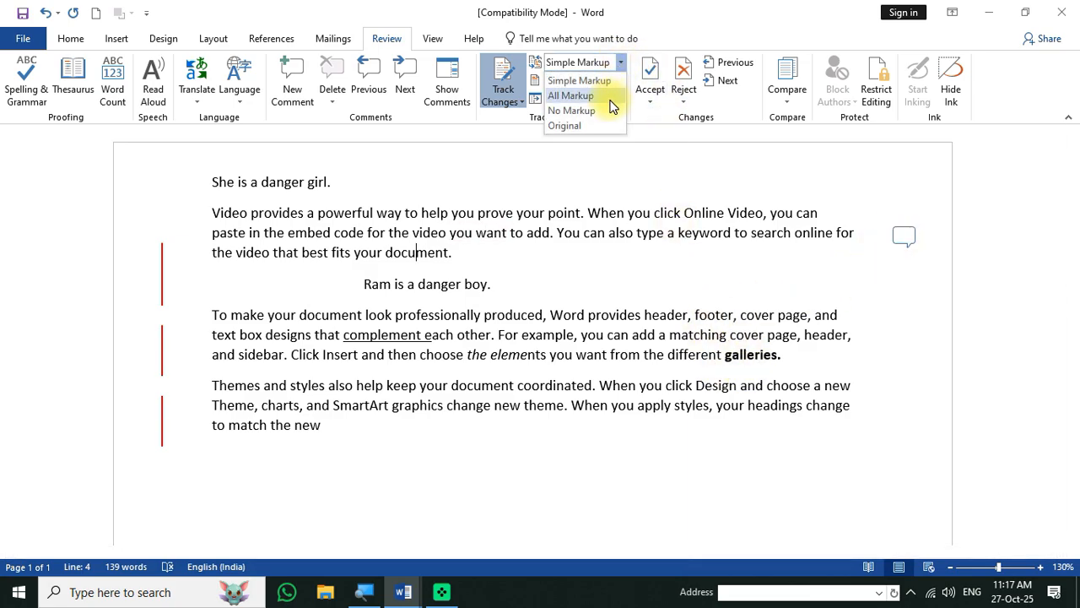
left_click(607, 97)
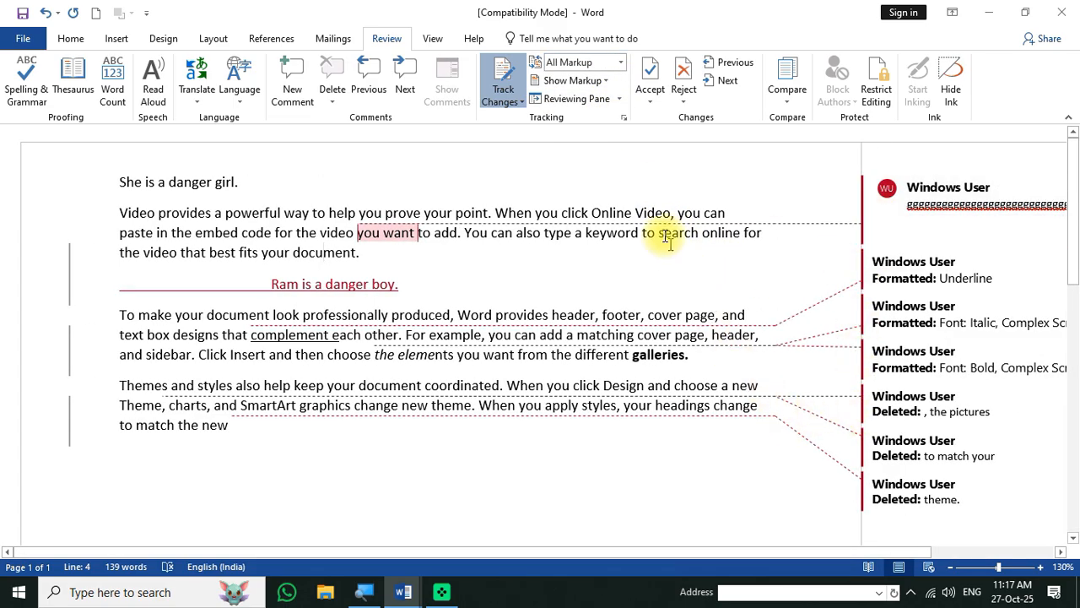
left_click(621, 64)
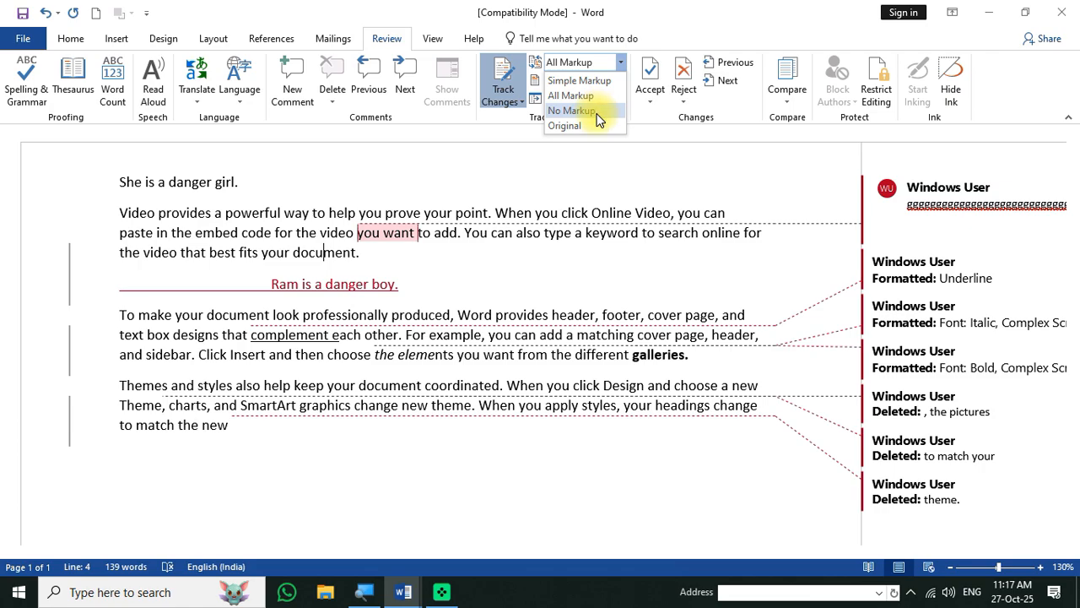
left_click(599, 111)
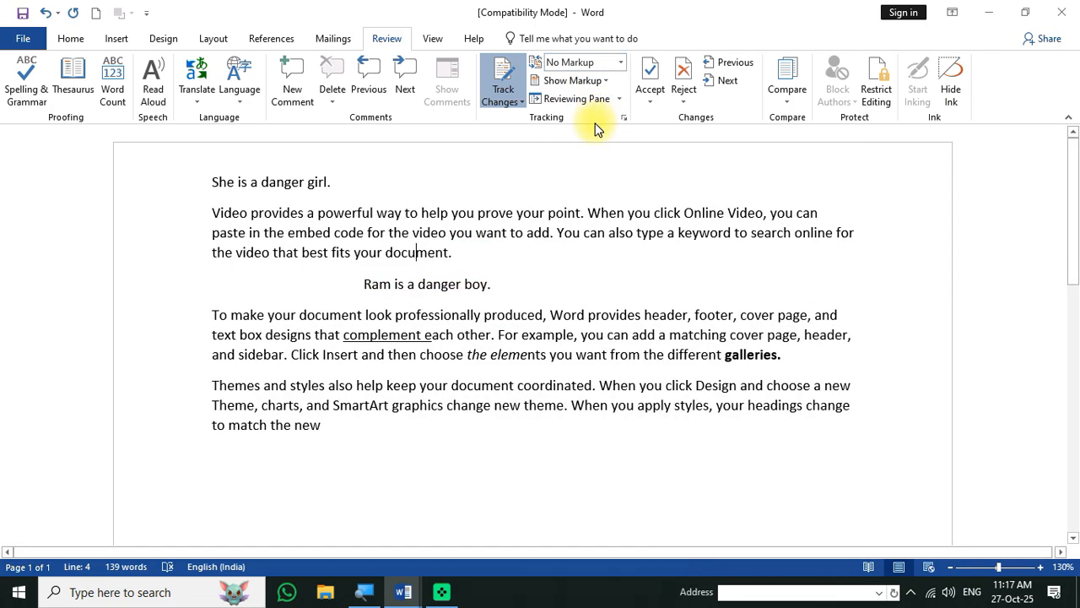
left_click(621, 62)
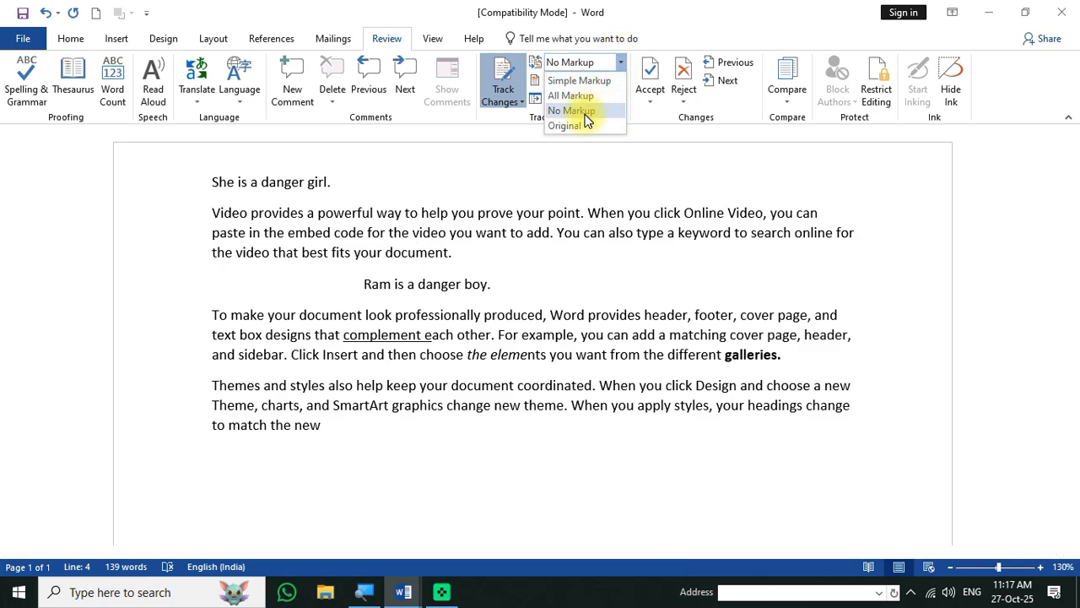
left_click(582, 133)
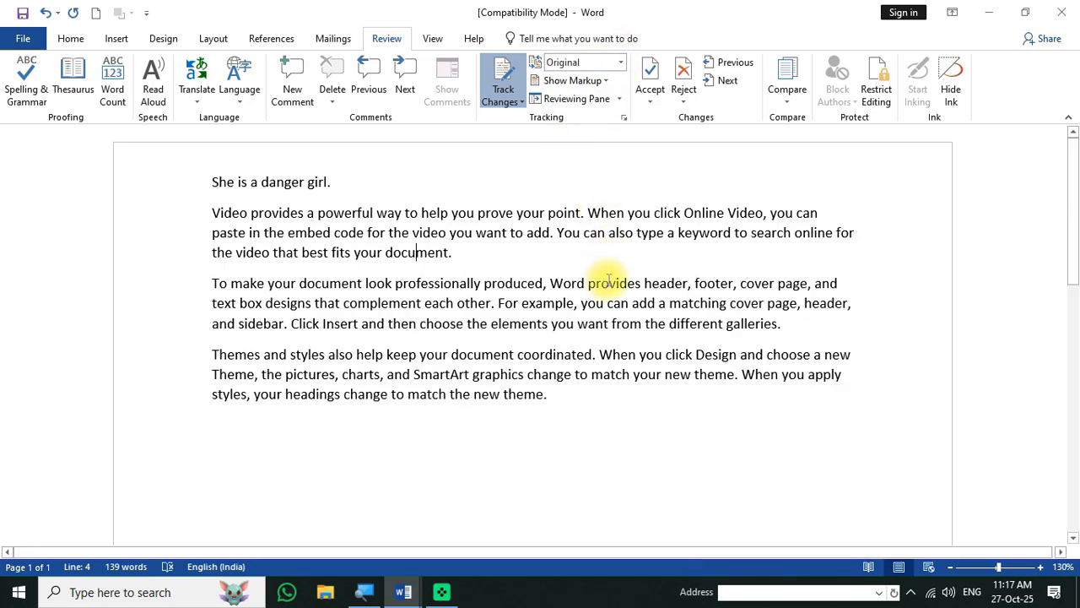
left_click(621, 63)
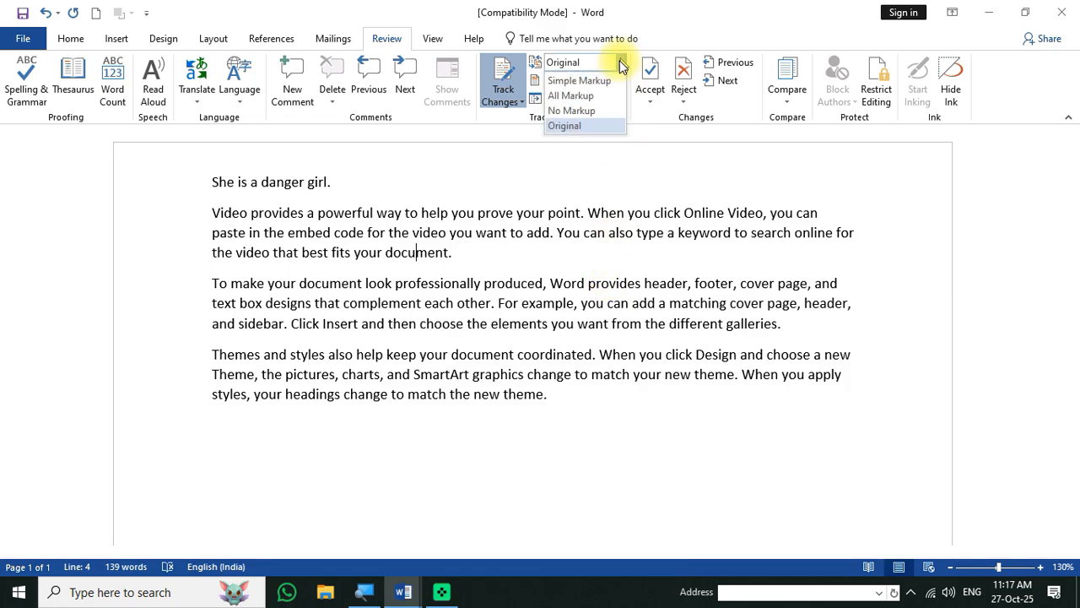
left_click(593, 96)
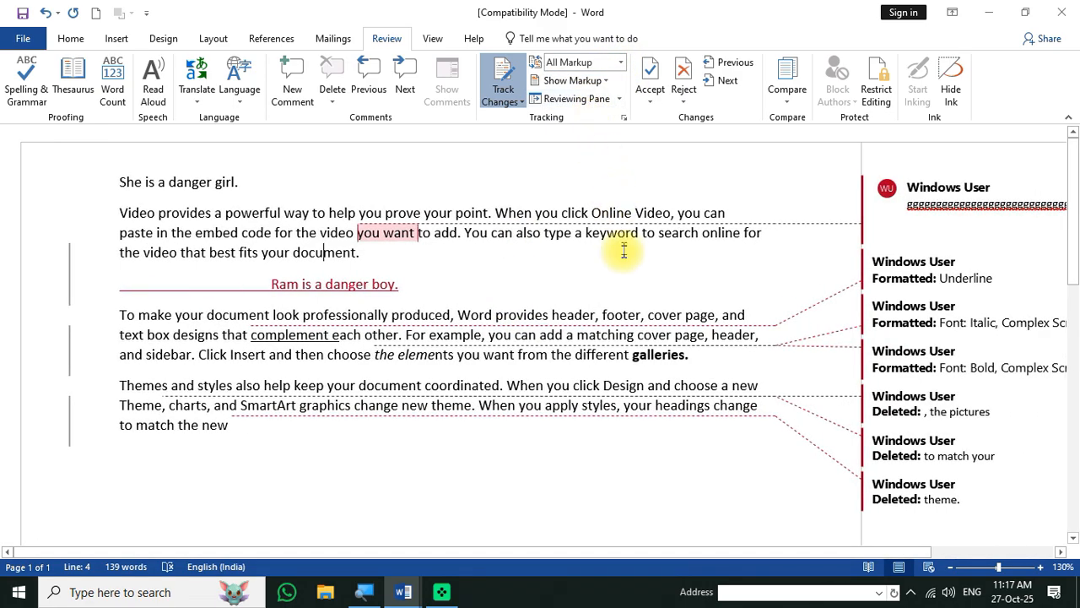
left_click(581, 82)
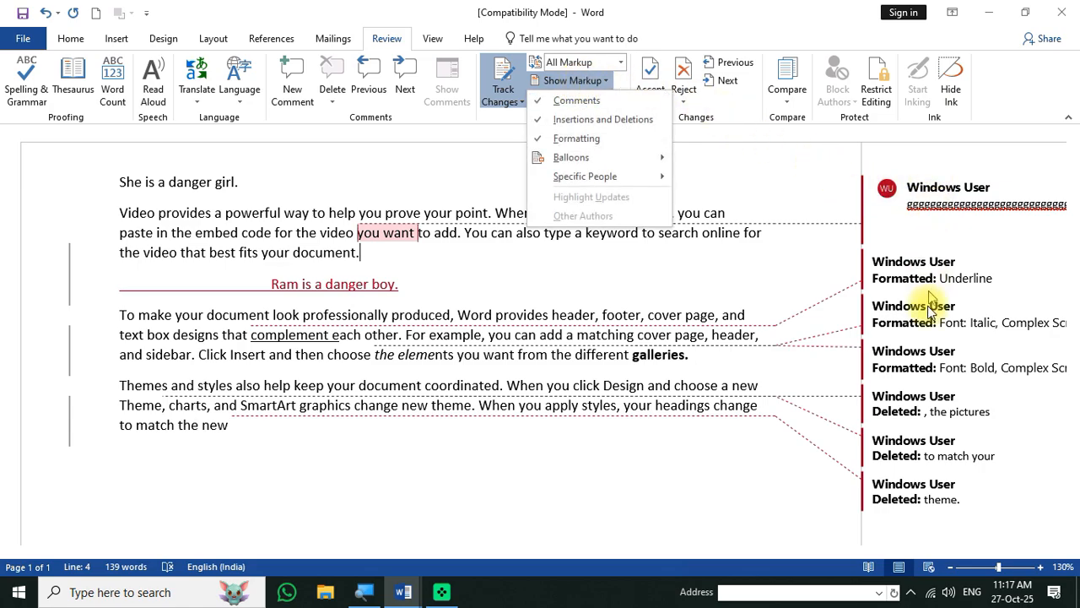
left_click(557, 104)
left_click(581, 84)
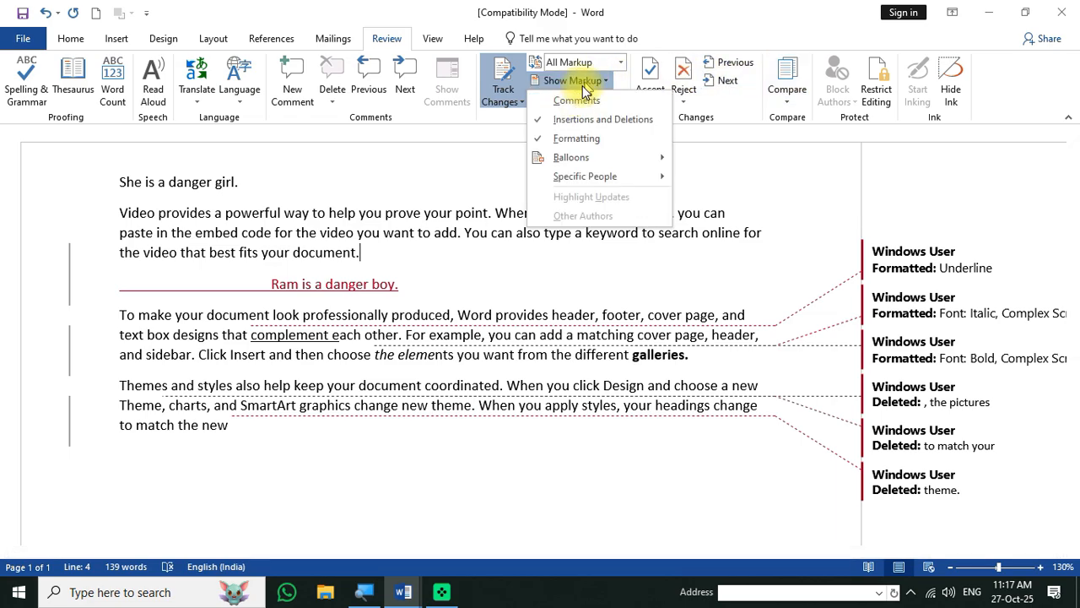
left_click(562, 101)
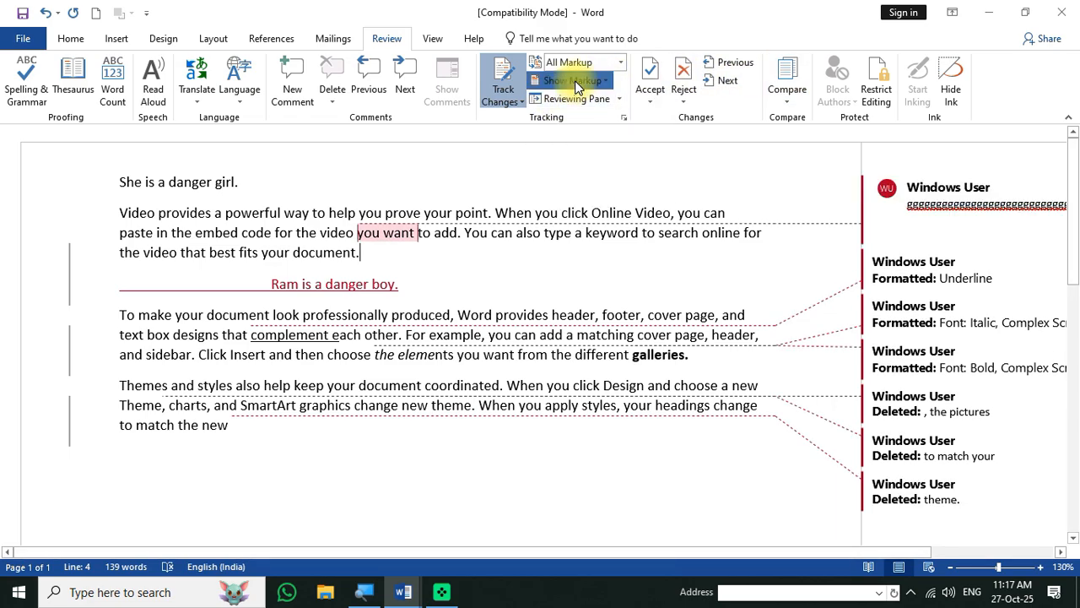
left_click(578, 84)
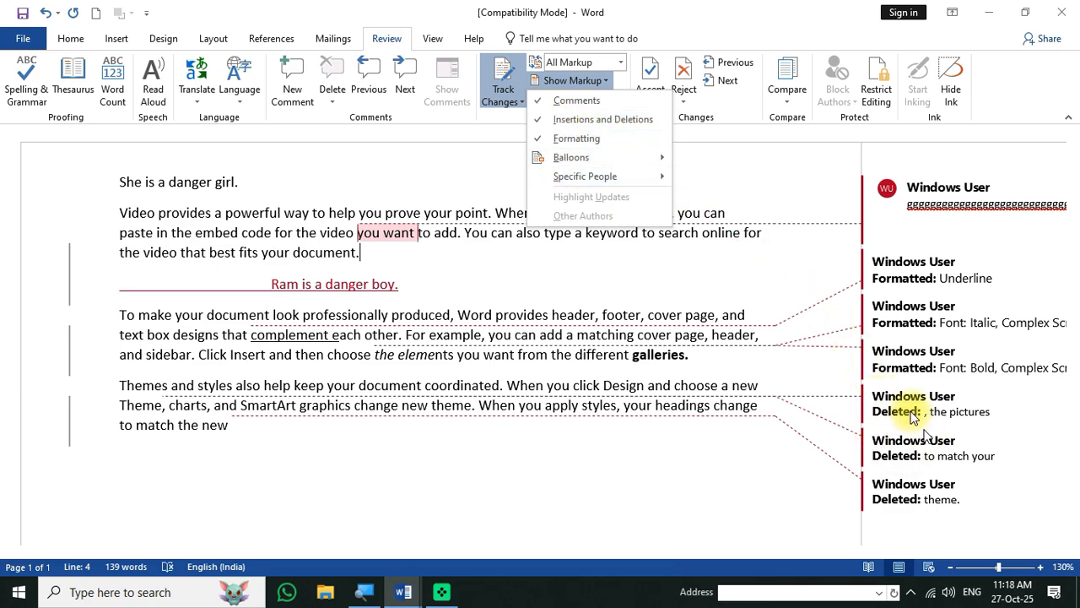
left_click(556, 120)
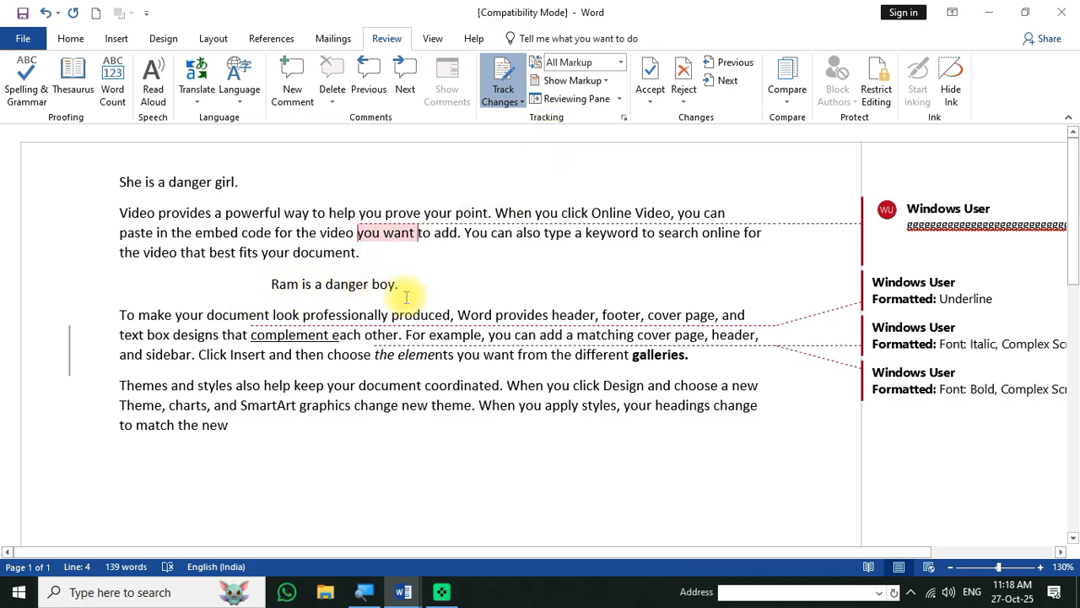
left_click(560, 80)
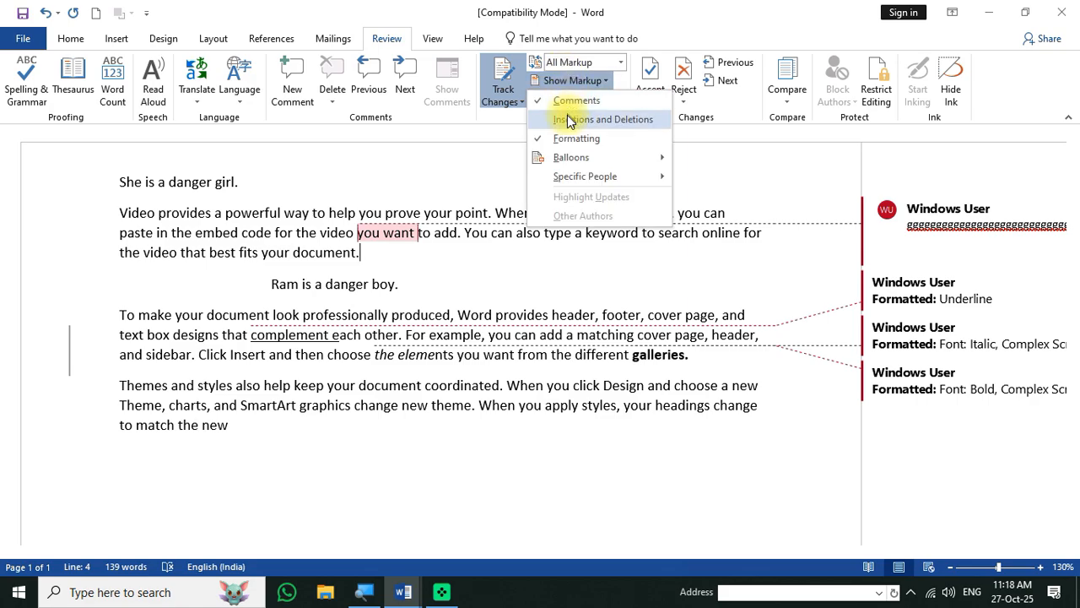
left_click(560, 123)
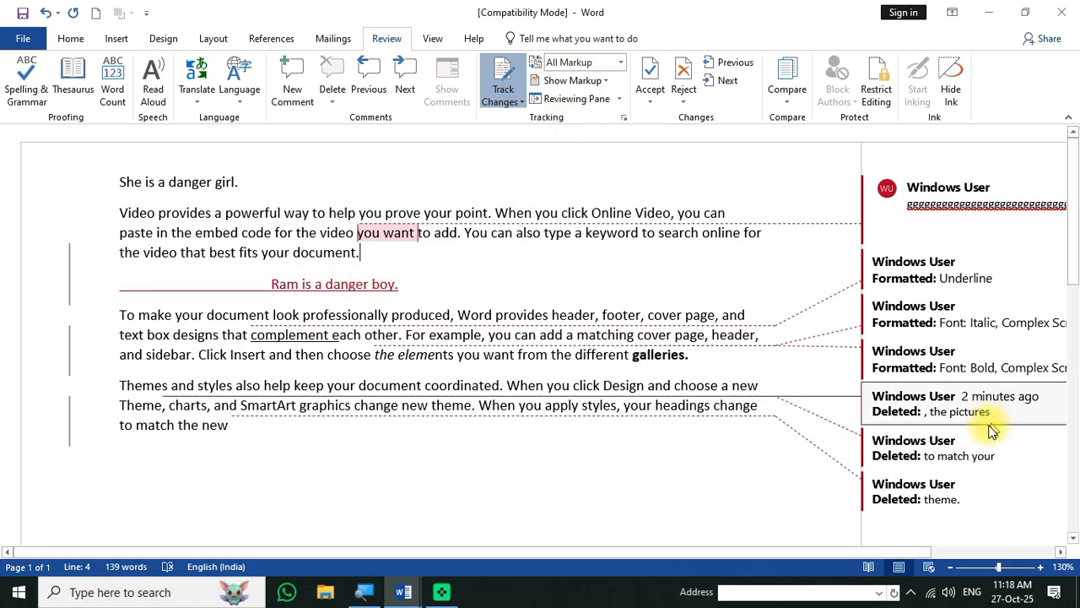
left_click(565, 80)
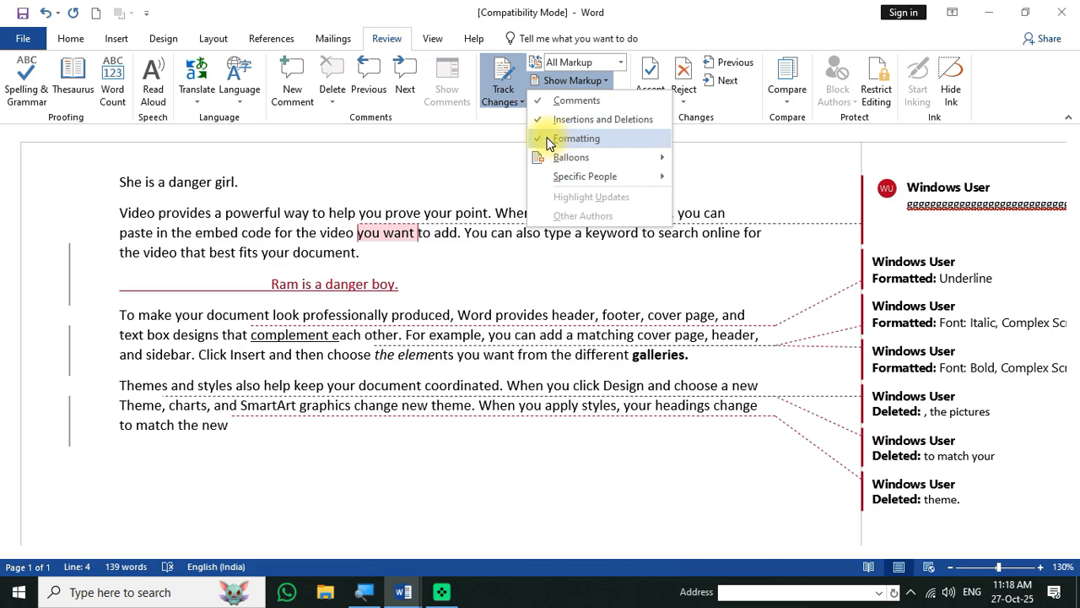
left_click(549, 140)
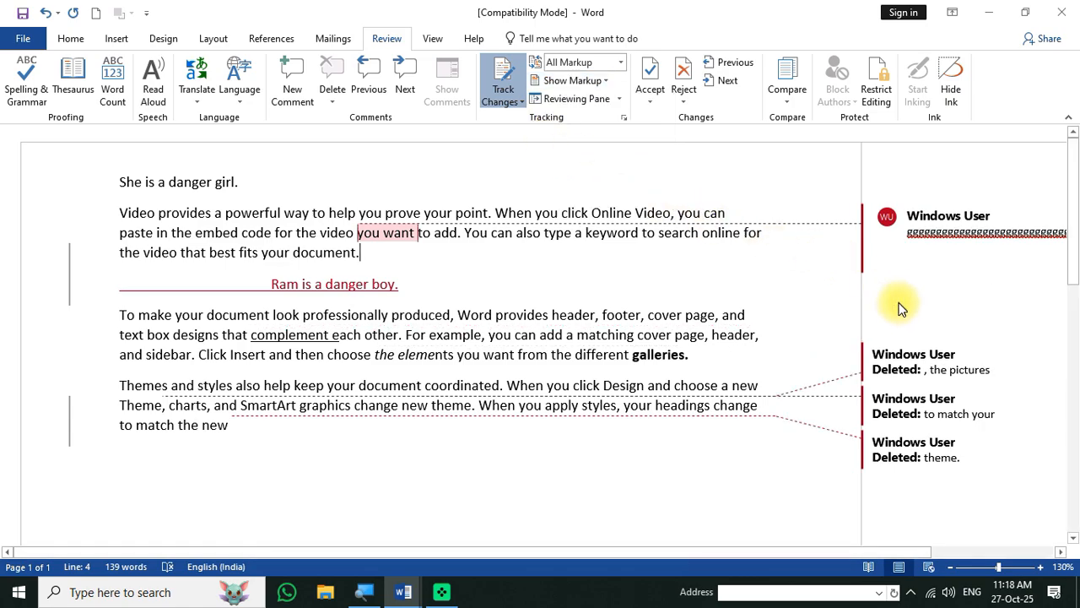
left_click(578, 81)
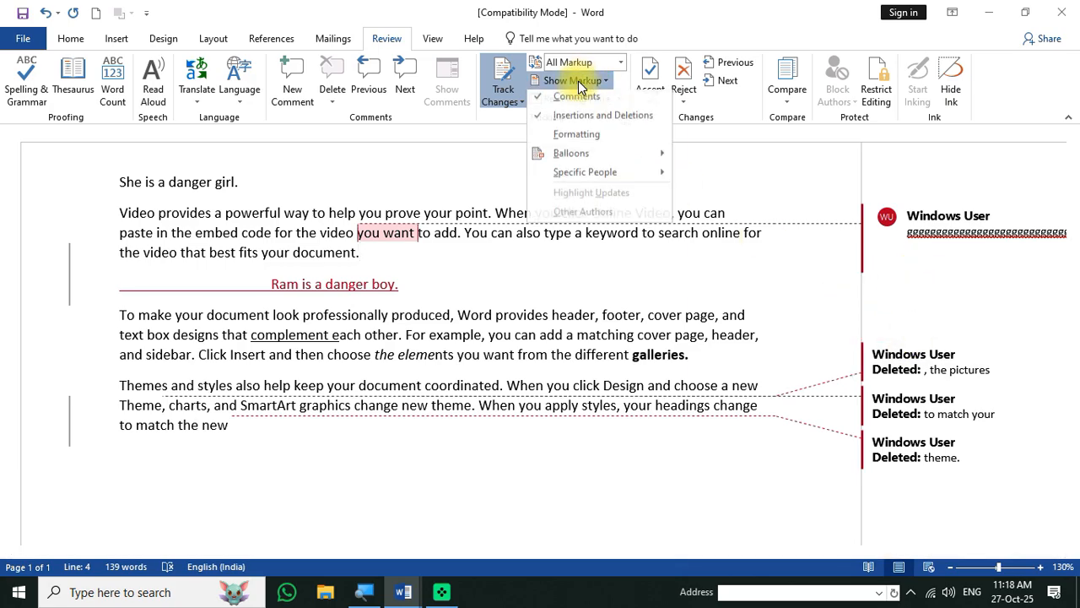
left_click(544, 139)
left_click(572, 80)
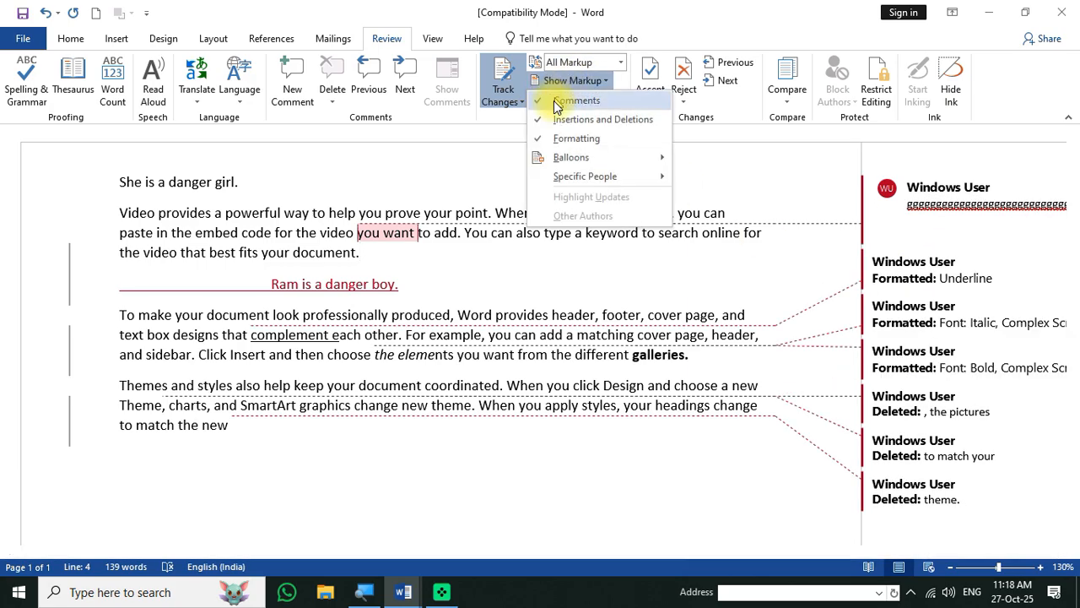
mouse_move(569, 158)
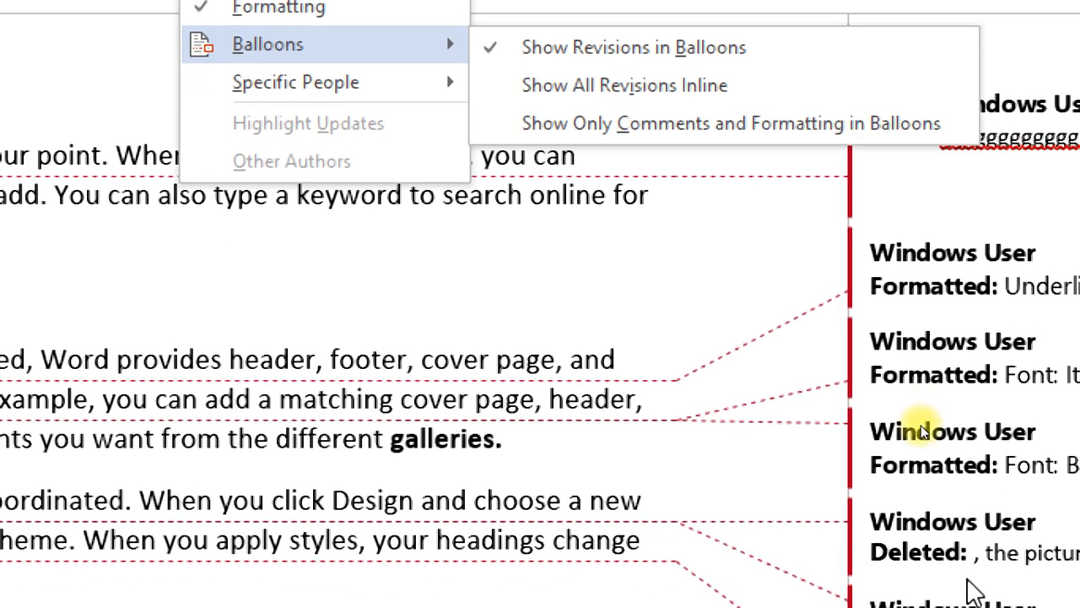
left_click(595, 75)
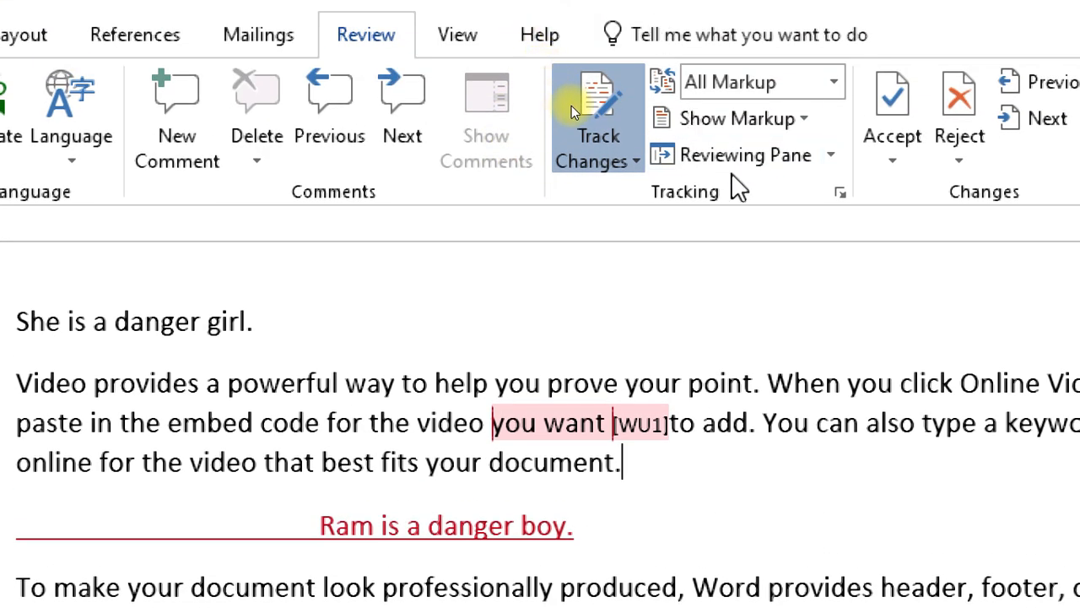
left_click(741, 89)
mouse_move(763, 272)
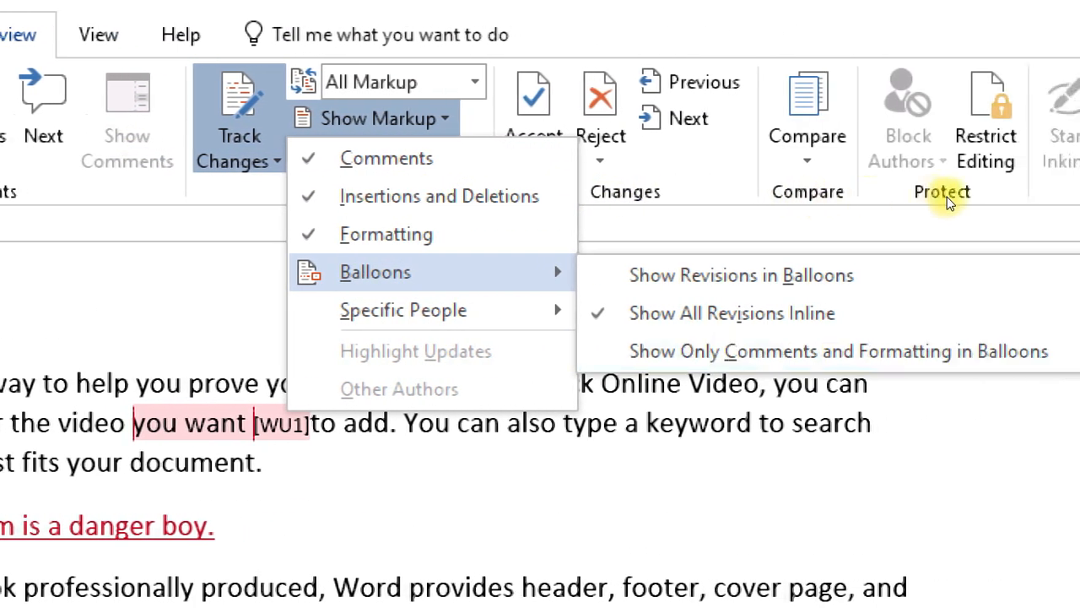
left_click(687, 353)
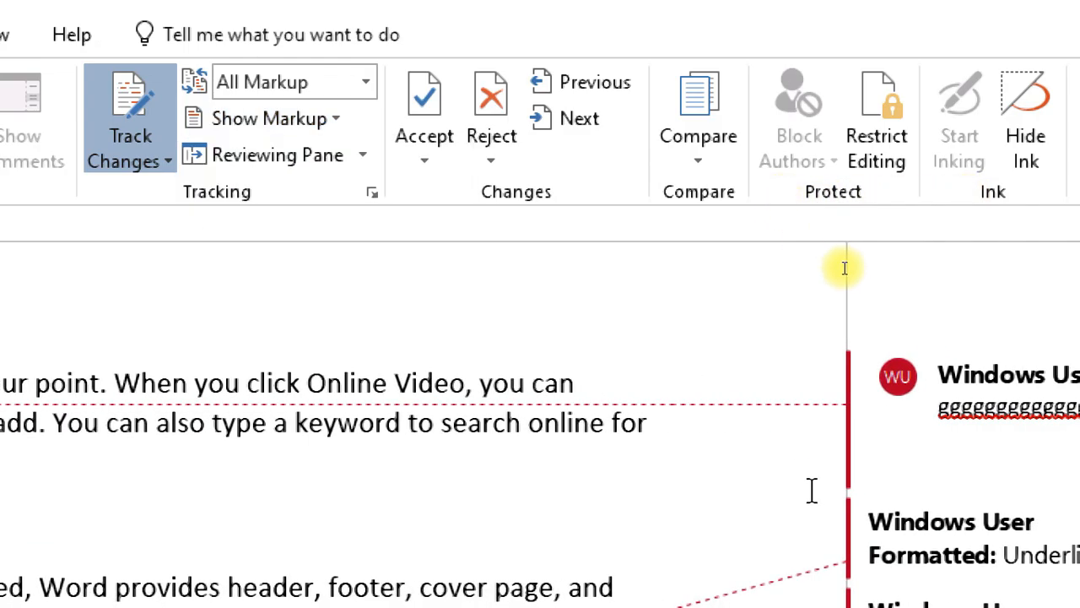
scroll(965, 238, "down", 5)
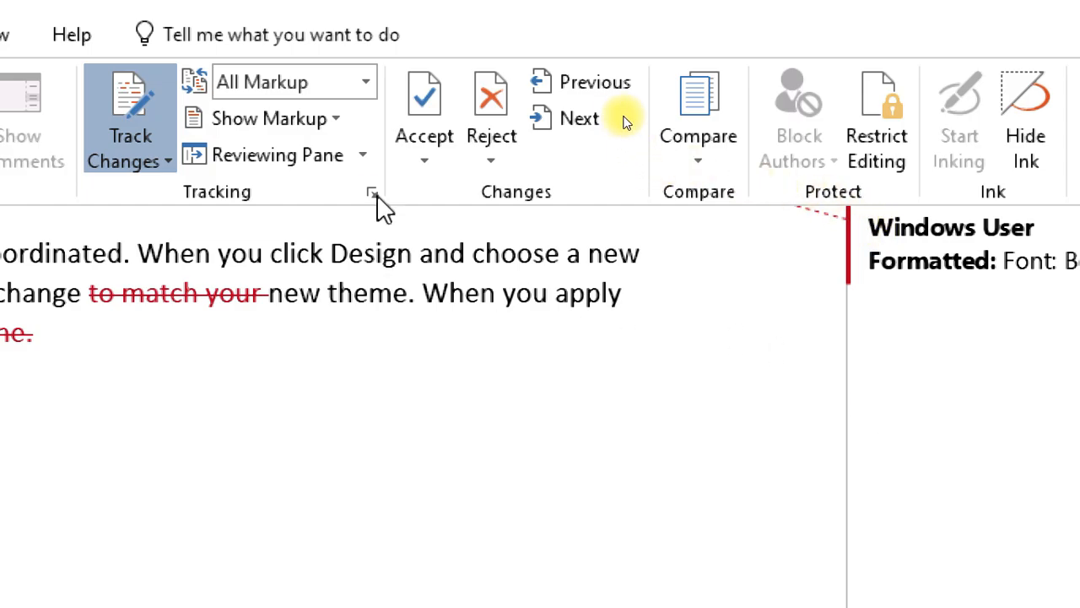
left_click(291, 123)
mouse_move(313, 287)
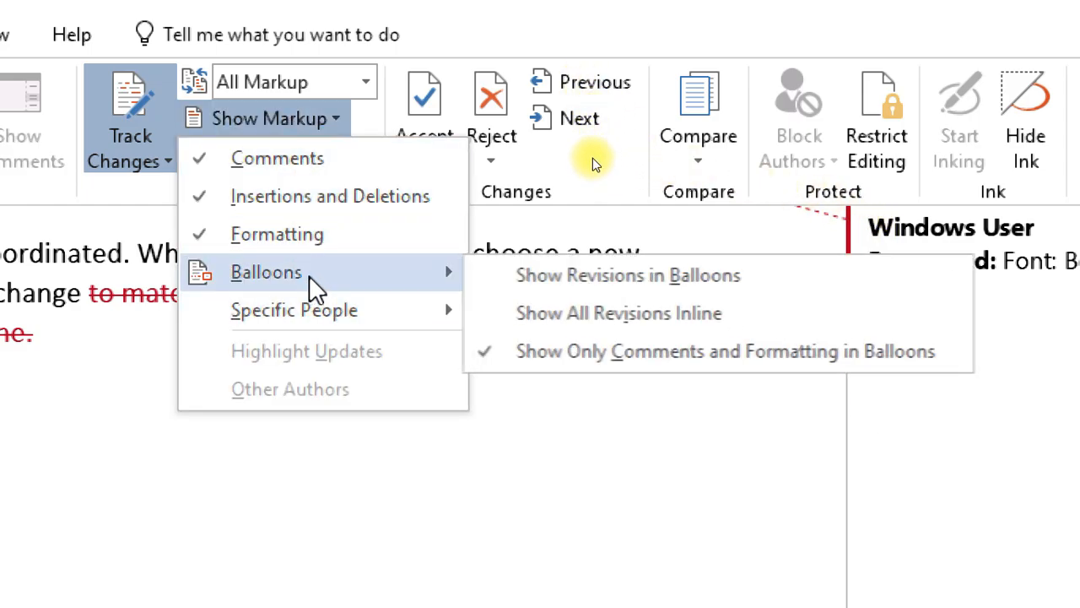
left_click(567, 277)
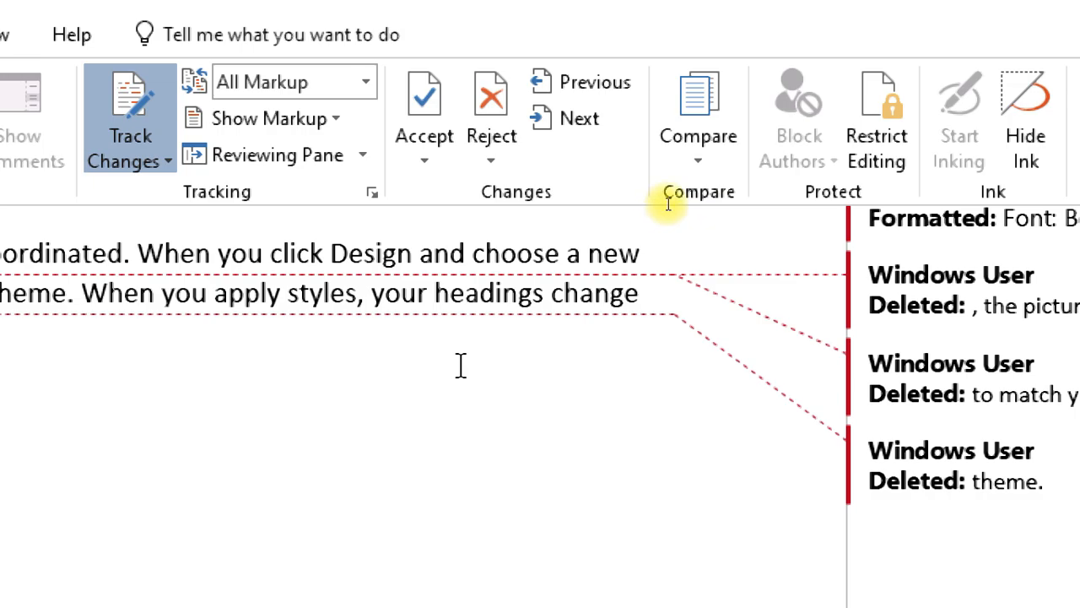
scroll(499, 345, "up", 4)
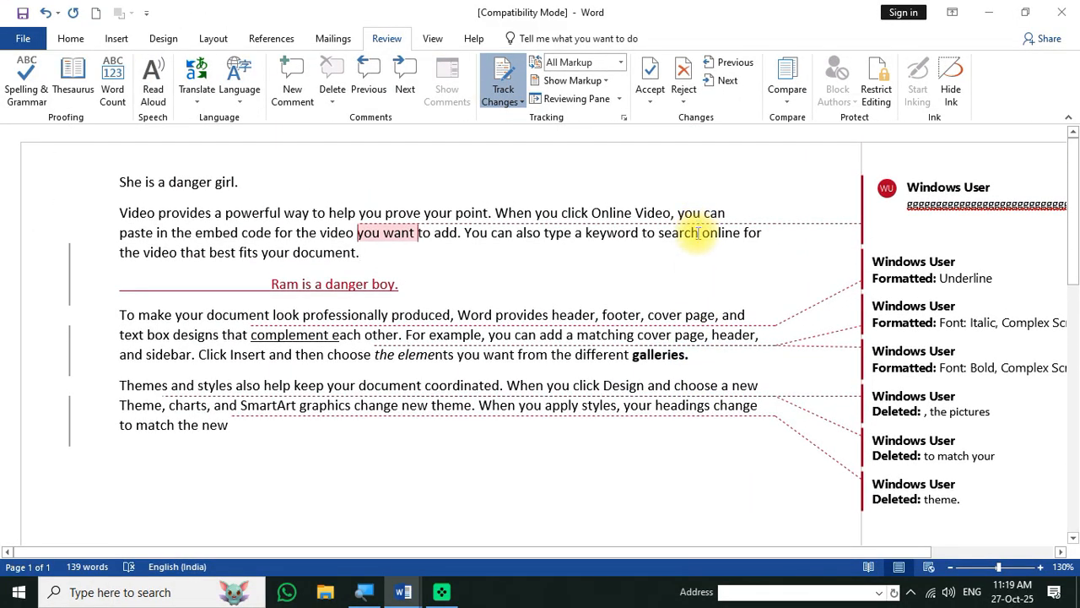
left_click(621, 99)
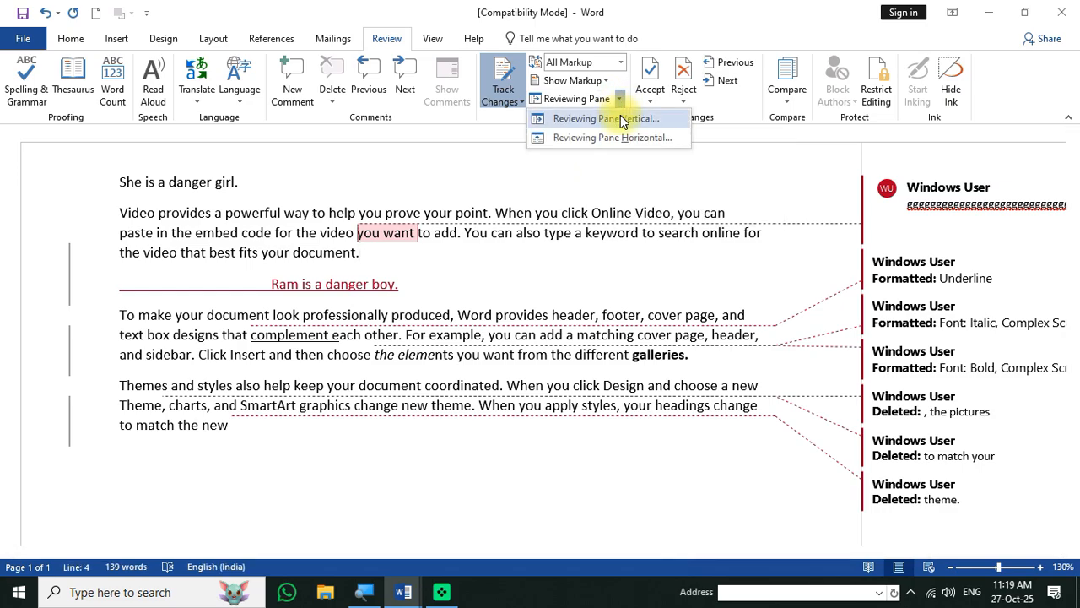
left_click(620, 118)
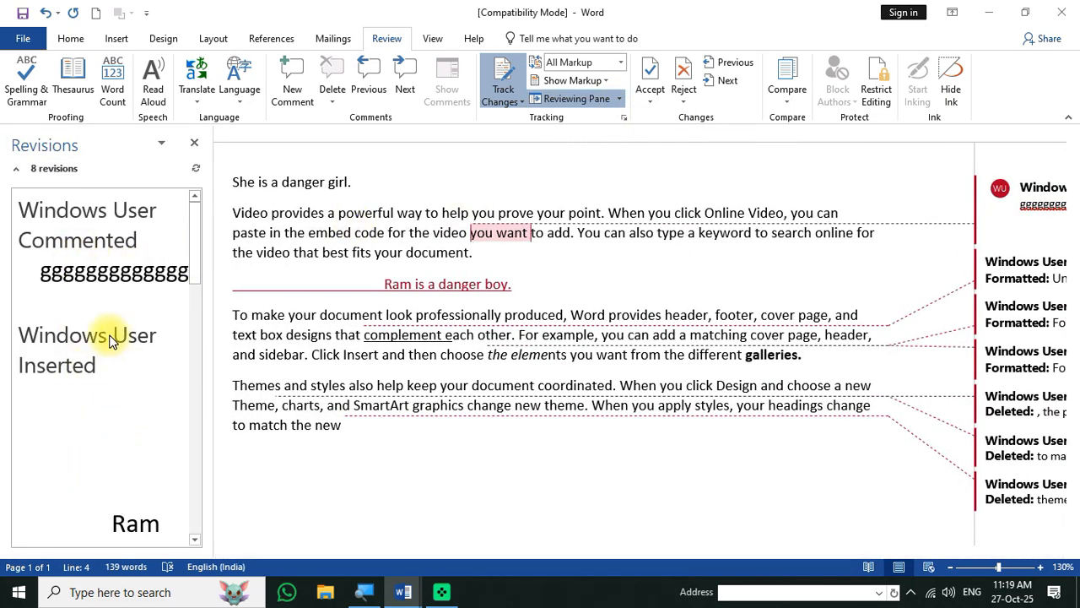
scroll(98, 365, "down", 8)
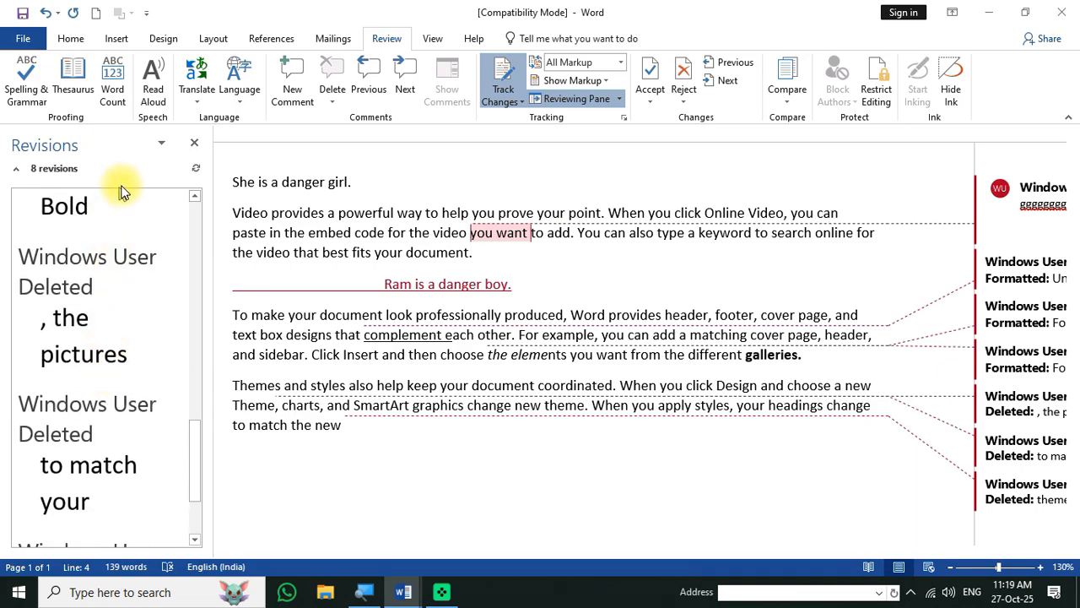
left_click(195, 143)
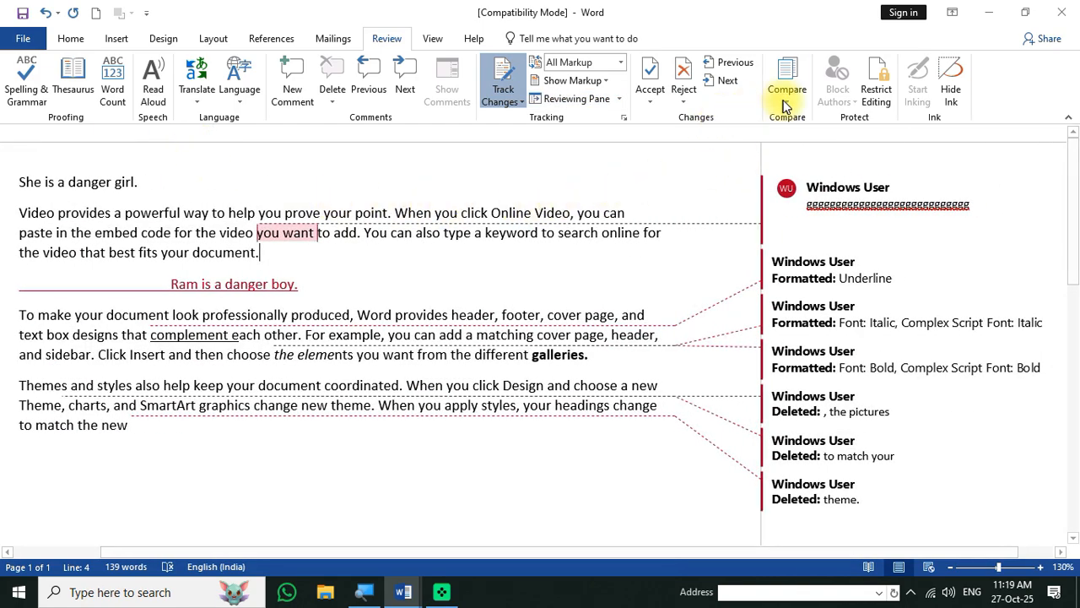
left_click(620, 100)
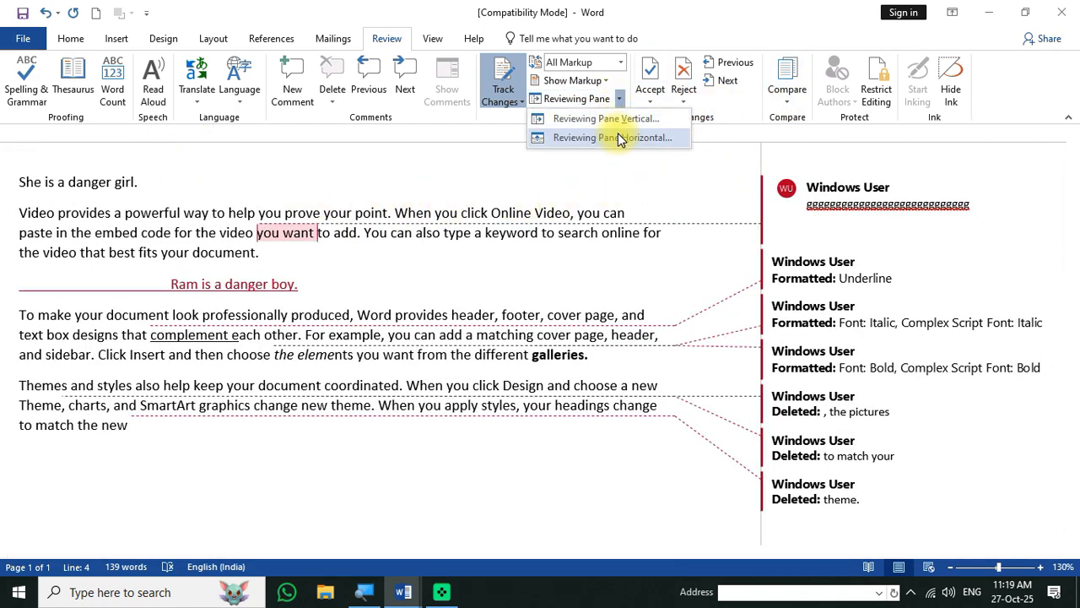
left_click(617, 135)
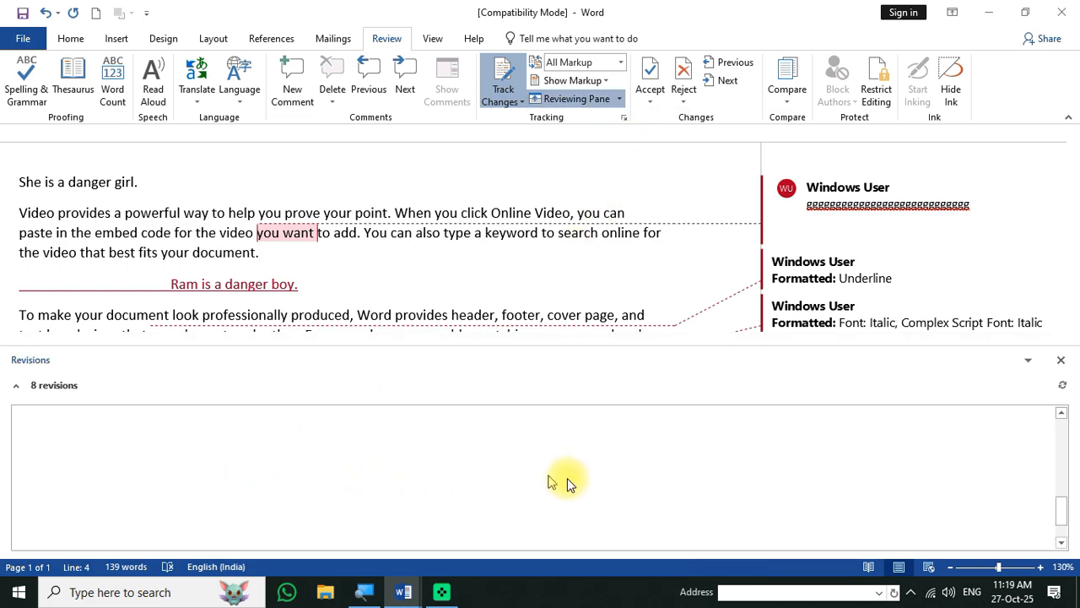
scroll(832, 503, "up", 5)
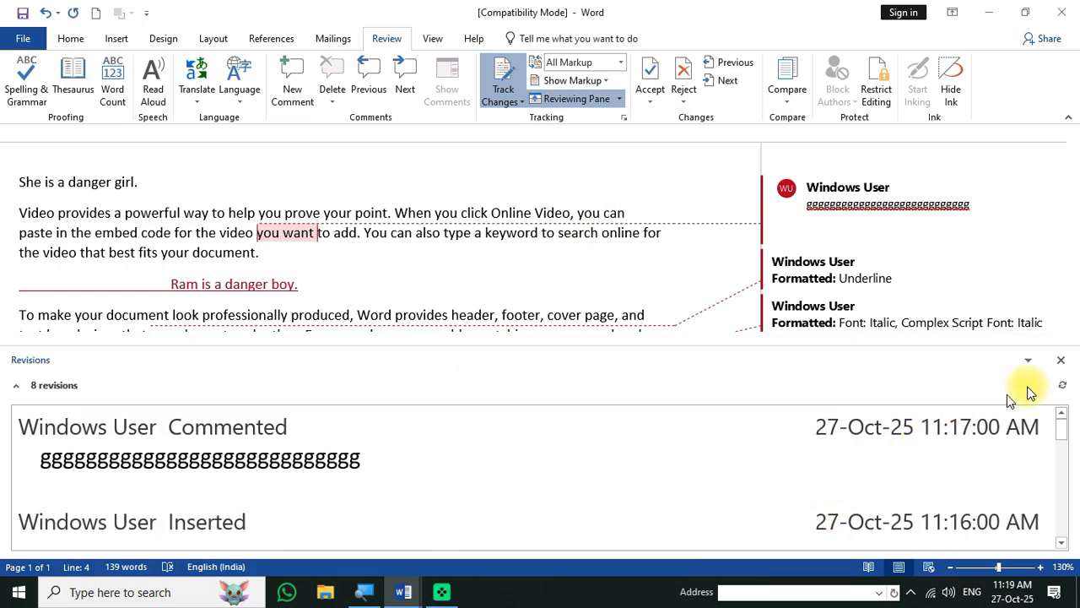
left_click(1061, 360)
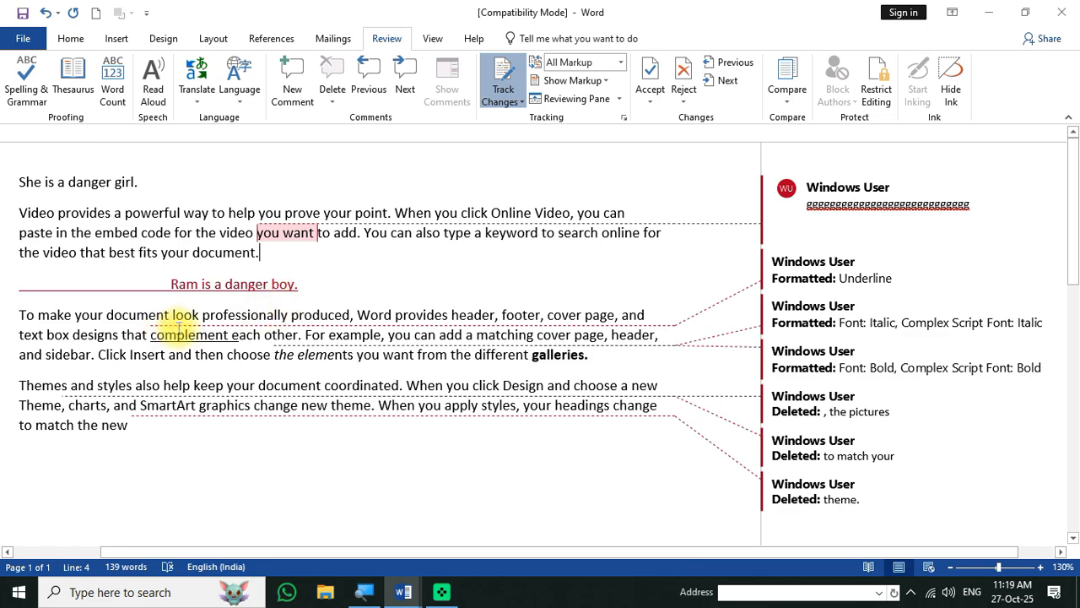
scroll(180, 333, "down", 5)
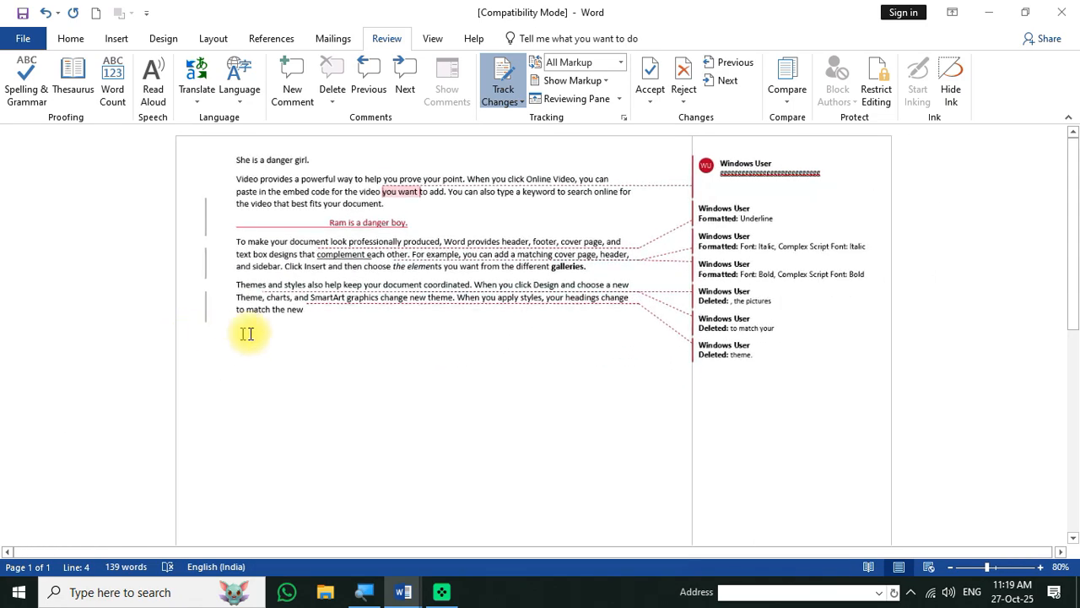
scroll(301, 314, "up", 3)
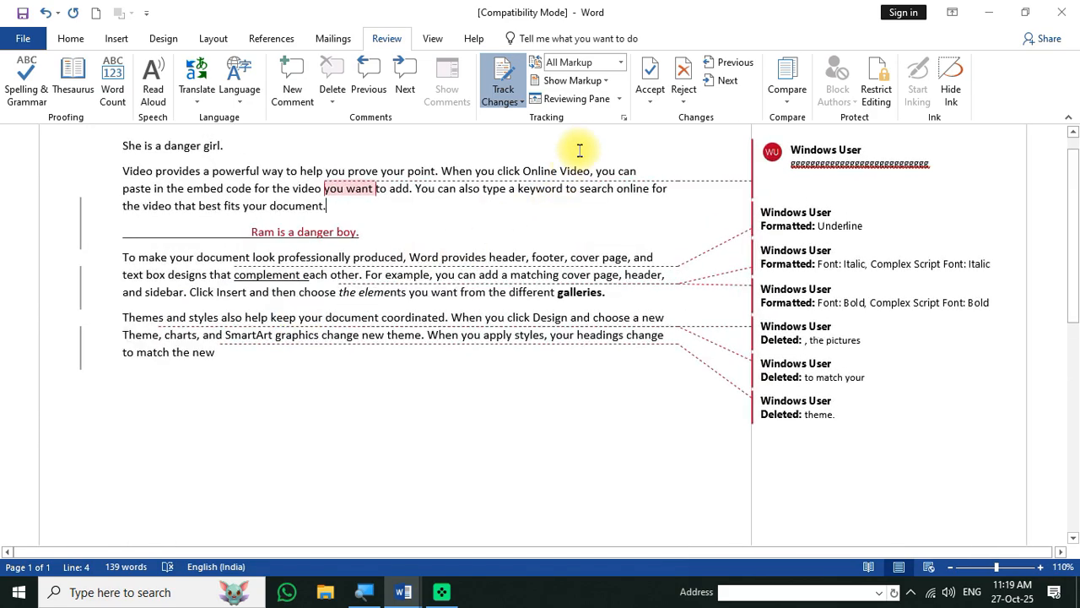
scroll(303, 203, "up", 1)
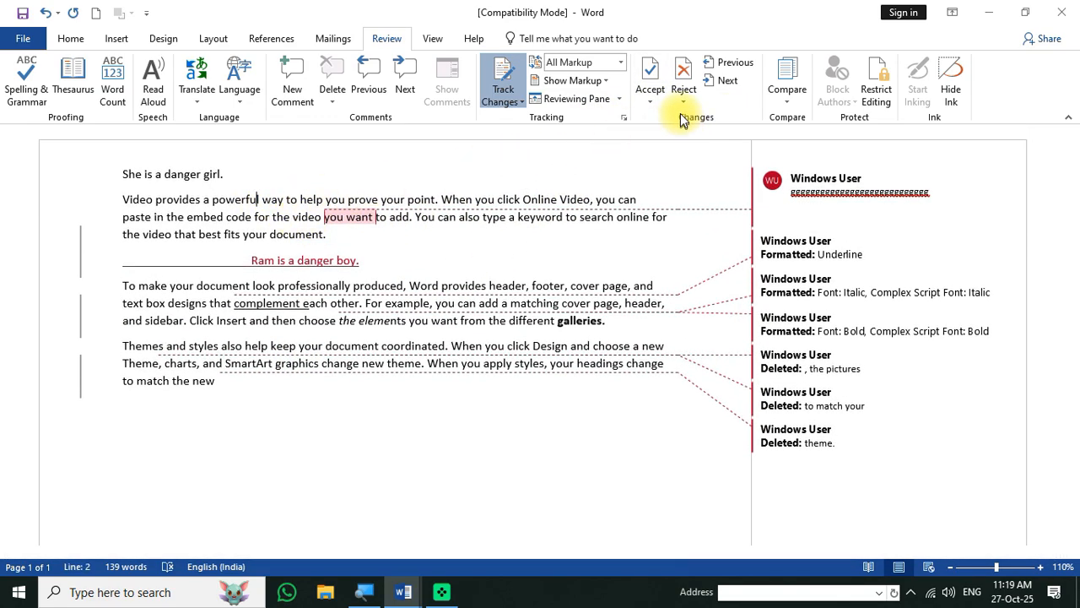
left_click(722, 82)
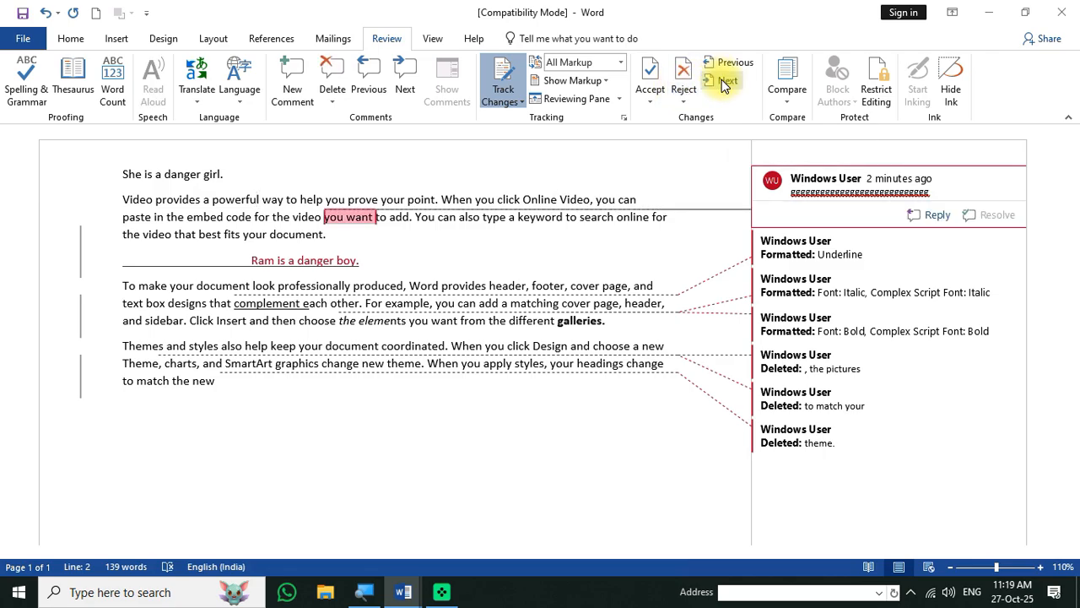
left_click(723, 82)
left_click(722, 82)
left_click(723, 84)
left_click(723, 85)
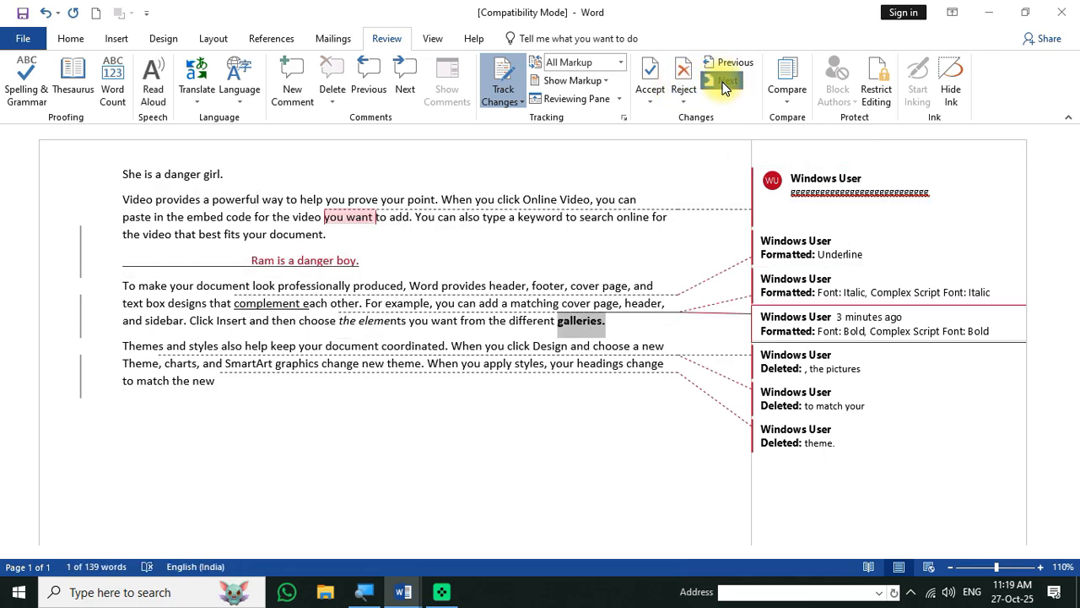
left_click(724, 88)
left_click(729, 66)
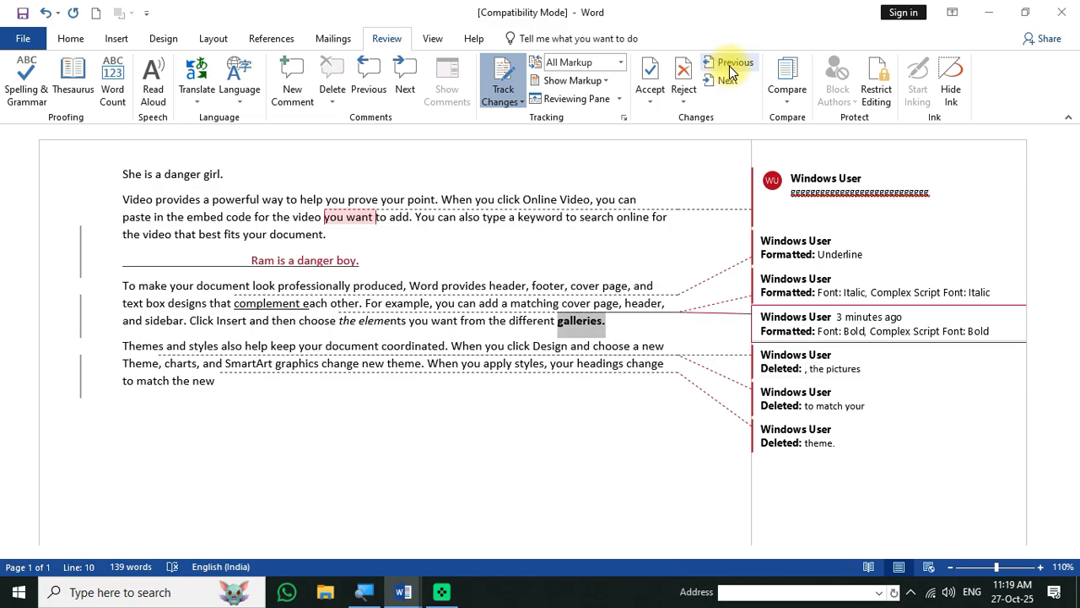
left_click(729, 65)
left_click(729, 65)
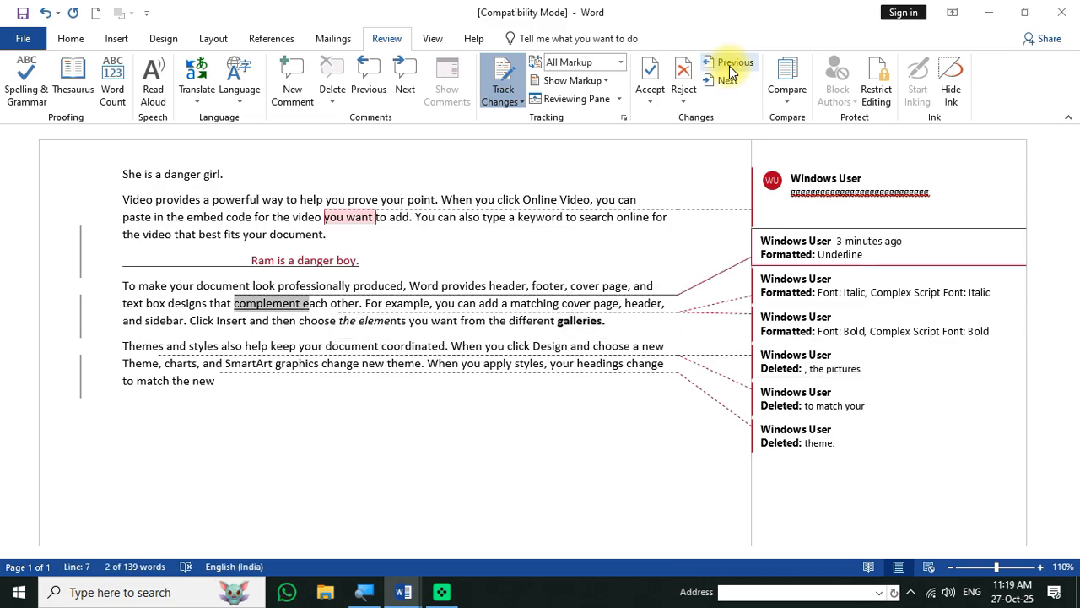
left_click(729, 65)
left_click(729, 66)
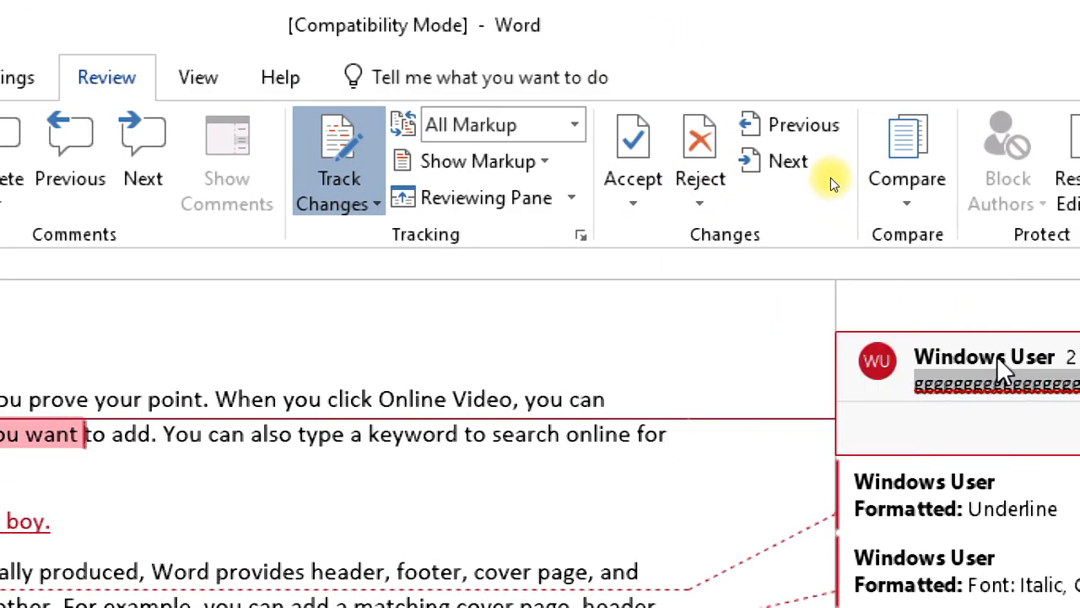
- Reject the 'you want' comment, accept the inserted line and 'complement' formatting, then accept all remaining changes
left_click(702, 141)
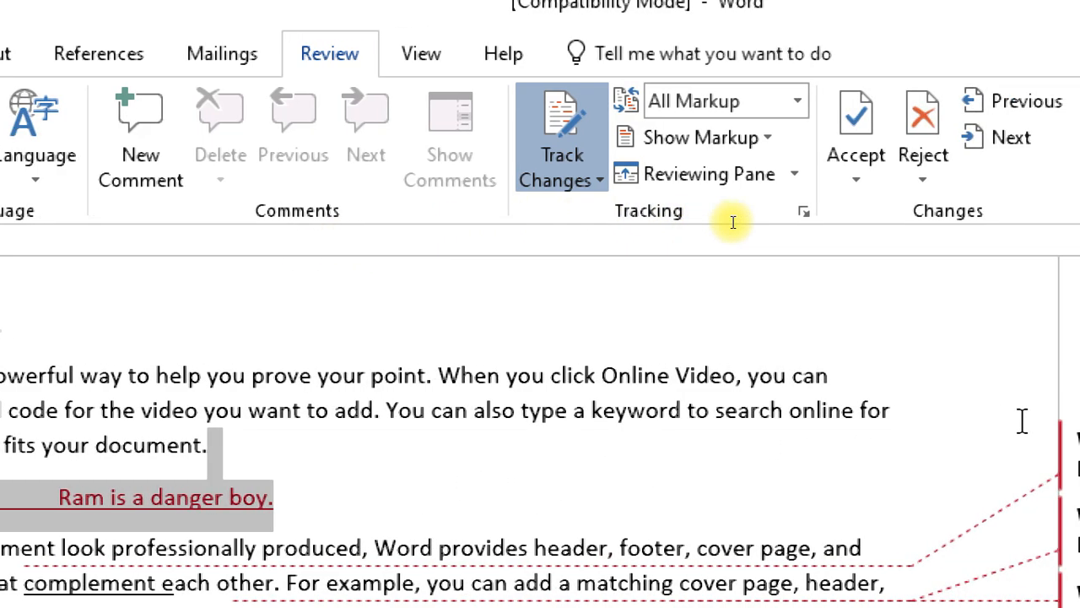
left_click(853, 123)
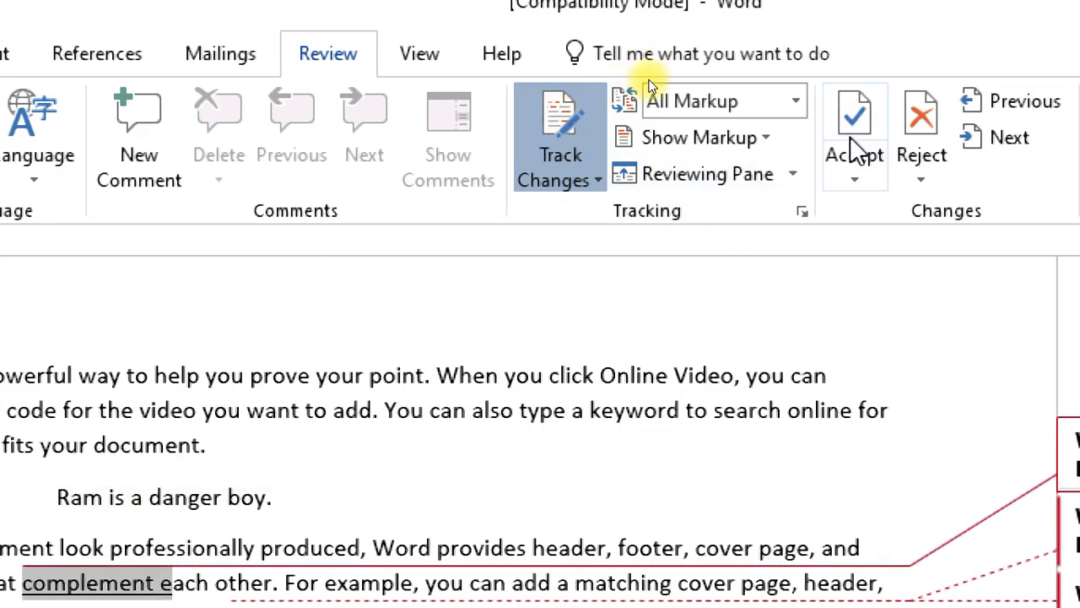
left_click(857, 124)
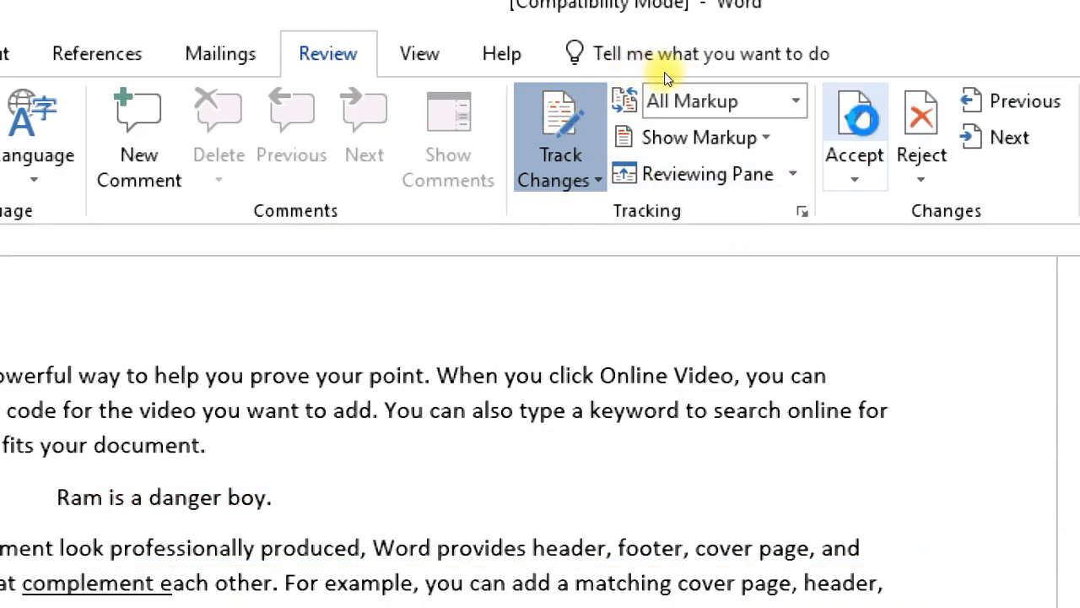
left_click(854, 118)
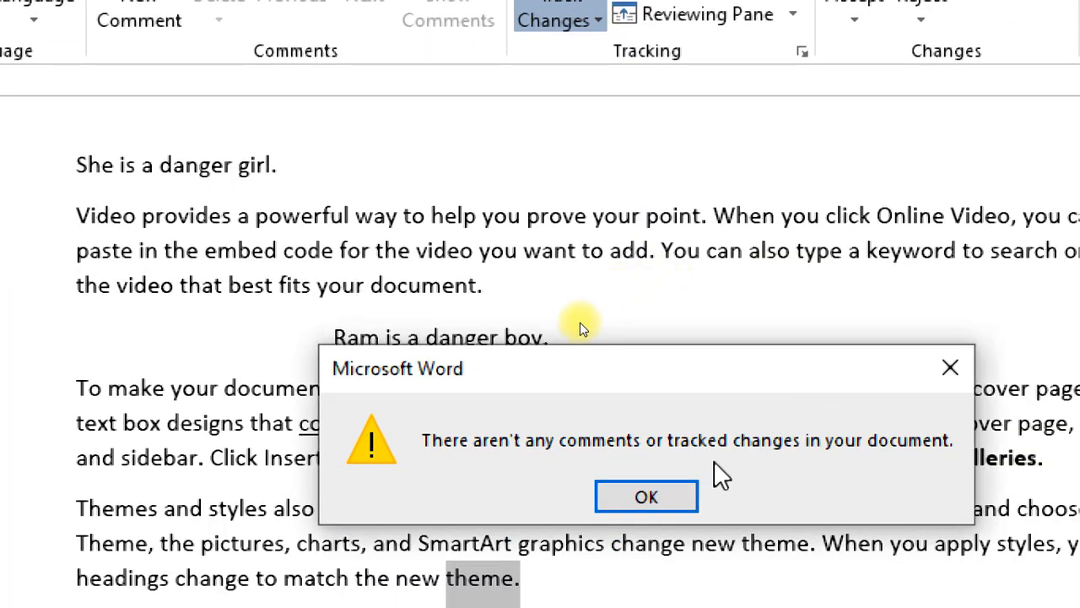
left_click(645, 553)
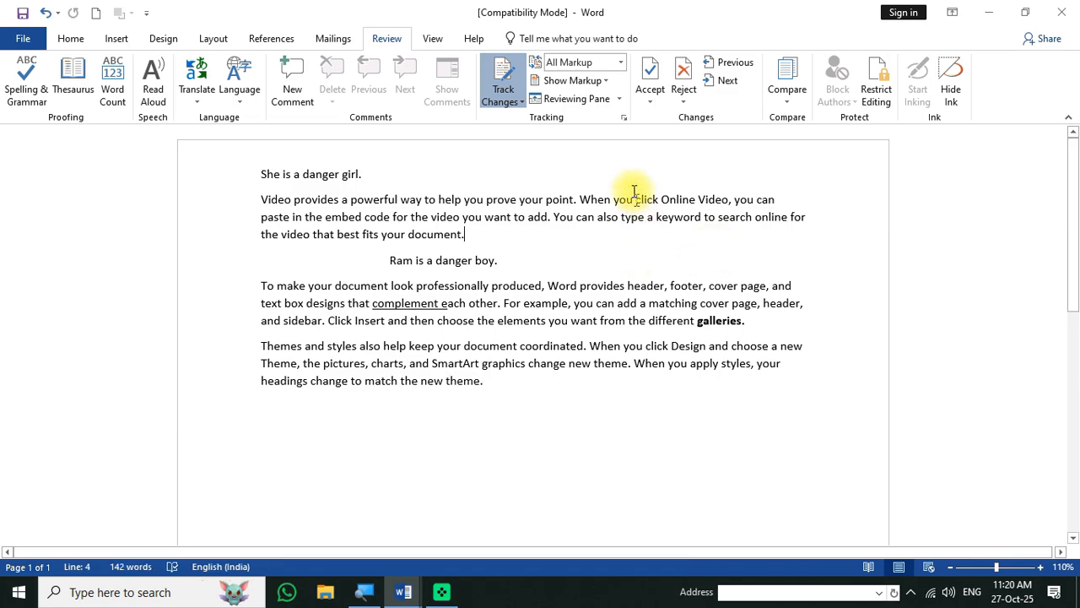
- Turn Track Changes off, opening and dismissing the Compare menu without choosing anything
left_click(505, 76)
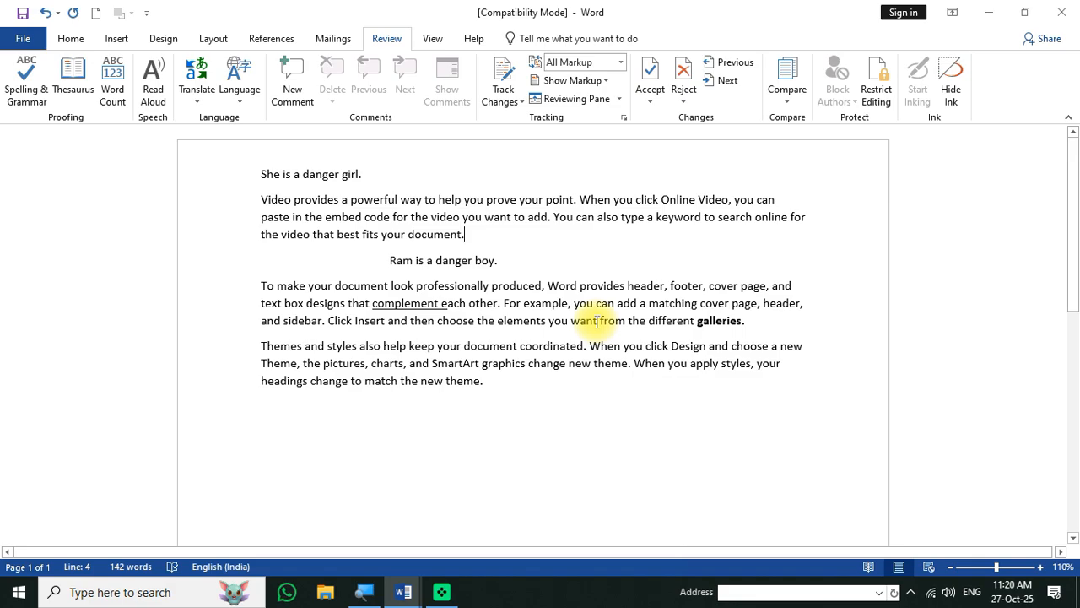
left_click(781, 102)
left_click(675, 287)
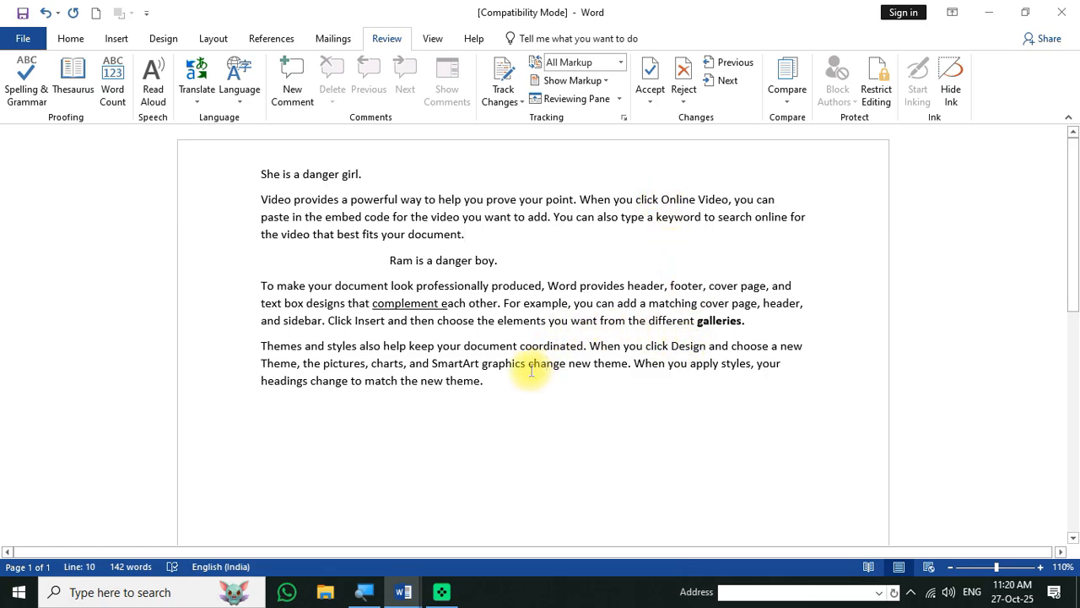
- Save the document as b1 in Documents, accepting the upgrade to the newest Word format
key("F12")
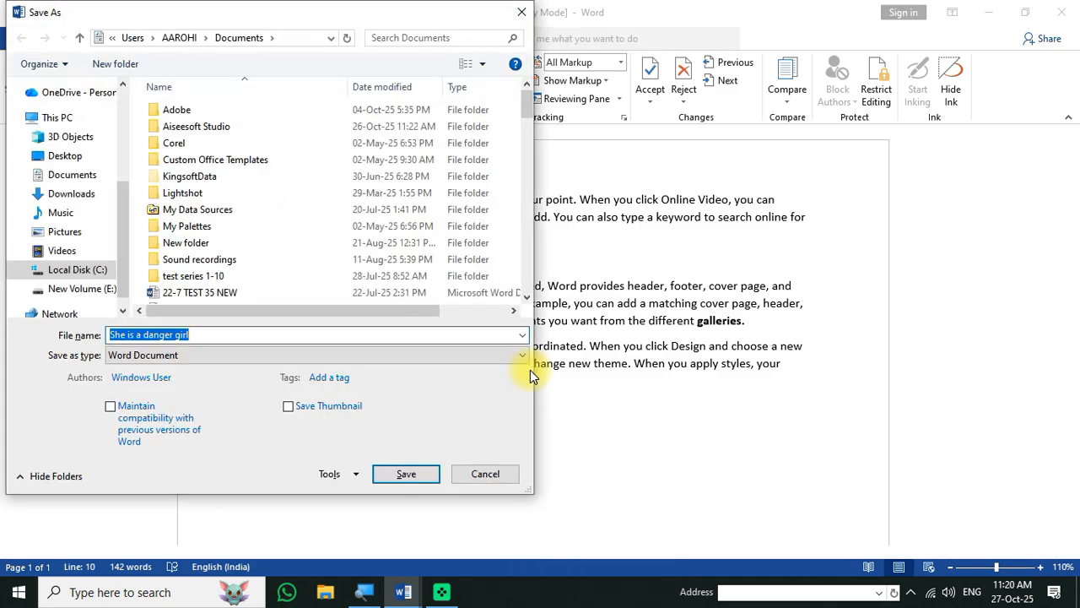
type("b1")
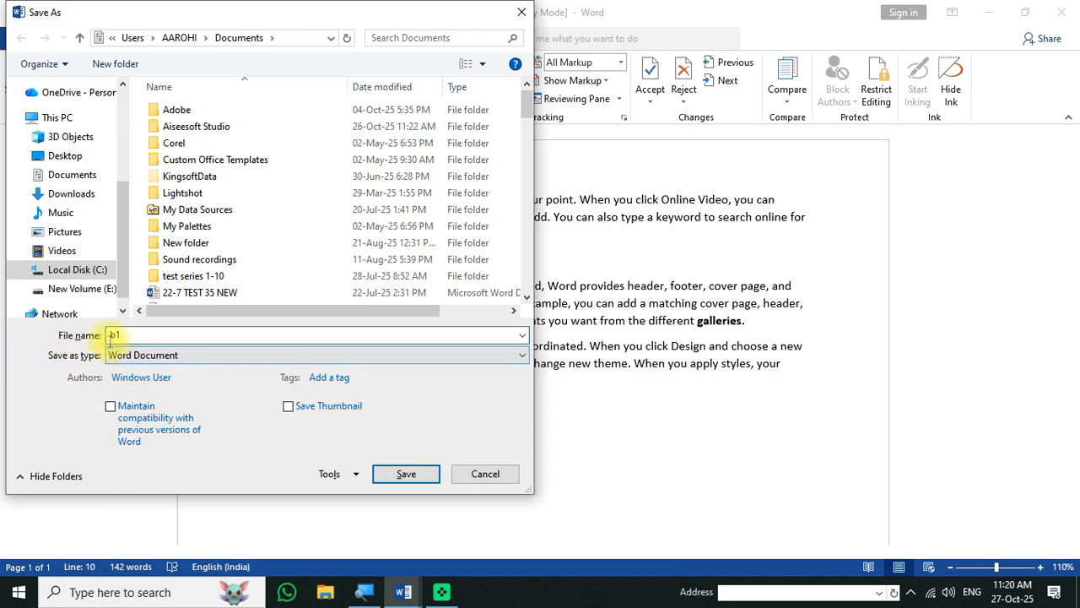
left_click(184, 337)
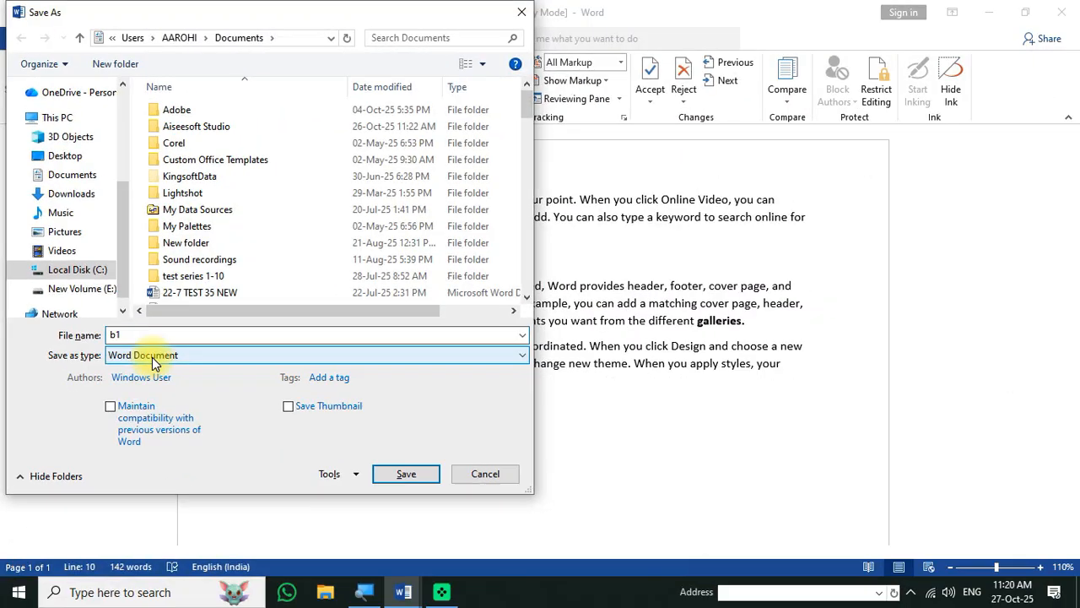
left_click(405, 474)
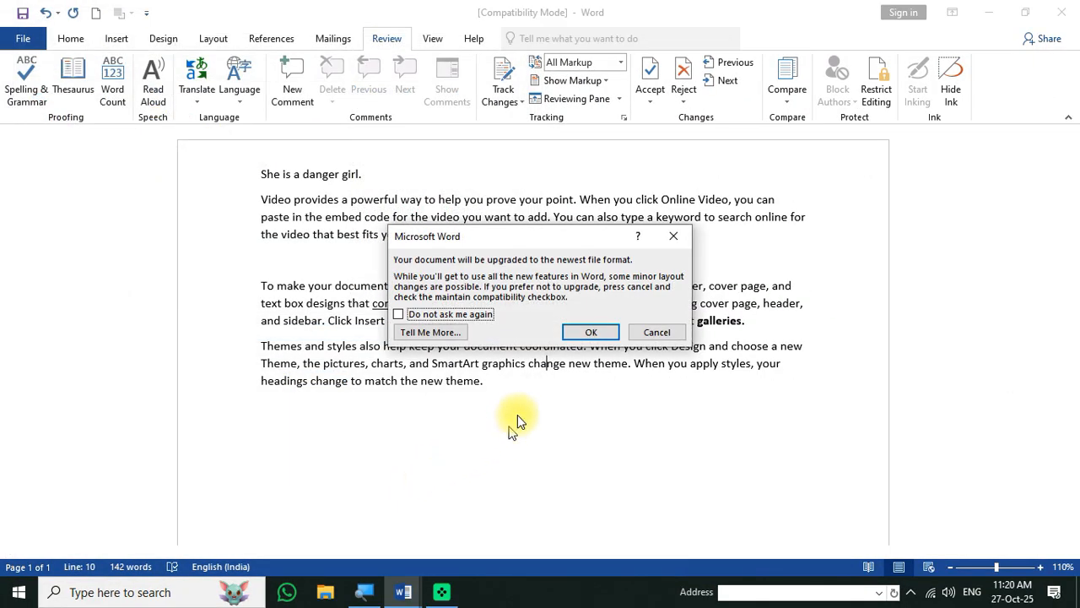
left_click(582, 335)
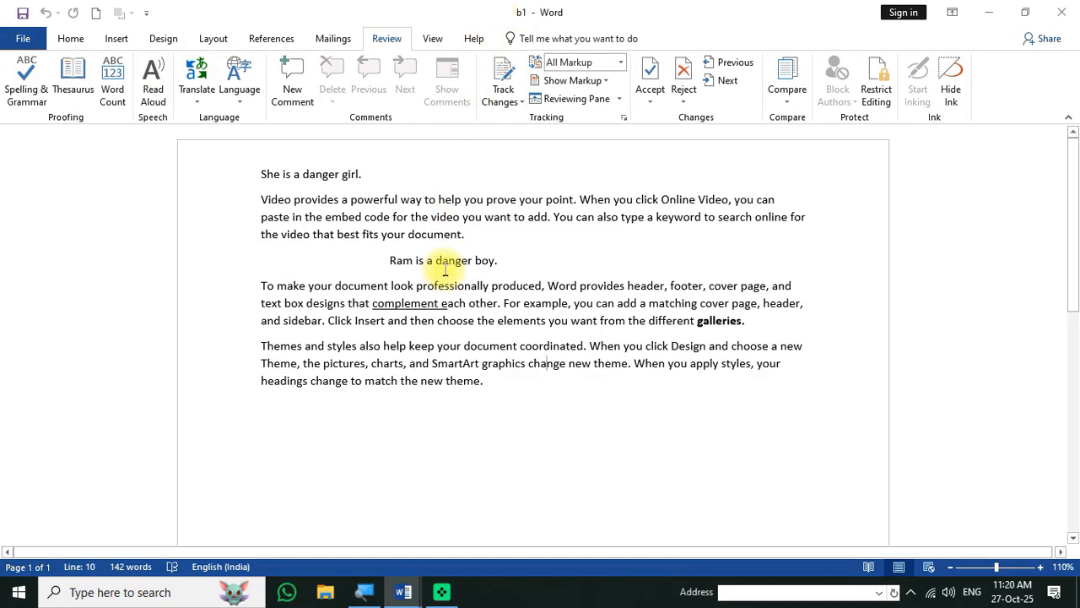
- Delete the leading S of the first sentence and trim the ends of 'danger' and 'girl'
left_click(272, 174)
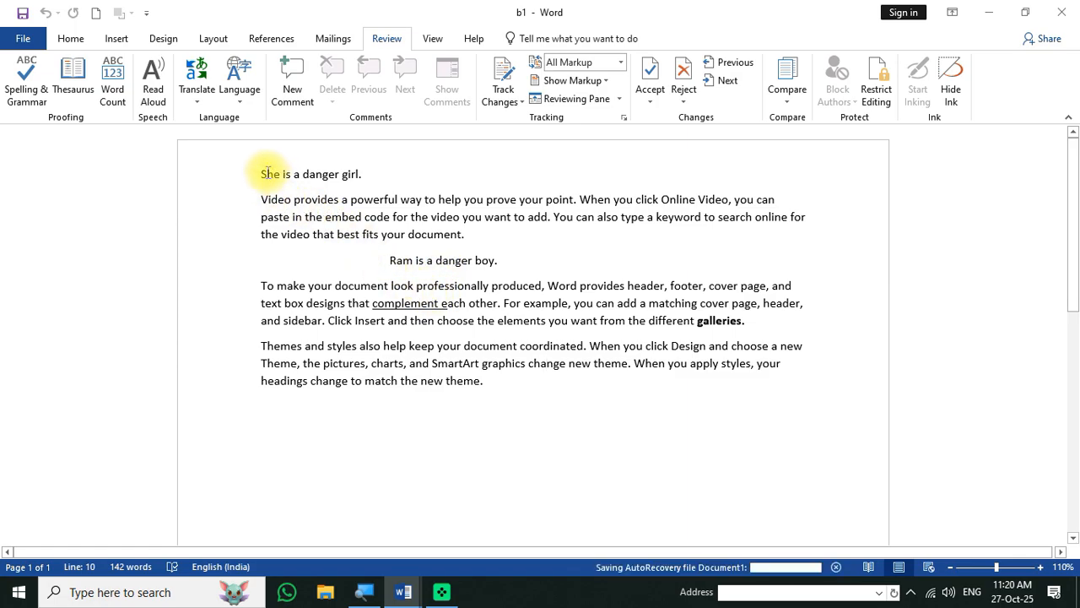
key("Delete")
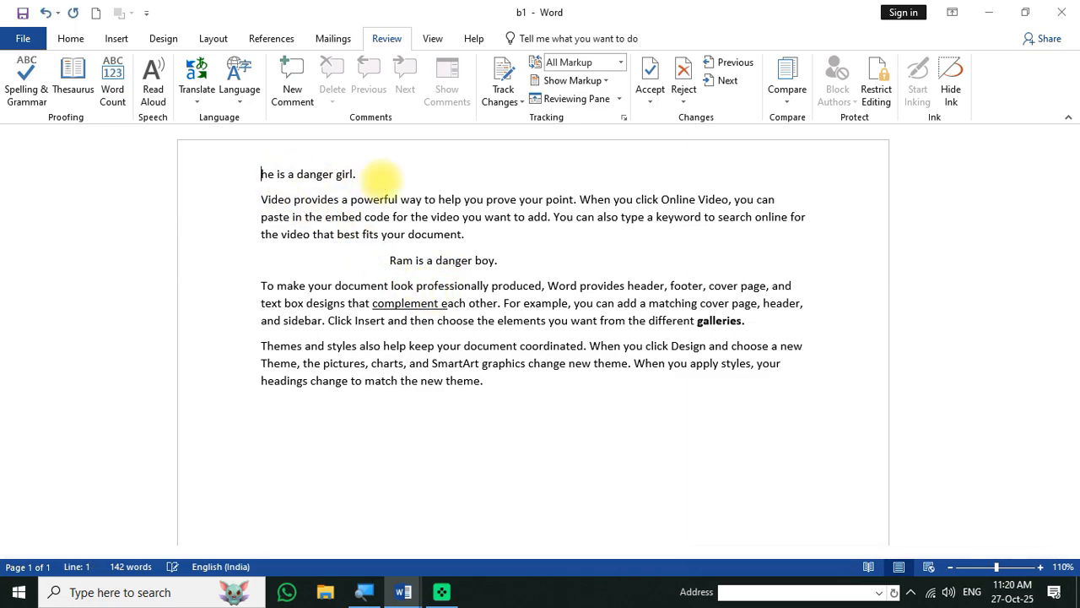
left_click(334, 174)
key("BackSpace")
key("BackSpace")
key("BackSpace")
key("BackSpace")
key("BackSpace")
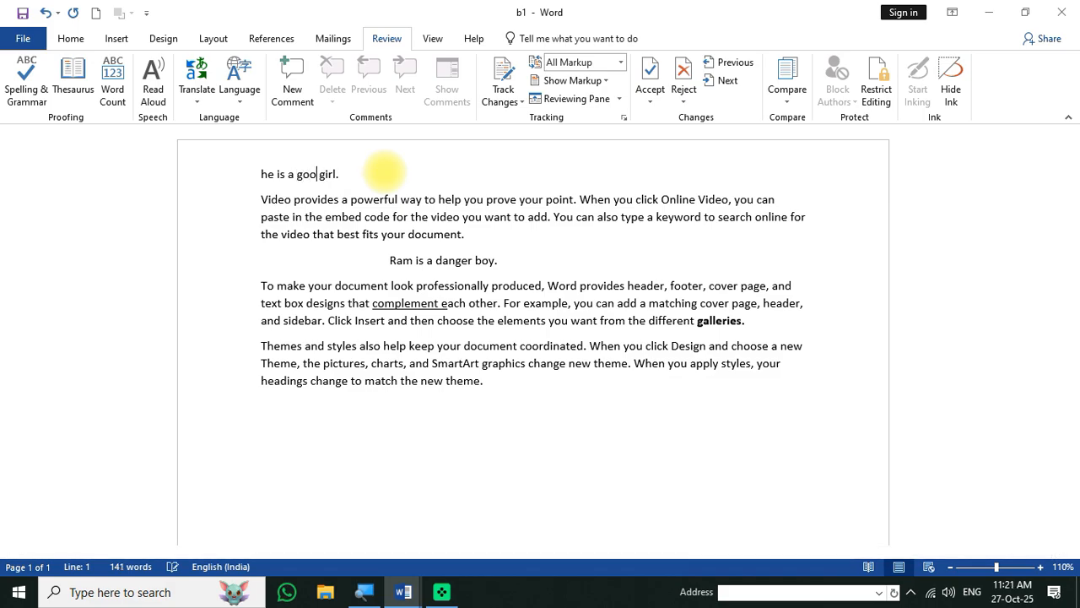
key("Right")
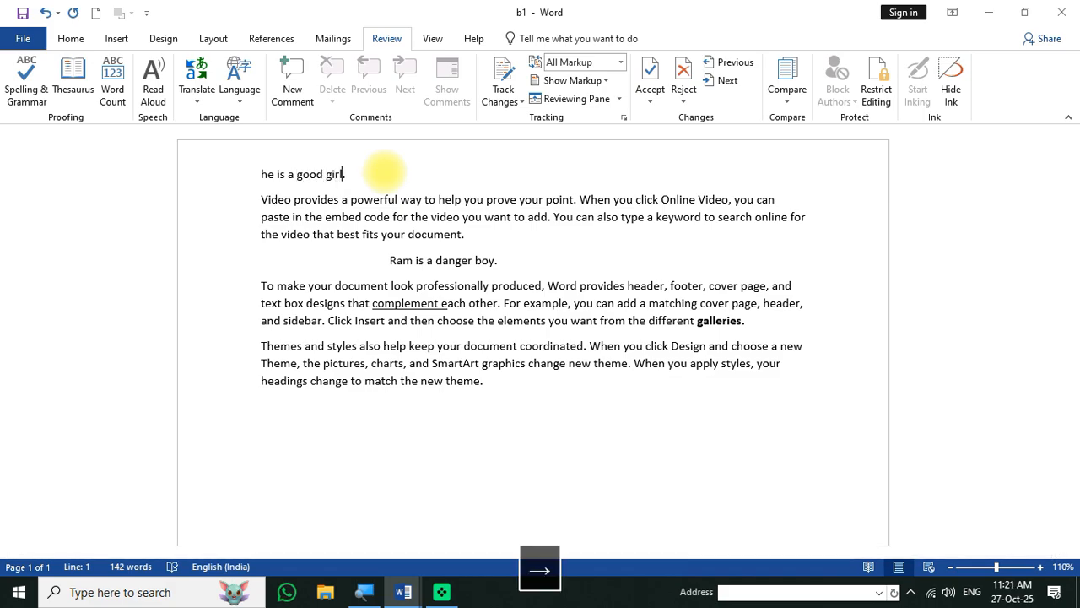
key("BackSpace")
key("BackSpace")
key("BackSpace")
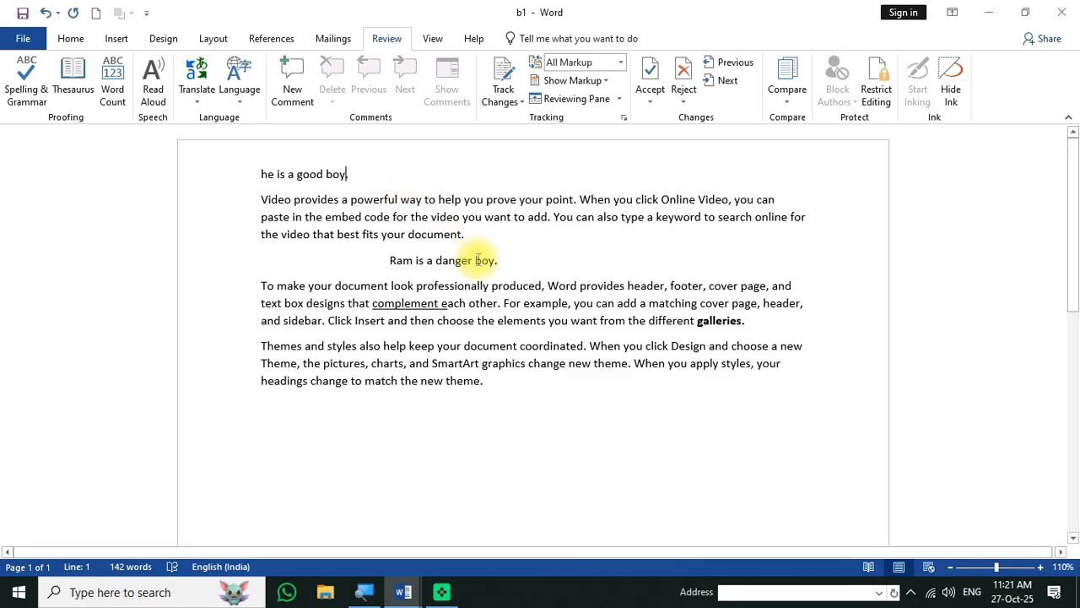
key("BackSpace")
key("BackSpace")
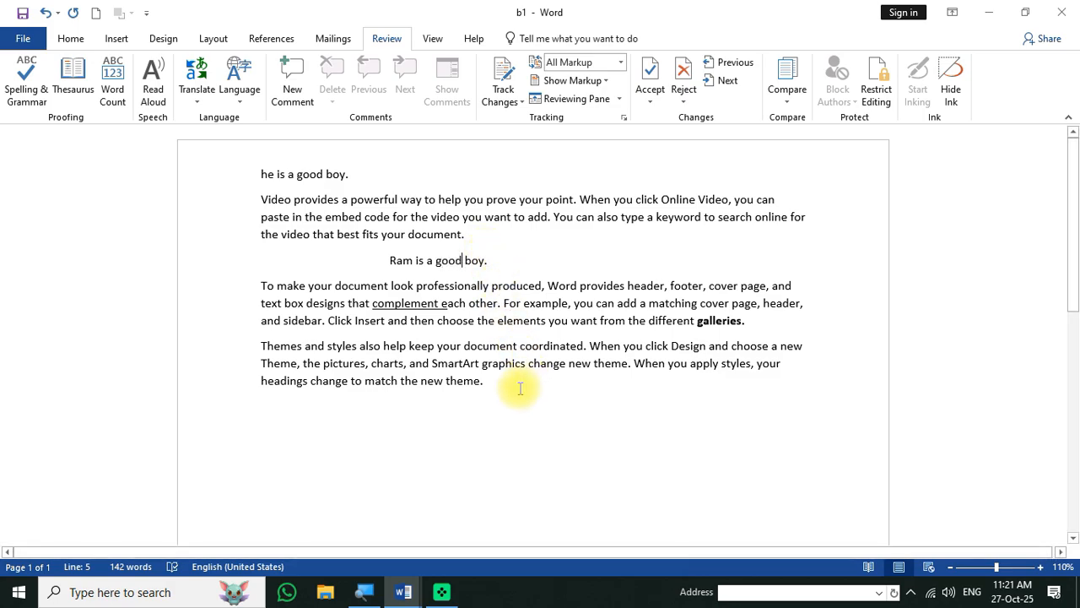
- Add a new line 'shyam go to' directly beneath 'Ram is a good boy.'
left_click(530, 363)
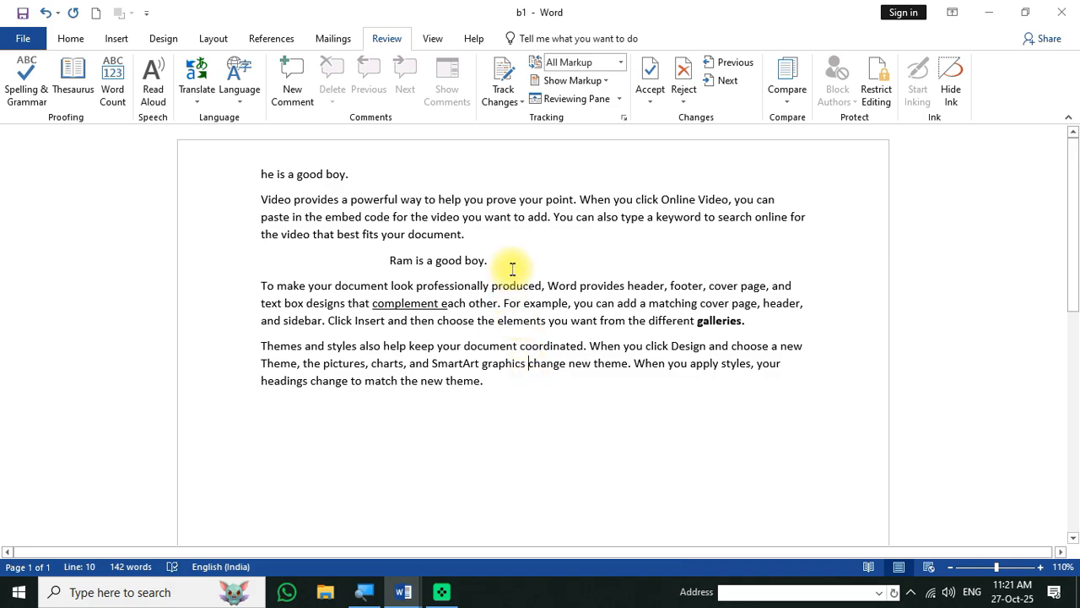
key("Return")
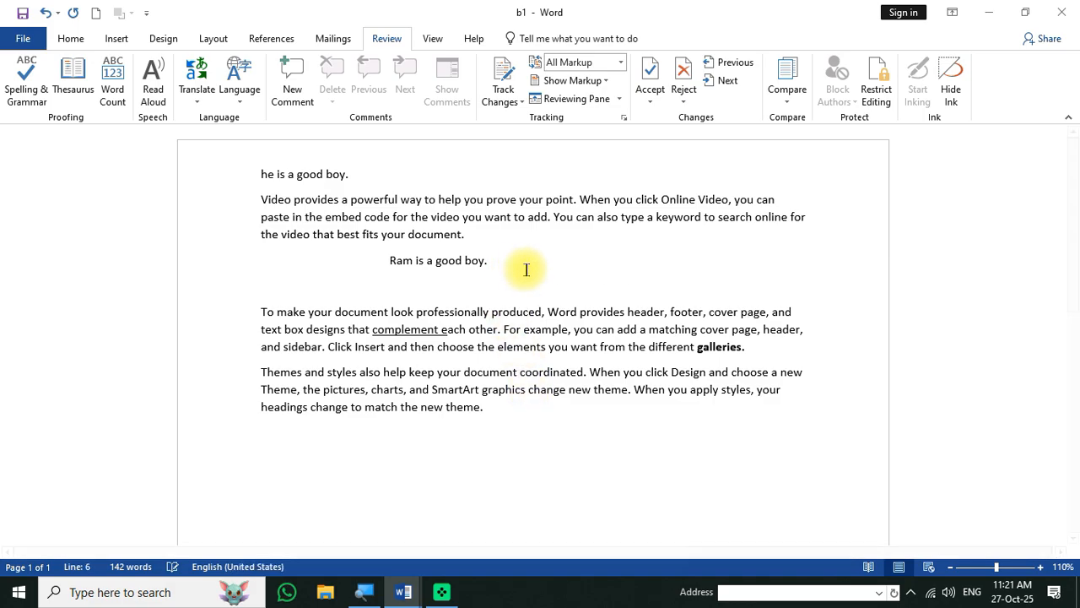
type("shya")
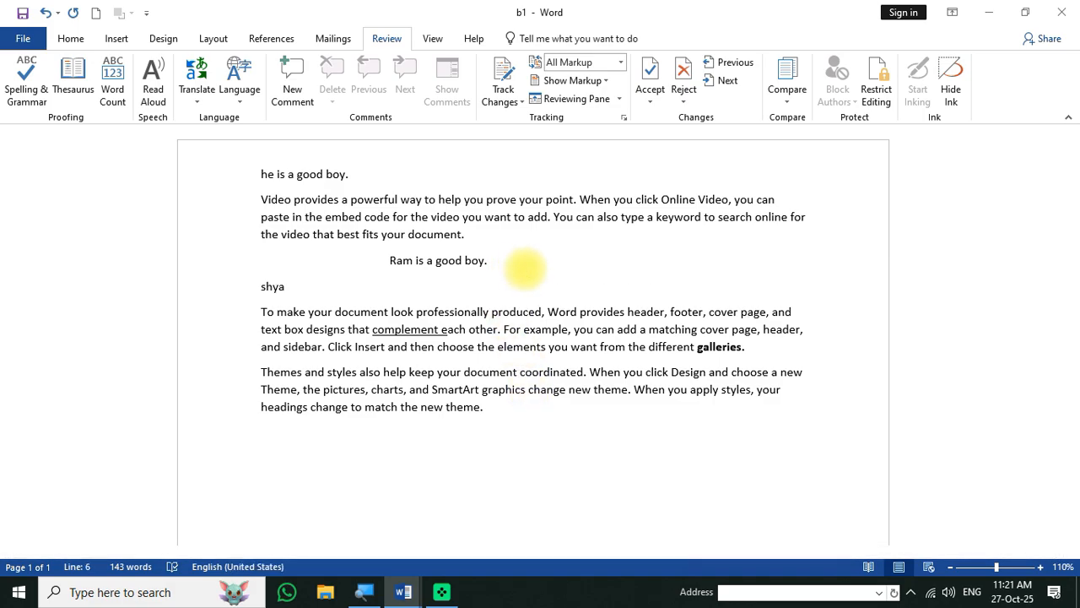
type("m go to home.")
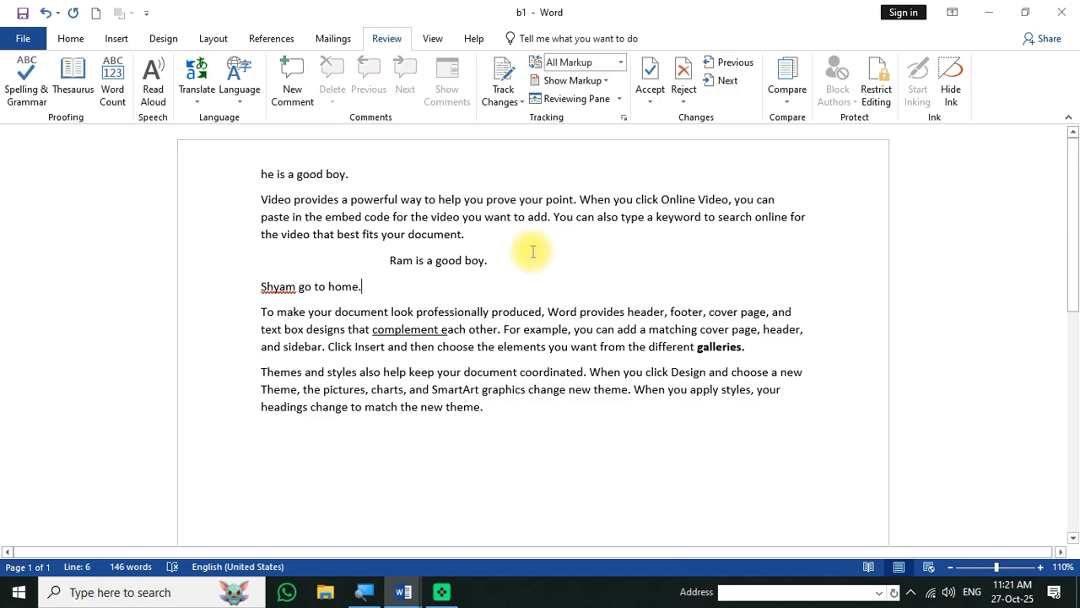
left_click(598, 261)
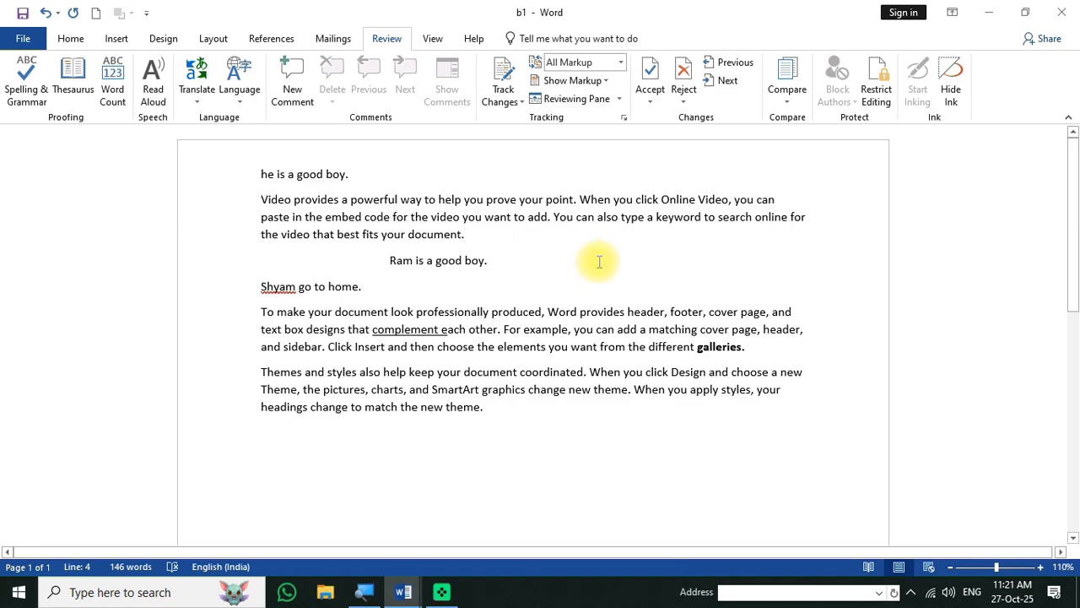
key("F12")
- Save this edited copy under the file name b2
type("b")
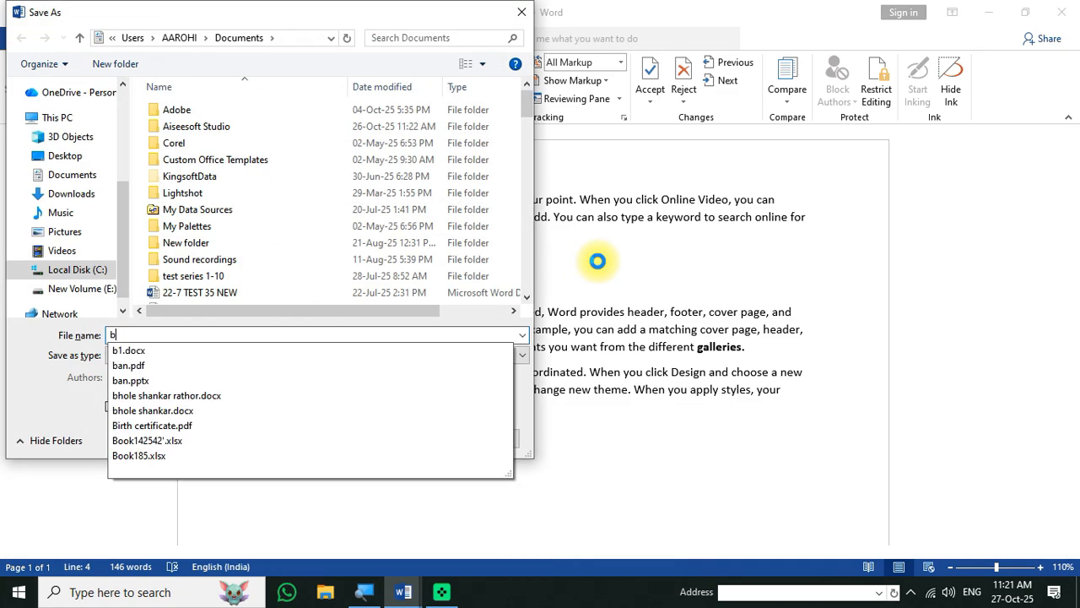
type("2")
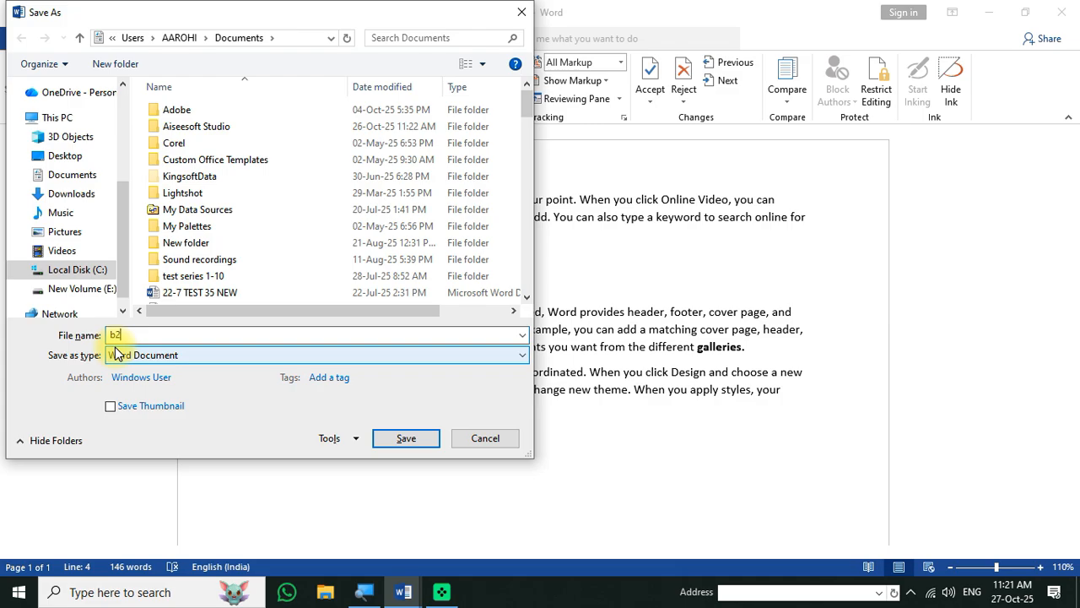
left_click(406, 438)
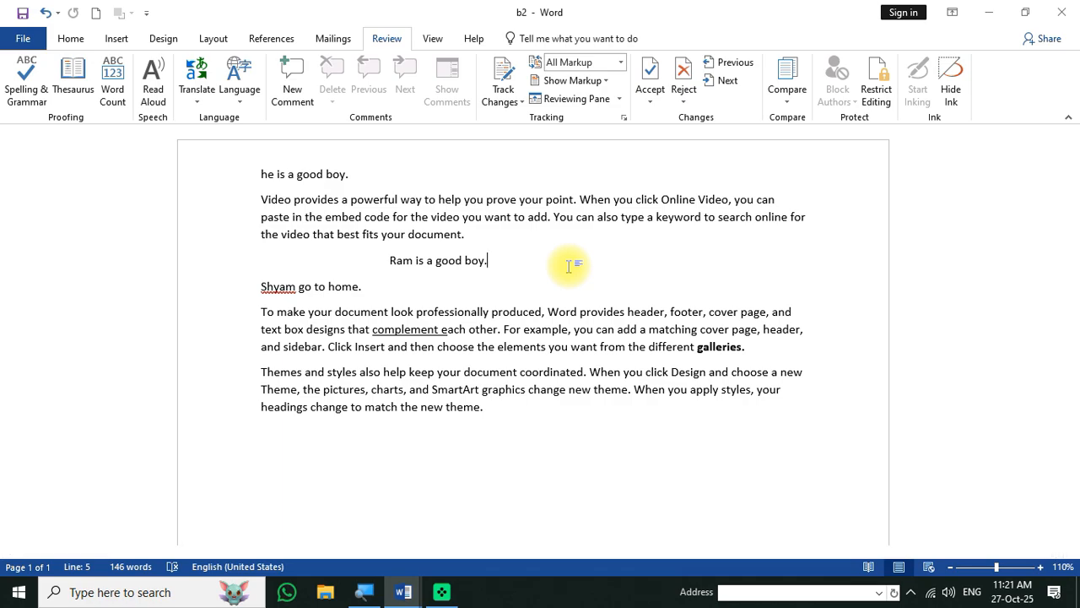
- Combine documents with b1.docx as the original and b2 as the revised document
left_click(791, 103)
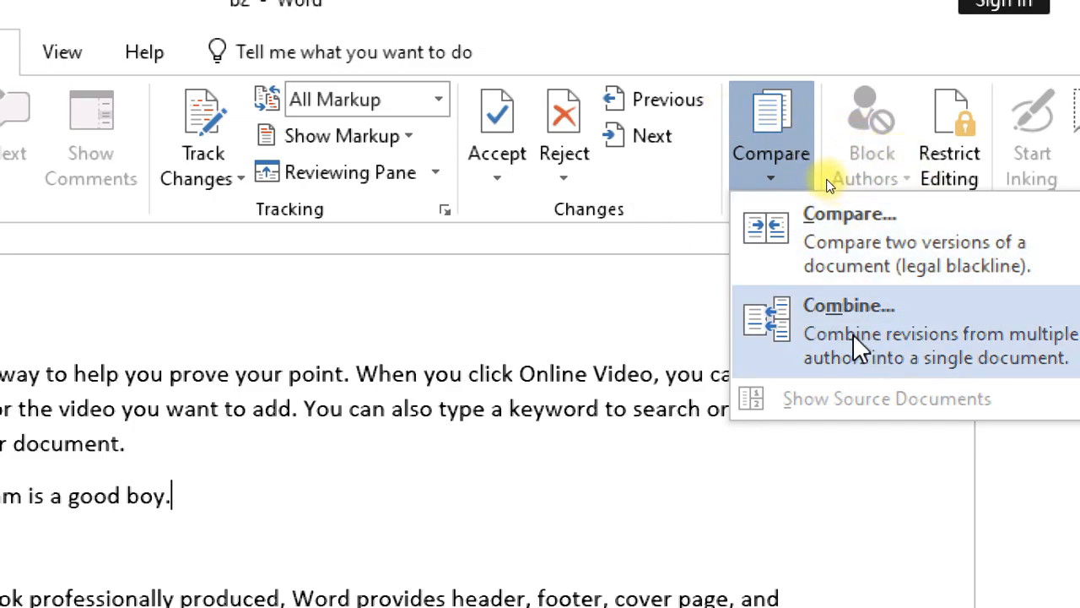
left_click(846, 331)
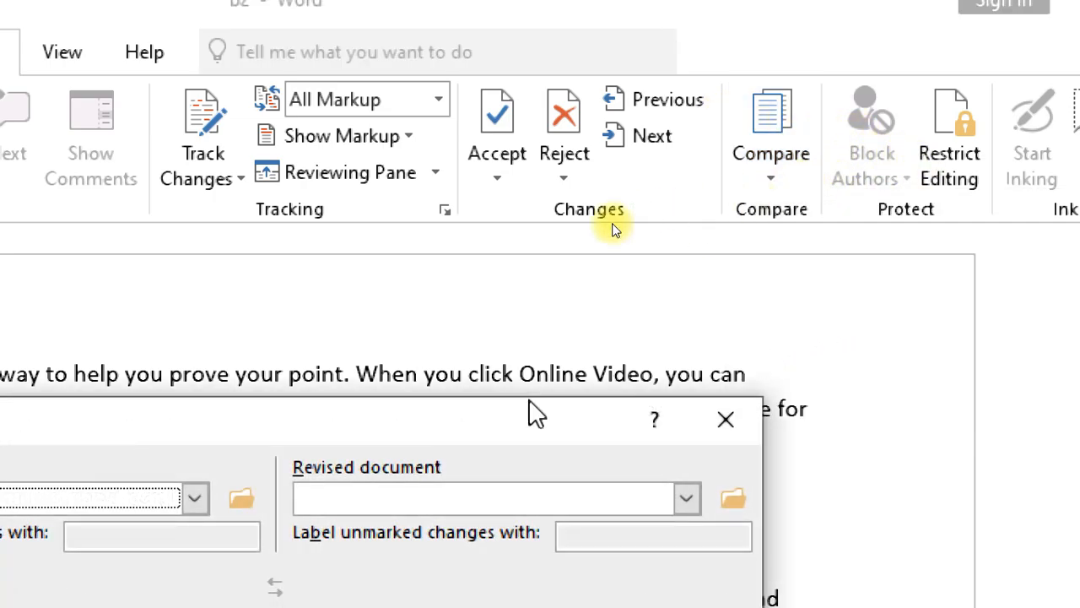
left_click_drag(261, 422, 489, 188)
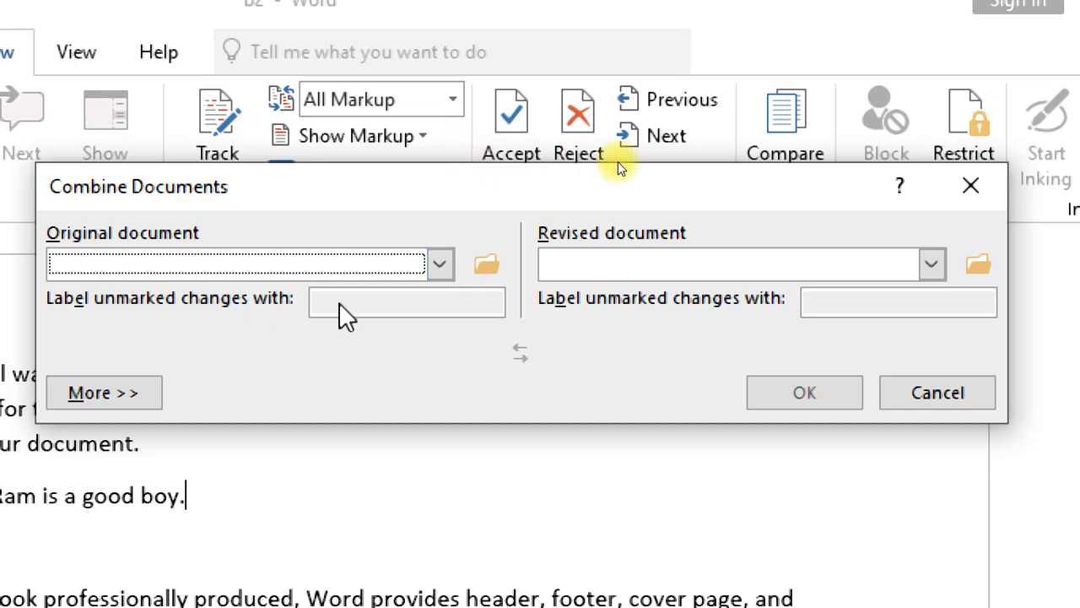
left_click(230, 268)
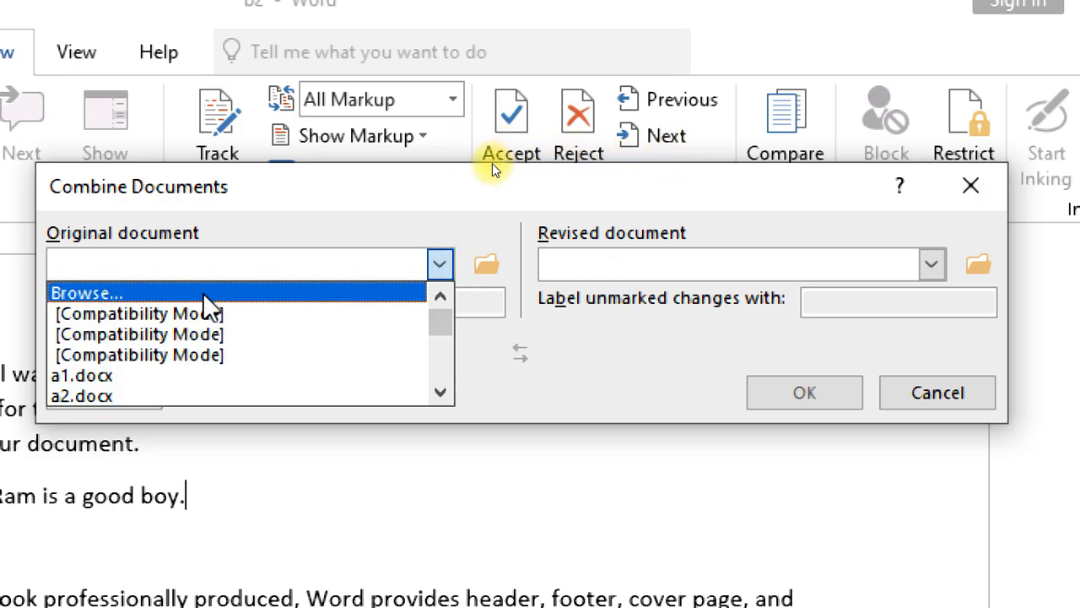
scroll(203, 397, "down", 2)
scroll(198, 397, "down", 6)
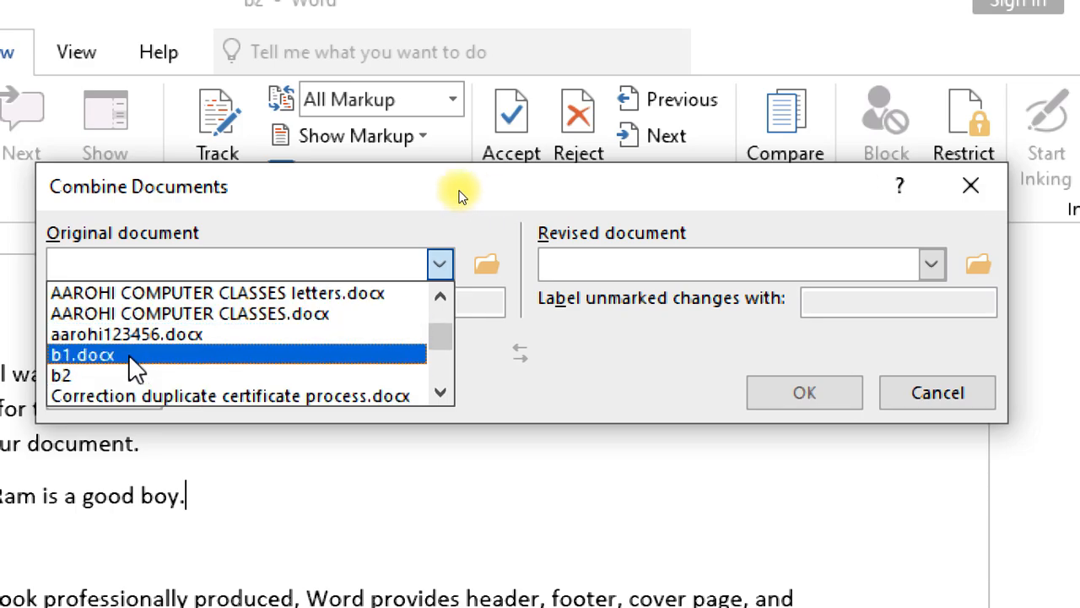
left_click(197, 355)
left_click(743, 266)
scroll(614, 382, "down", 7)
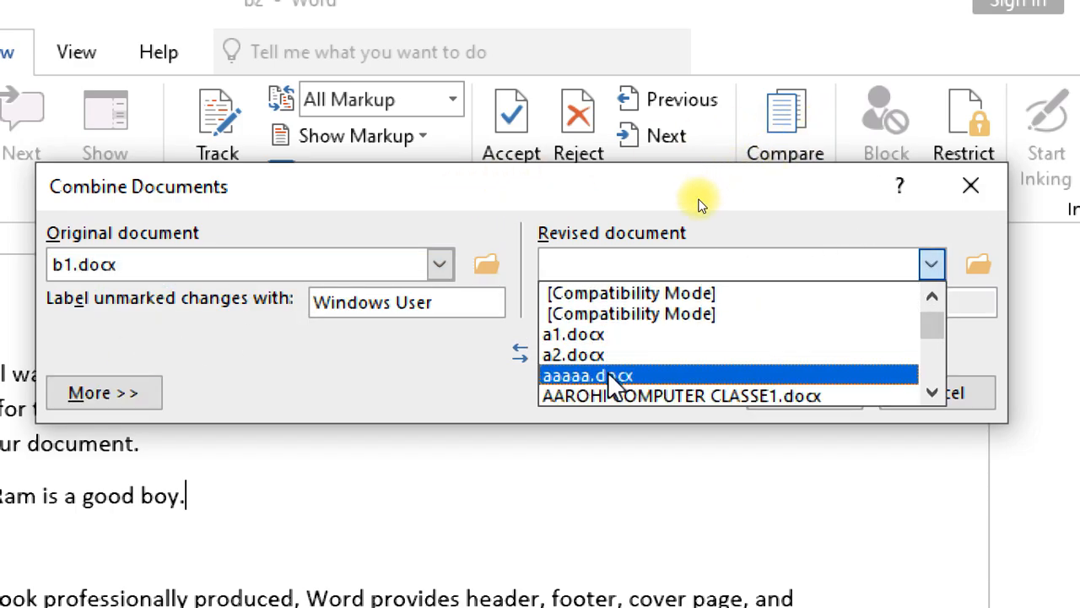
left_click(581, 395)
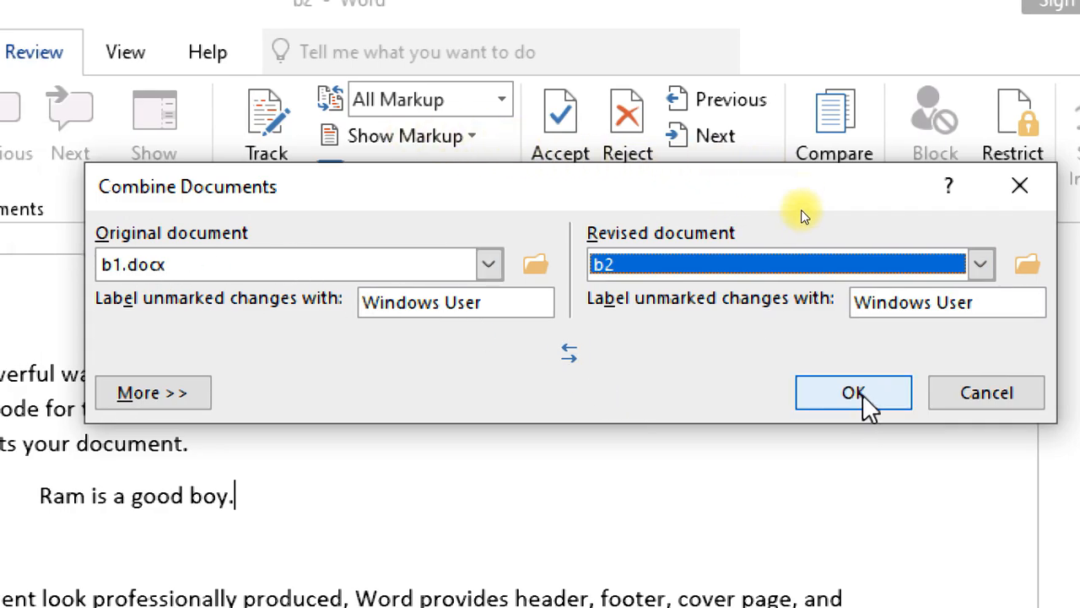
left_click(804, 403)
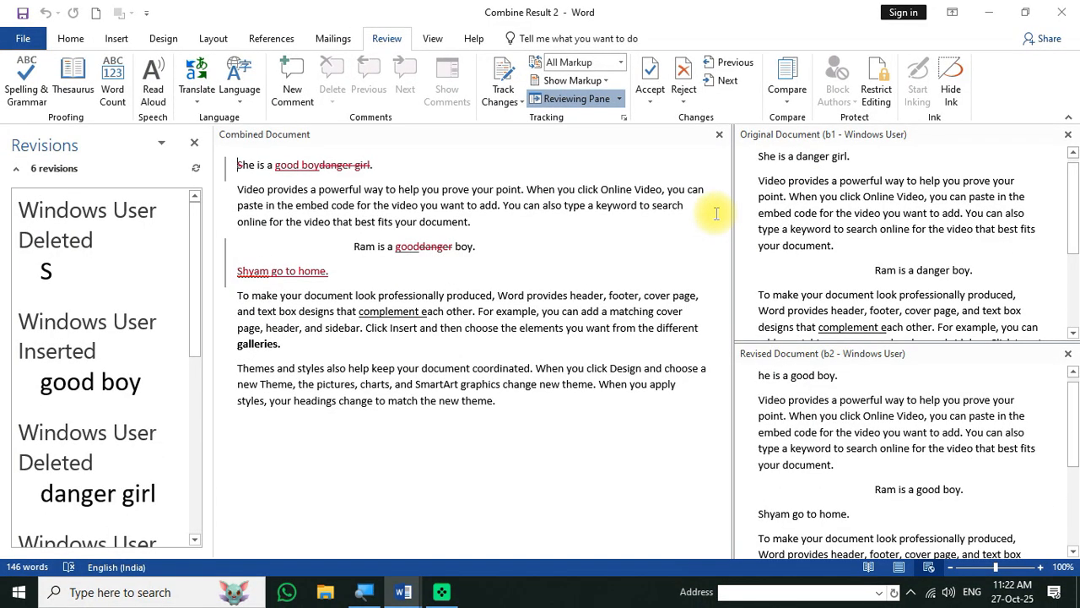
- Adjust the panes of Combine Result 2 around the original b1 source text
left_click(888, 236)
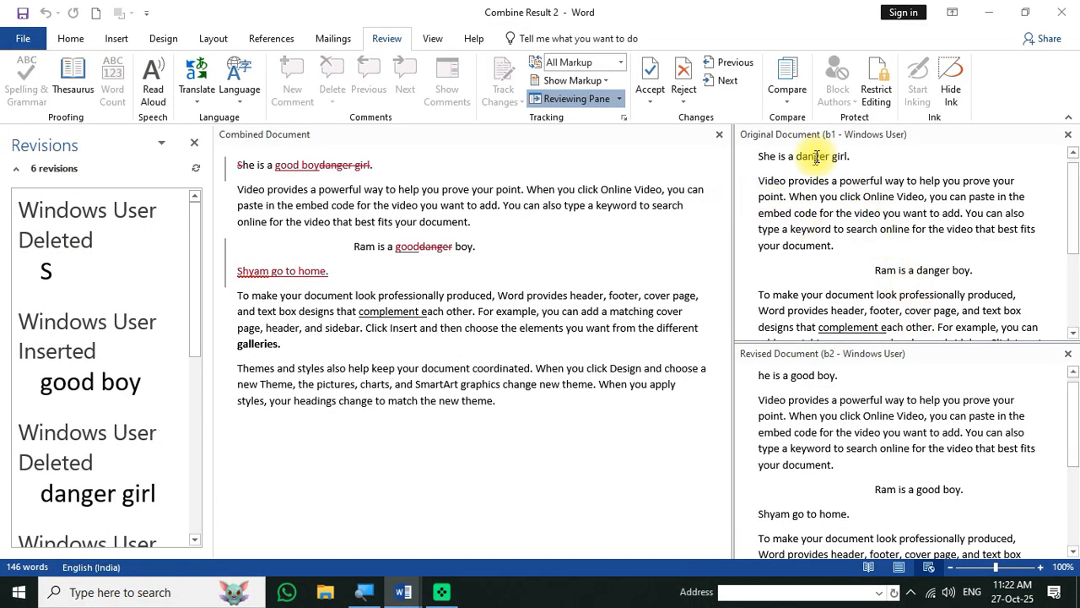
key("ctrl+2")
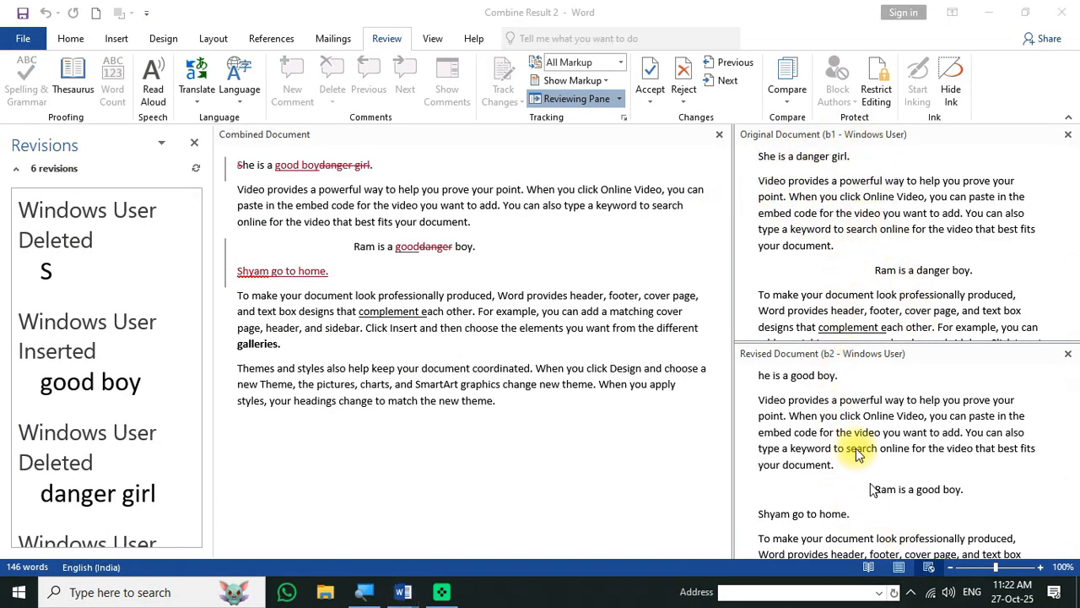
left_click_drag(757, 272, 792, 265)
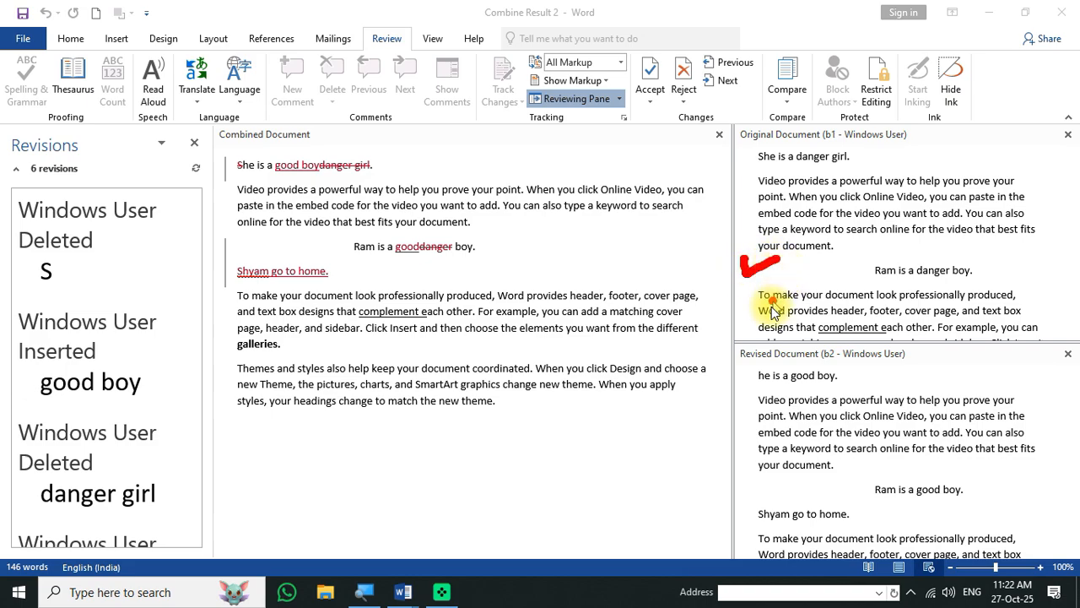
left_click_drag(738, 404, 760, 382)
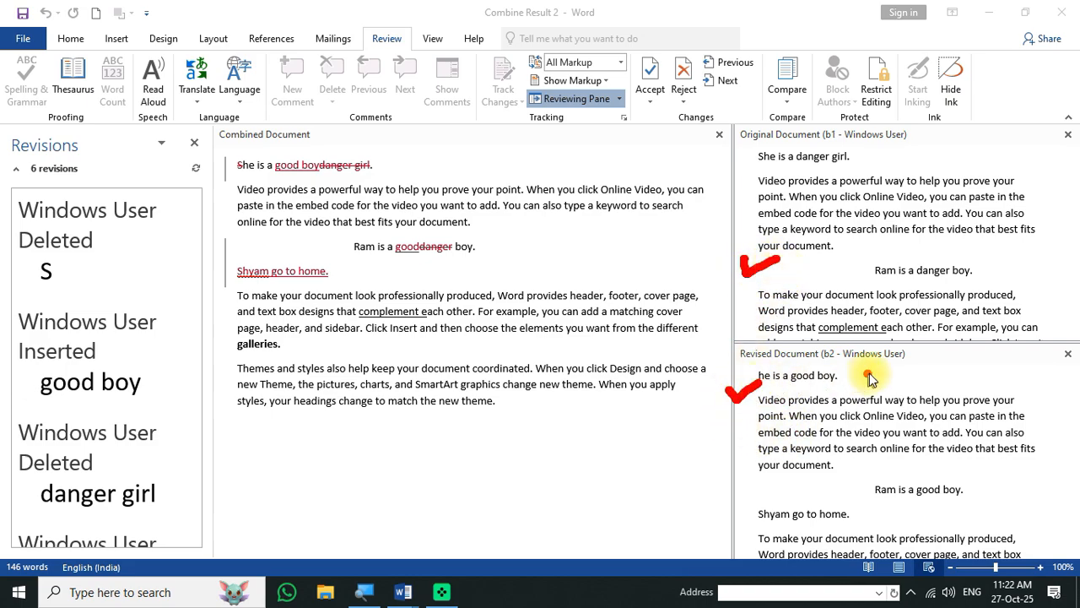
left_click_drag(836, 369, 915, 369)
left_click_drag(823, 145, 870, 144)
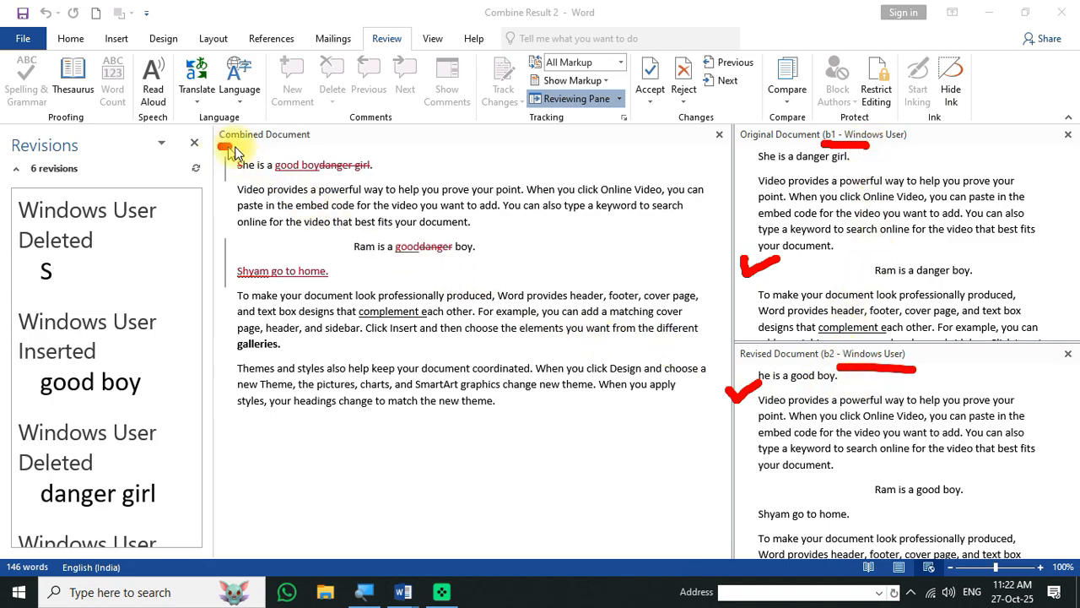
left_click_drag(234, 151, 324, 150)
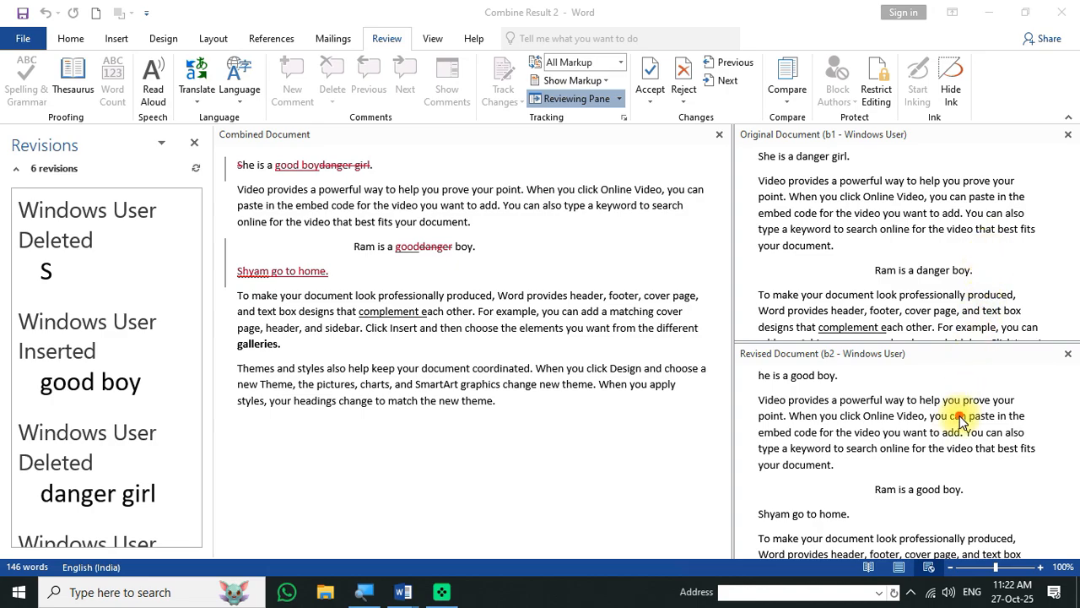
- Scroll through the original b1 pane and the combined document to review the revisions
left_click(906, 251)
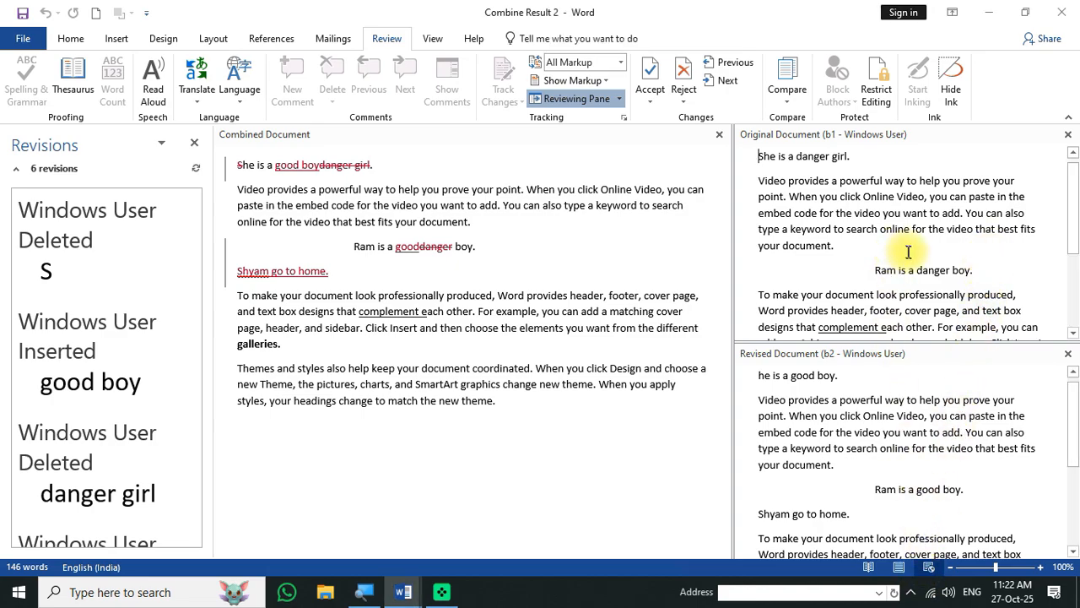
scroll(875, 469, "down", 6)
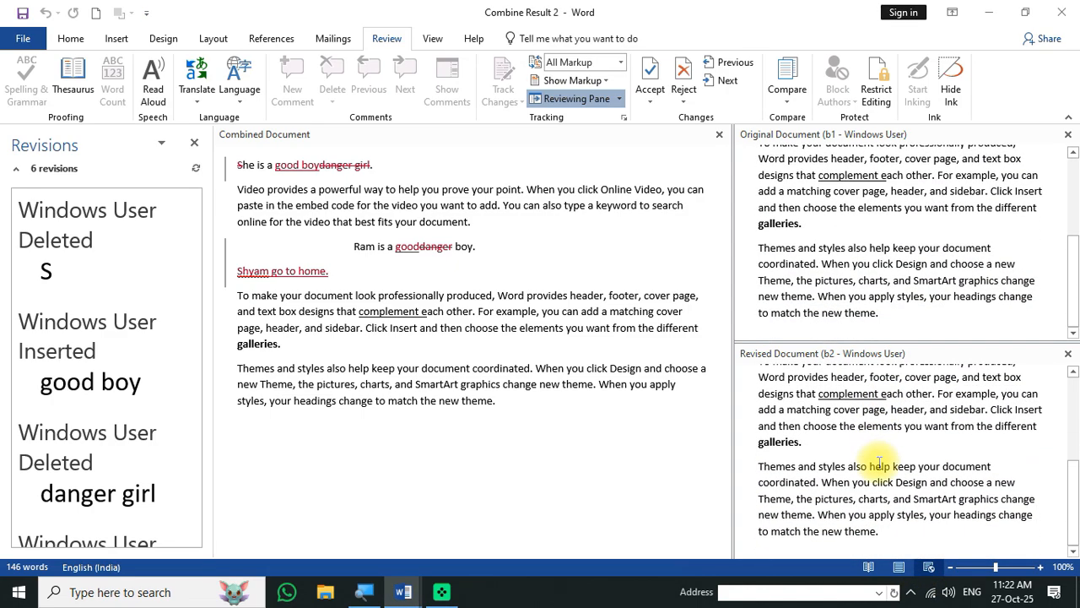
scroll(880, 463, "up", 6)
left_click(423, 277)
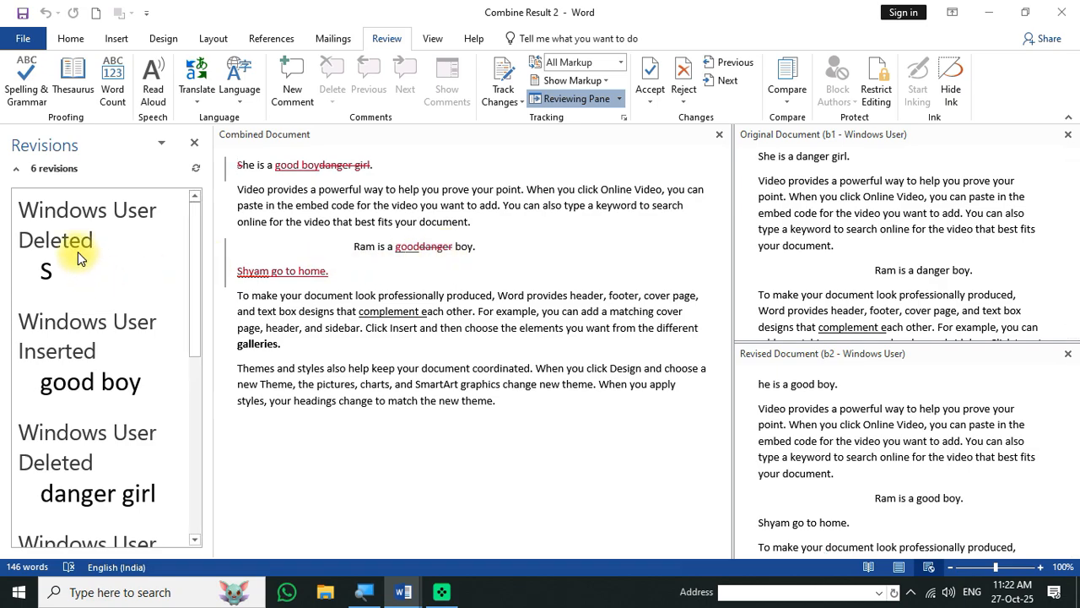
scroll(88, 416, "down", 5)
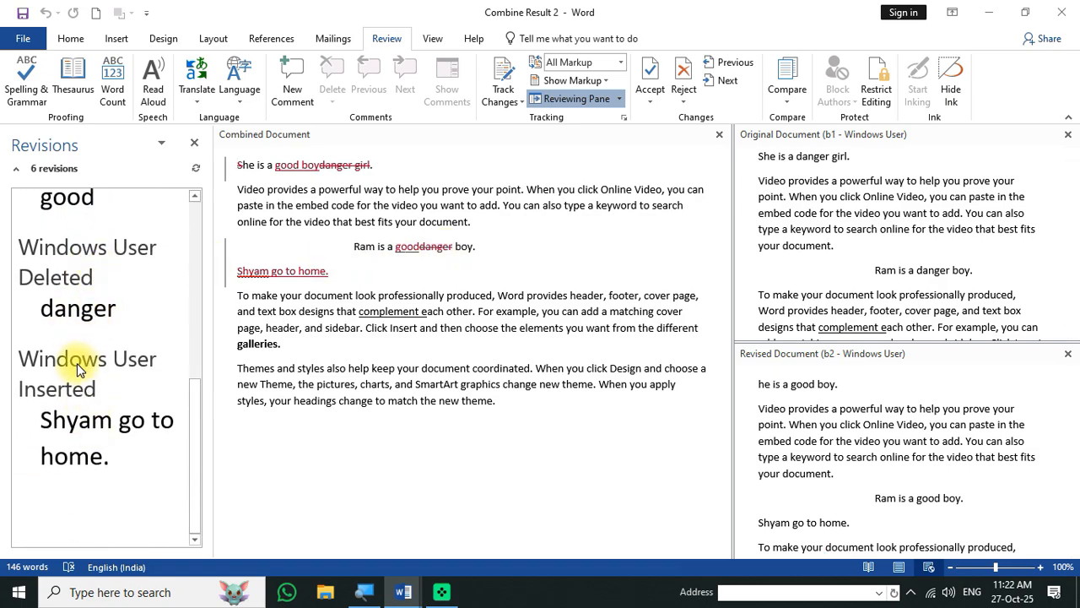
scroll(85, 434, "up", 2)
scroll(84, 337, "up", 3)
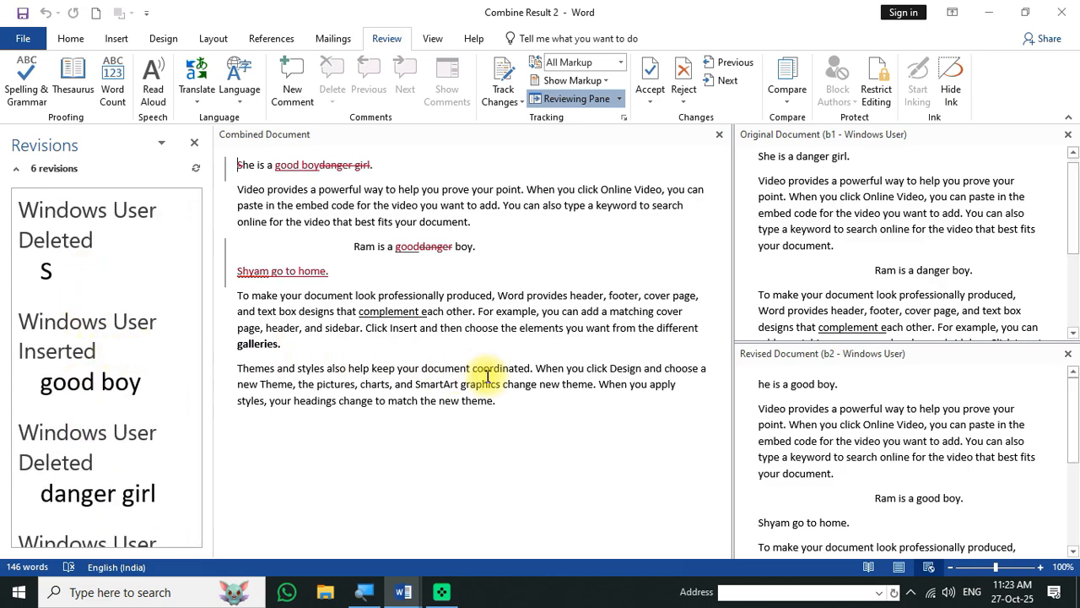
- Show both source documents beside the combined result
left_click(787, 88)
mouse_move(820, 217)
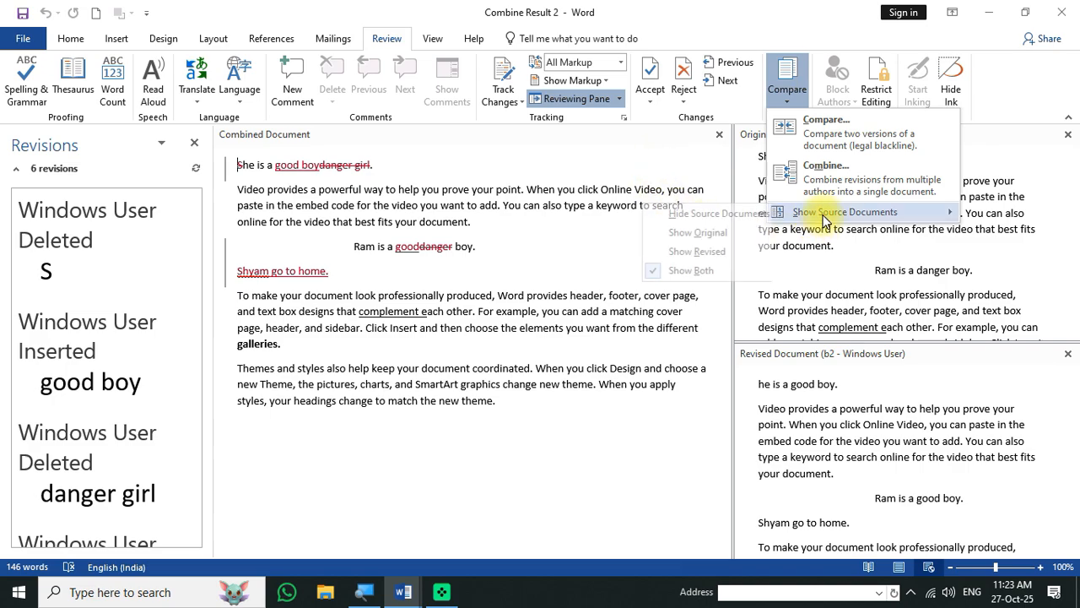
left_click(684, 271)
scroll(844, 291, "down", 1)
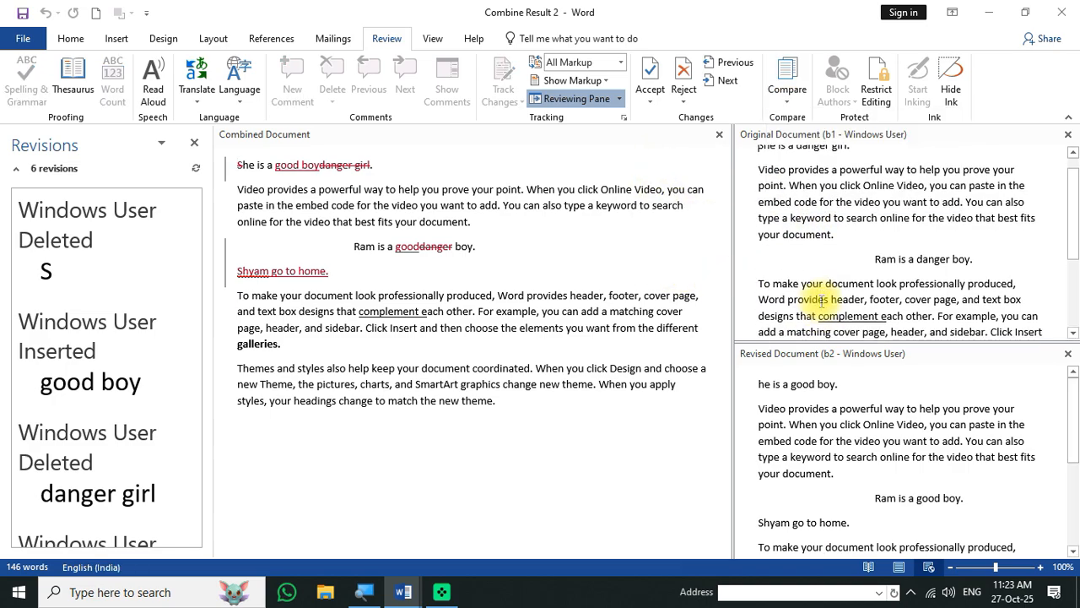
scroll(832, 410, "down", 3)
- Close Combine Result 2 without saving it
left_click(498, 308)
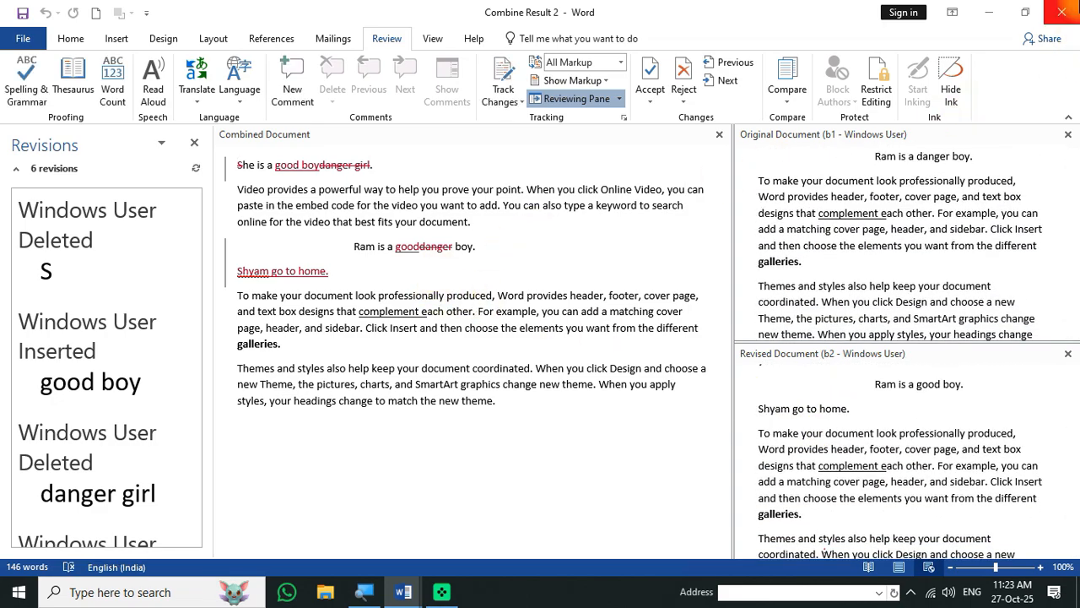
left_click(1061, 11)
left_click(543, 324)
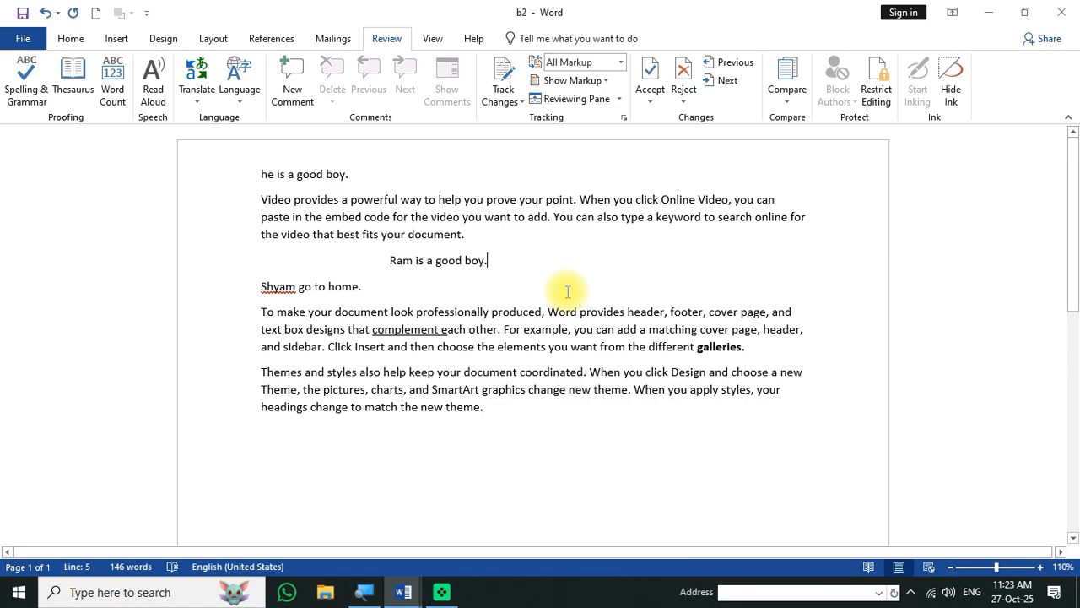
- In Restrict Editing, enable Limit formatting and Allow only this type of editing
left_click(897, 95)
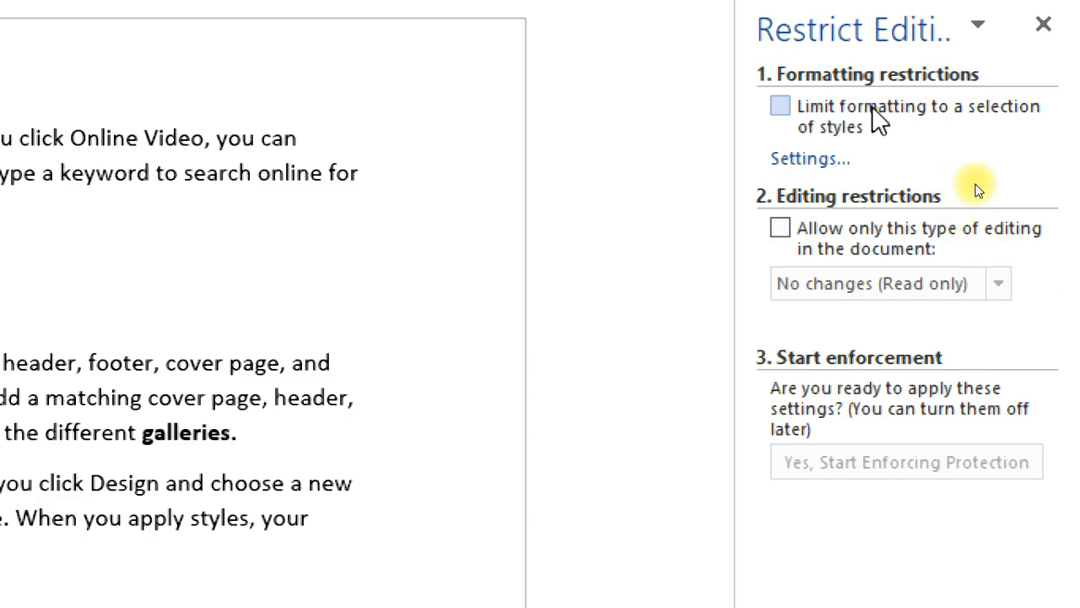
left_click(781, 107)
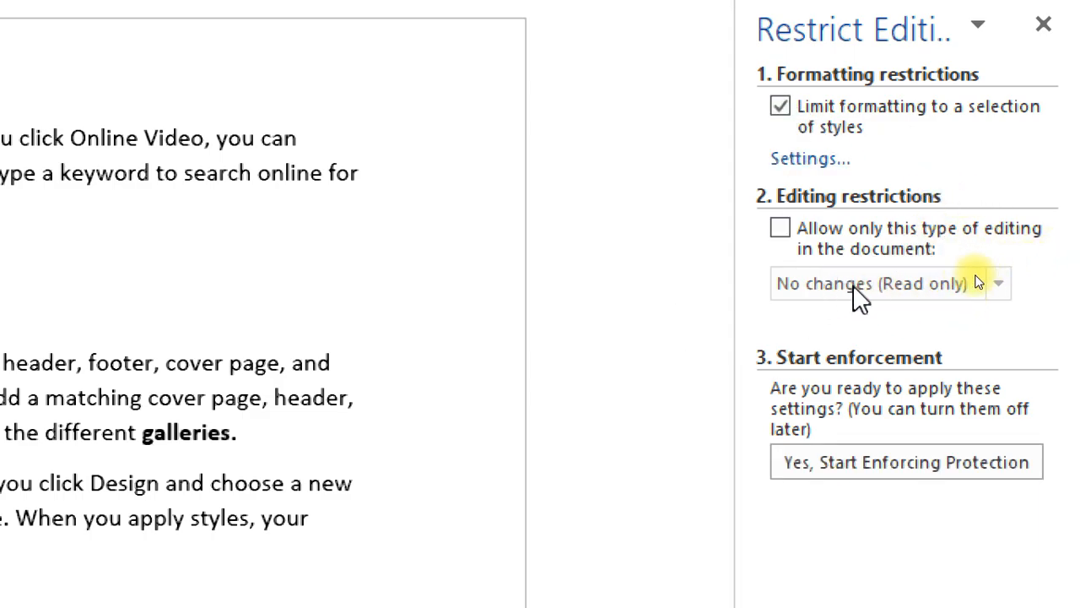
left_click(780, 229)
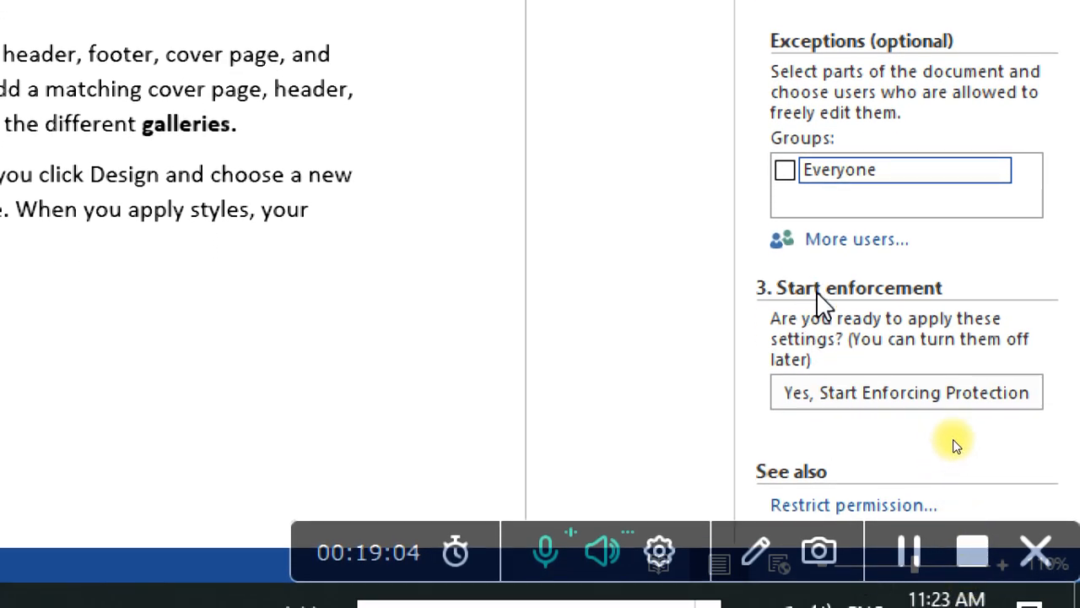
- Start enforcing protection, entering and confirming a password for read-only access
left_click(869, 393)
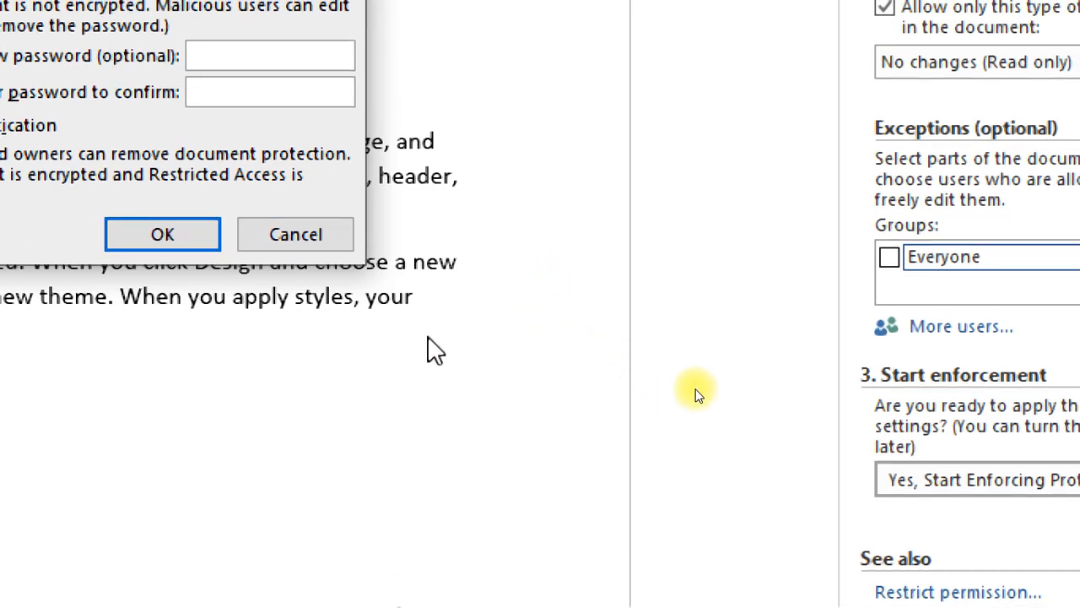
left_click_drag(163, 11, 544, 104)
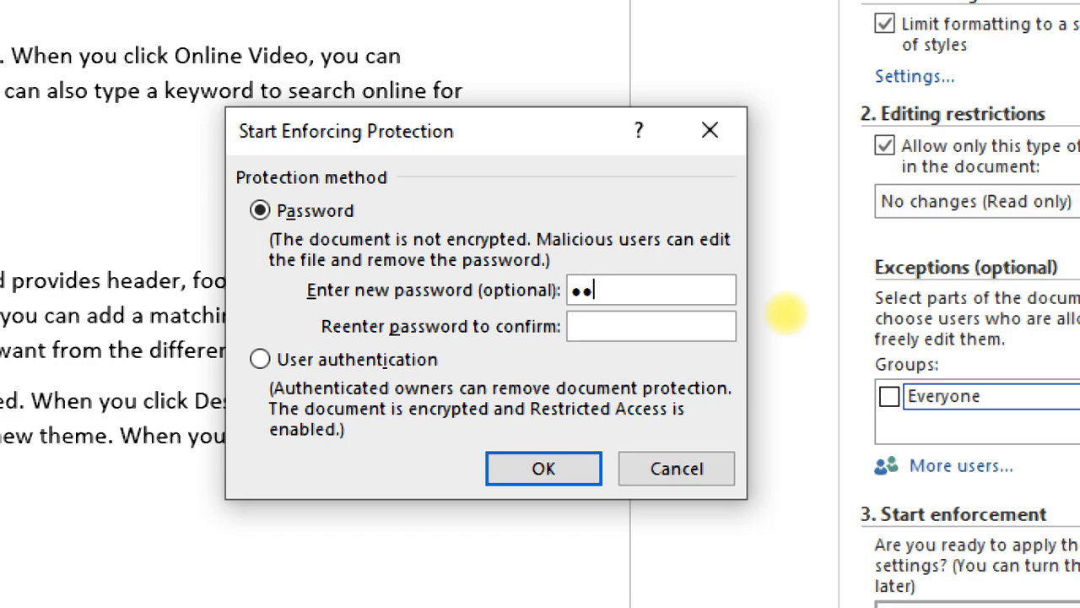
key("Tab")
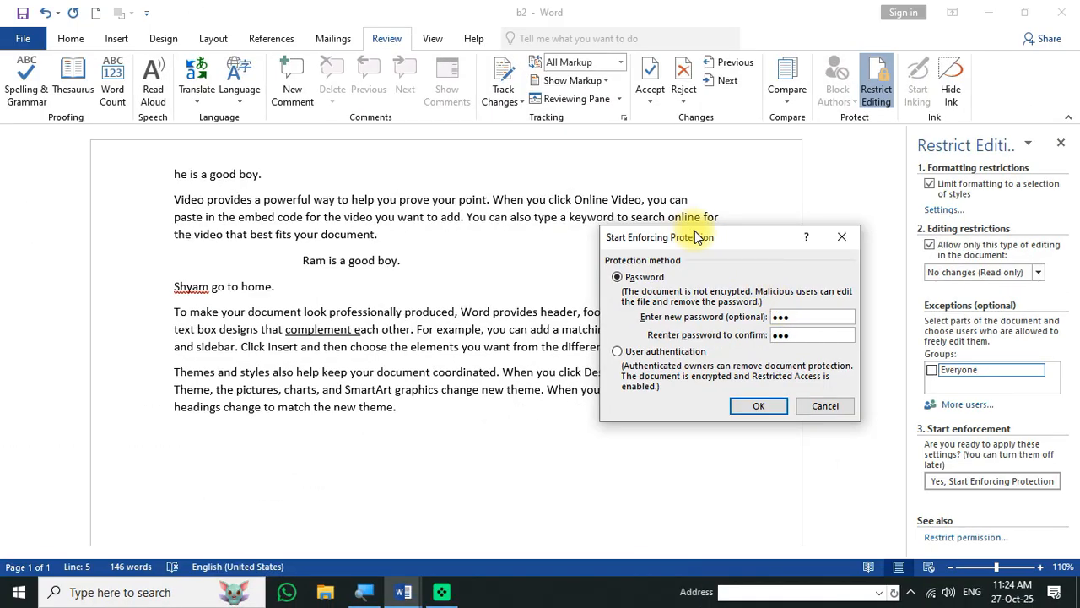
left_click_drag(692, 237, 576, 206)
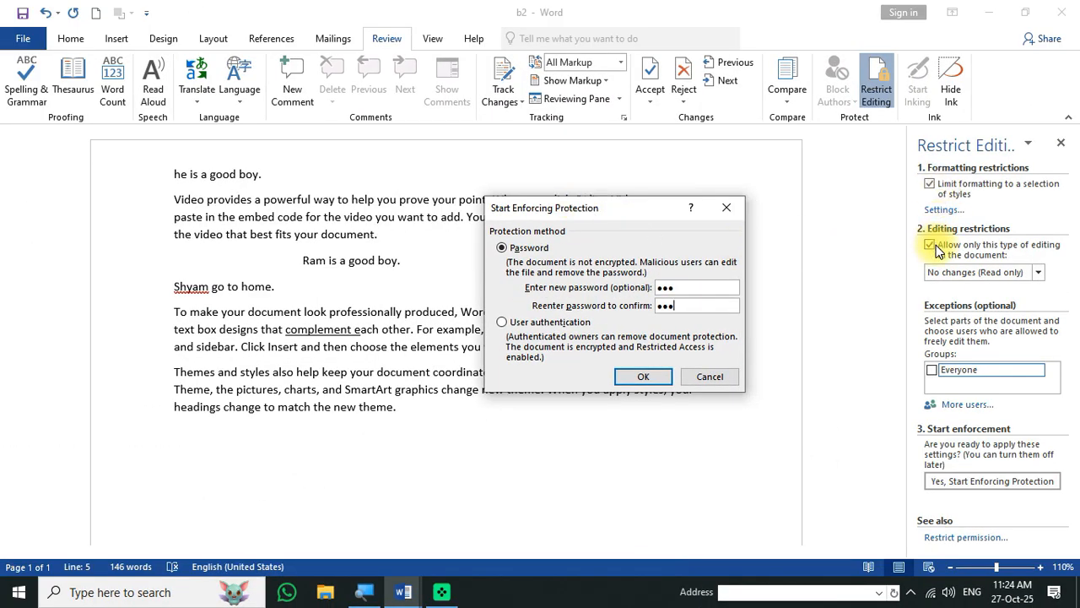
left_click(956, 492)
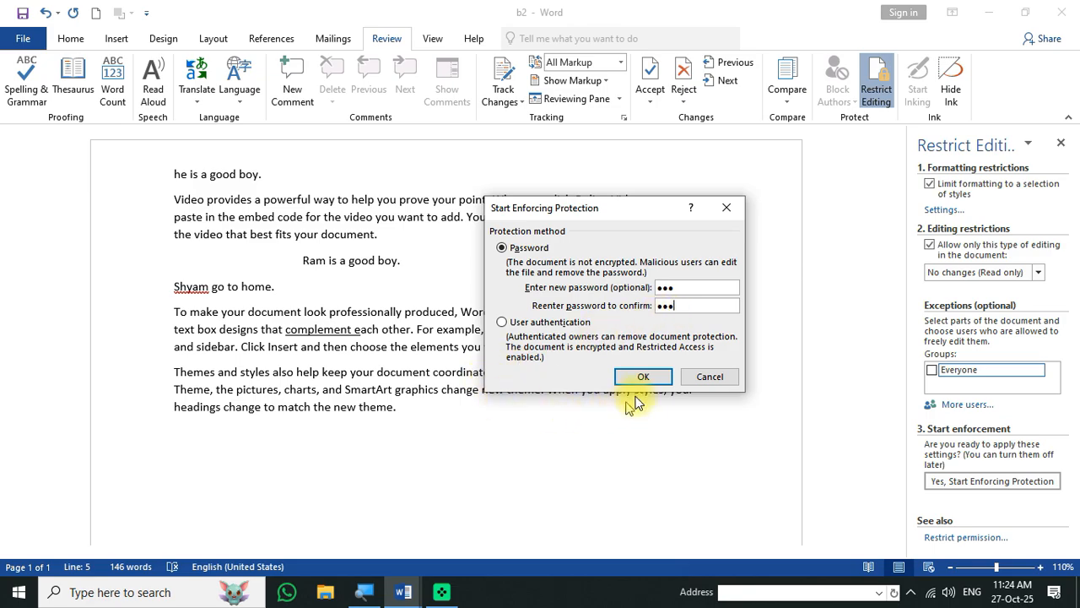
left_click(646, 379)
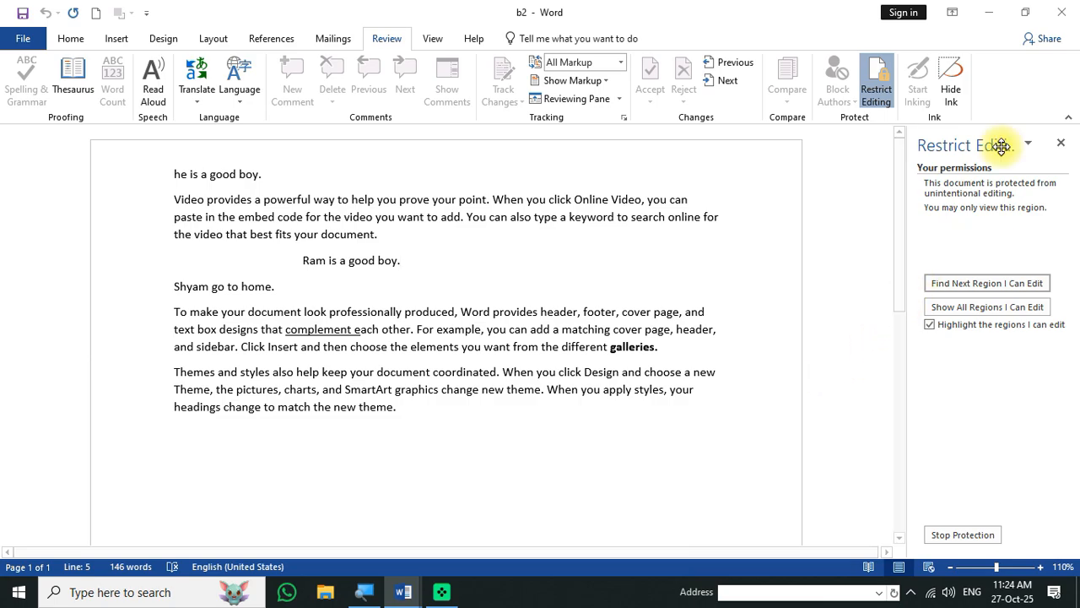
left_click(1060, 142)
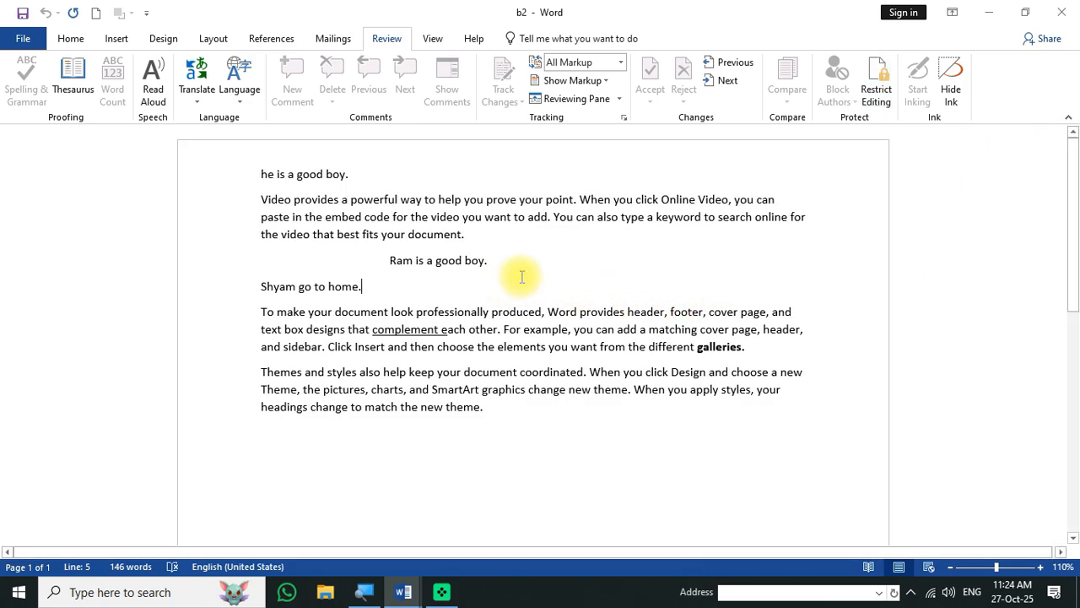
key("BackSpace")
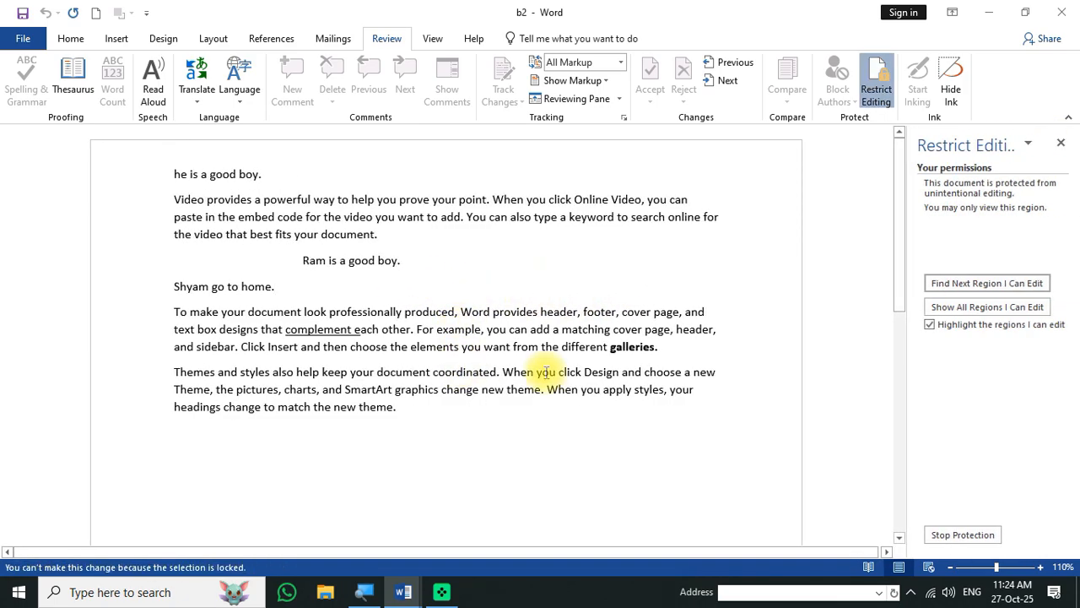
left_click_drag(546, 371, 374, 345)
key("BackSpace")
left_click(456, 312)
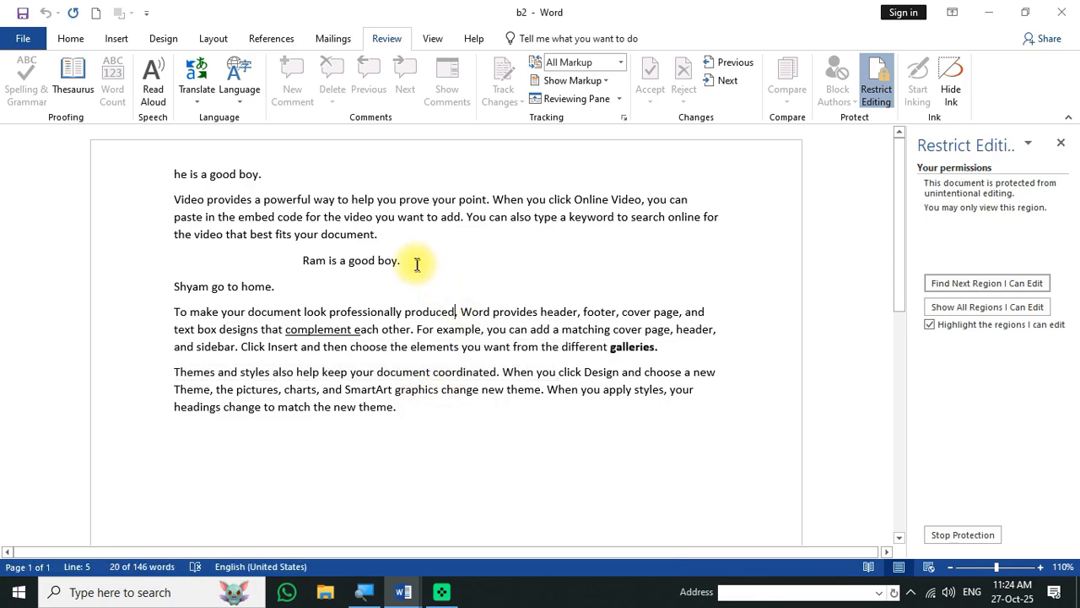
key("BackSpace")
left_click(71, 38)
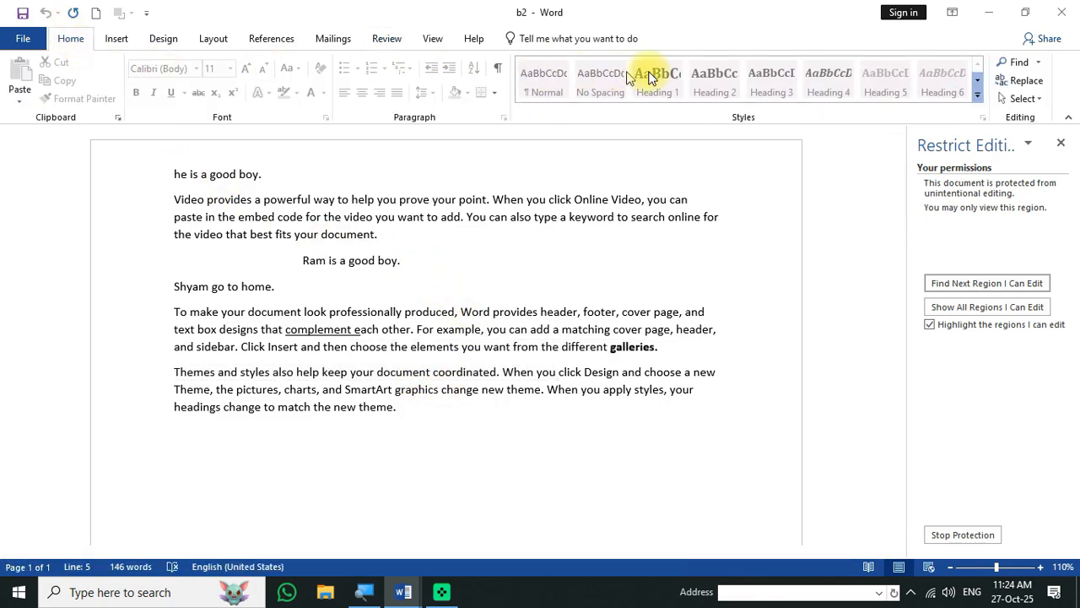
left_click(114, 39)
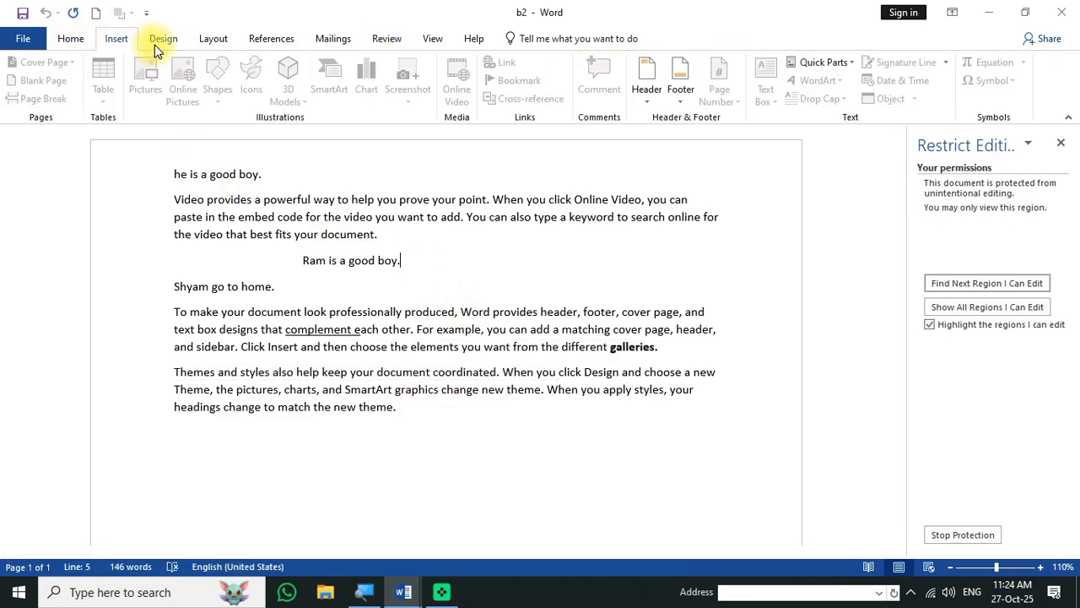
left_click(163, 39)
left_click(213, 39)
left_click(271, 39)
left_click(352, 44)
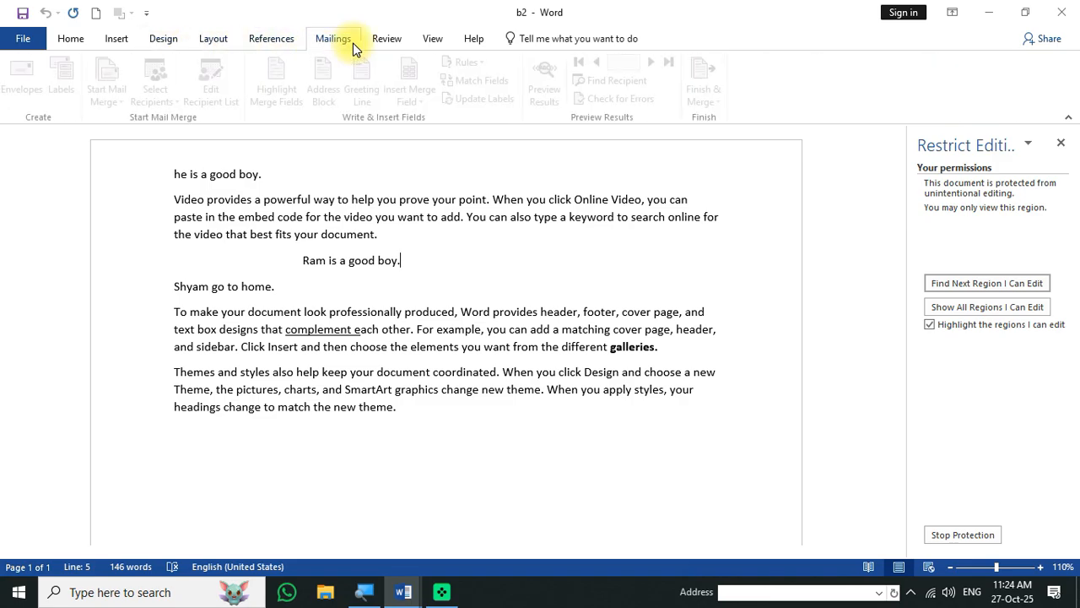
left_click(378, 47)
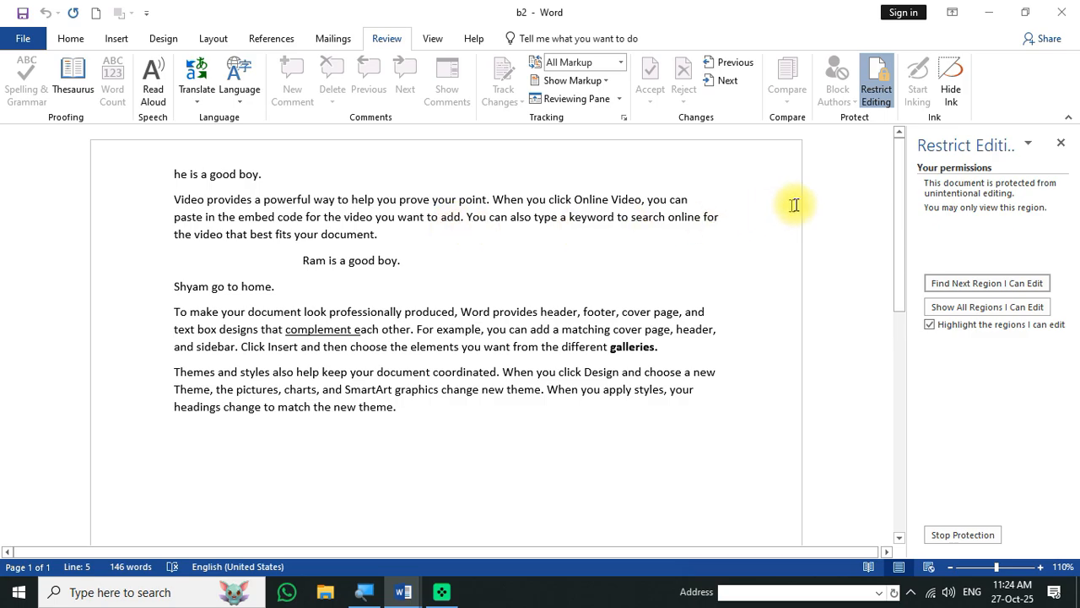
left_click(1061, 142)
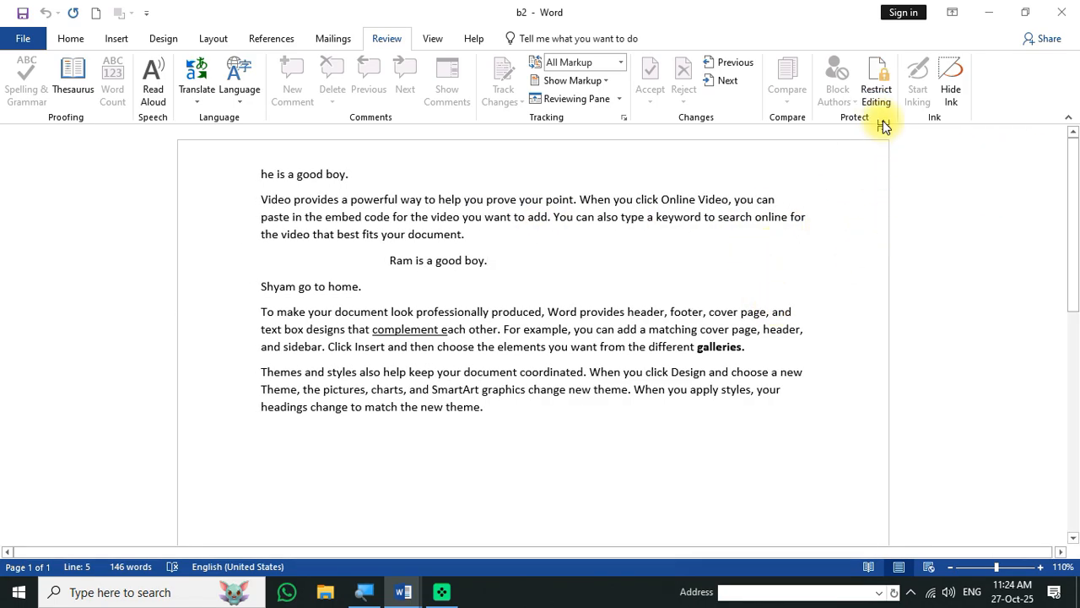
left_click(877, 84)
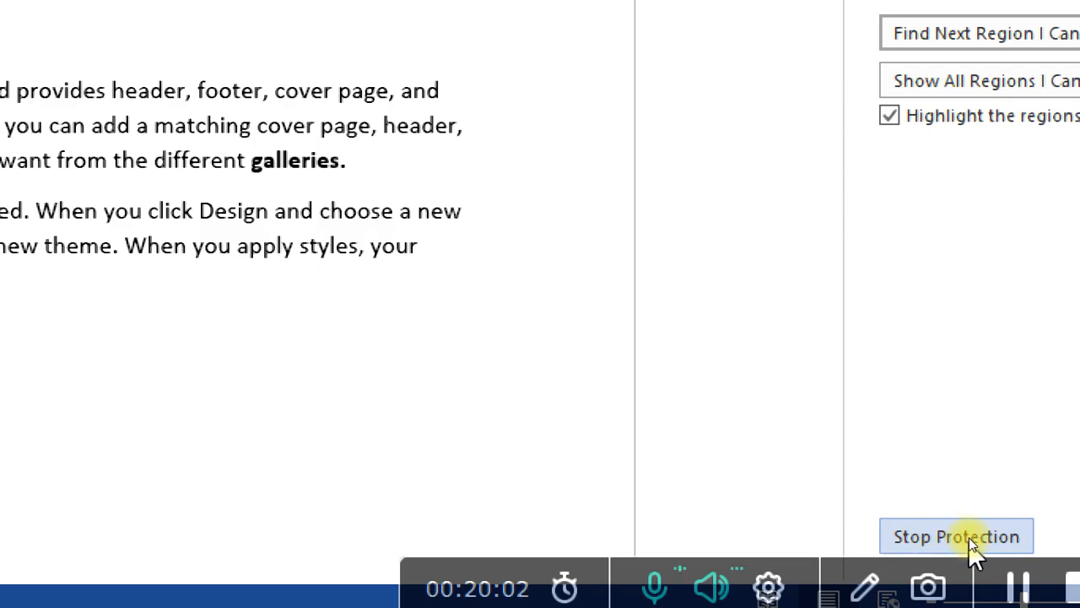
- Stop protection on b2 by entering the document password
left_click(963, 538)
left_click_drag(303, 55, 470, 289)
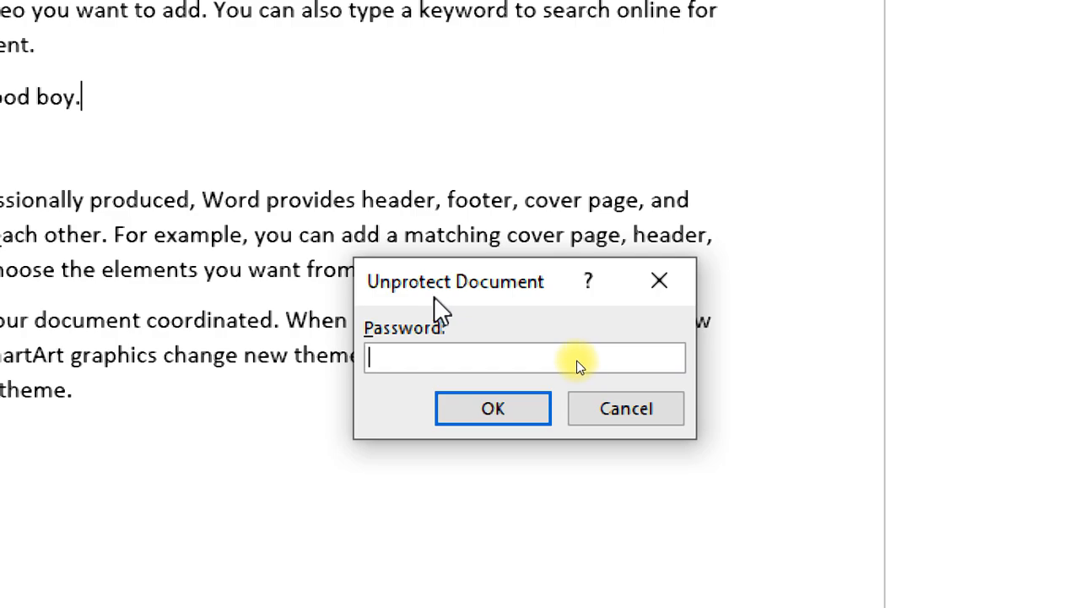
key("Return")
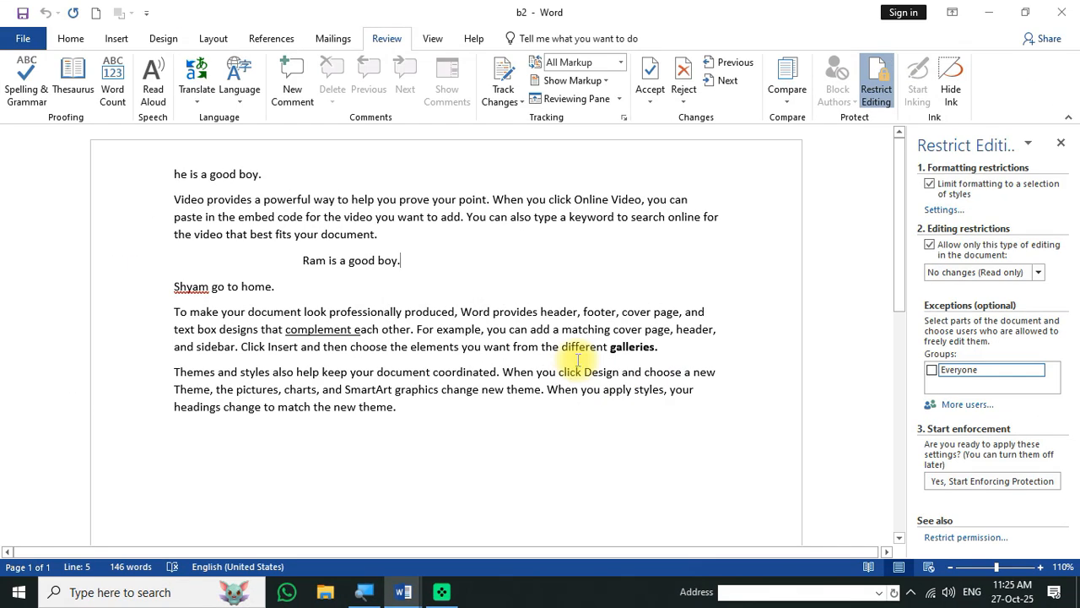
- Insert test text 'gfghgf', 'fhfghf' and 'ghghgh' in three paragraphs, then close Restrict Editing
type("gfghgf")
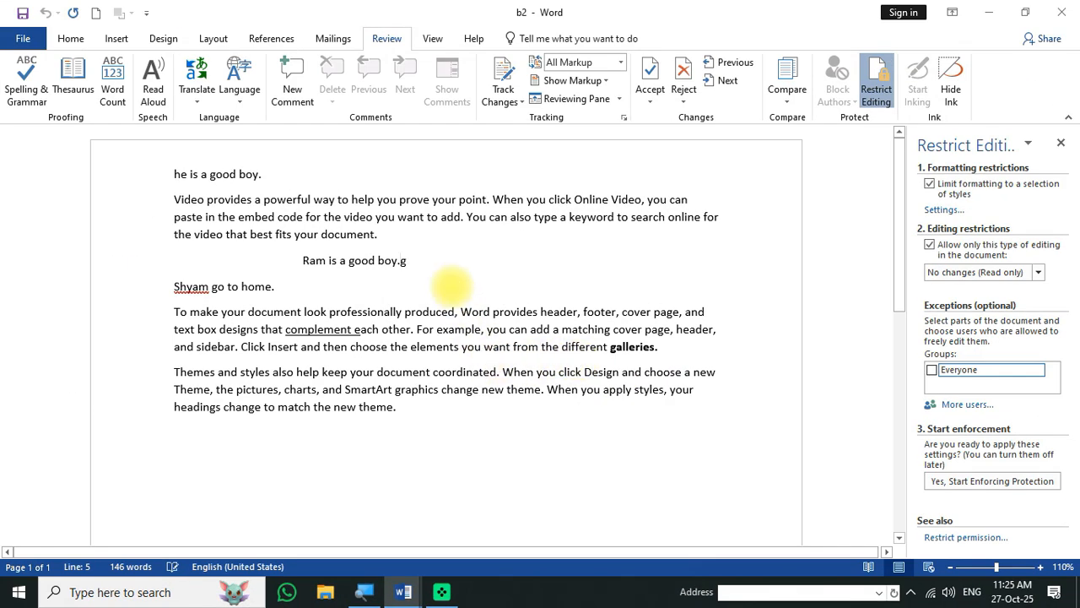
left_click(473, 347)
type("fhfghfh")
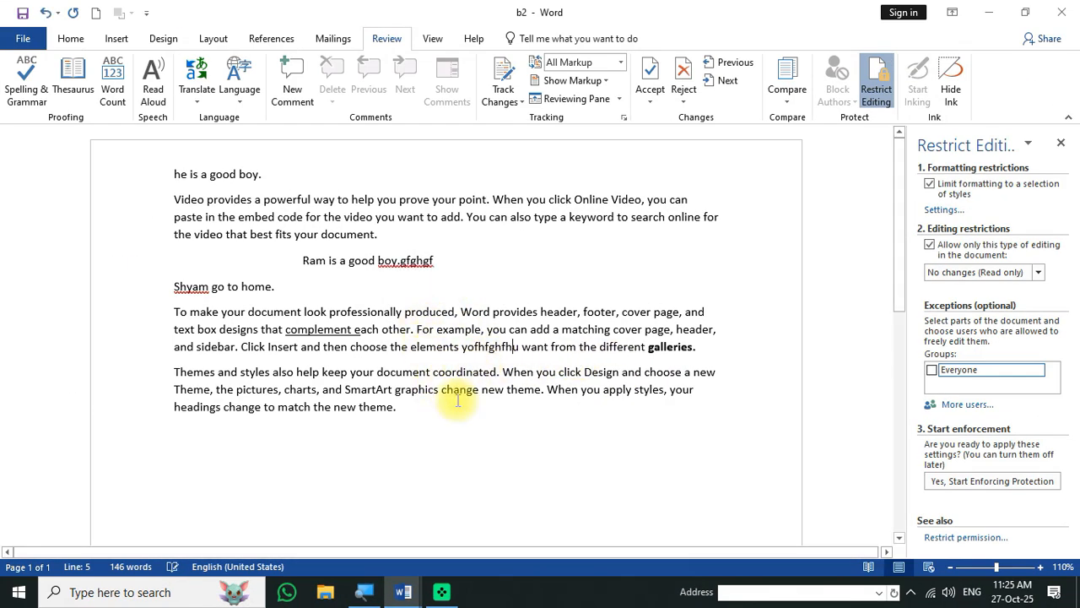
left_click(473, 406)
type("ghghgh")
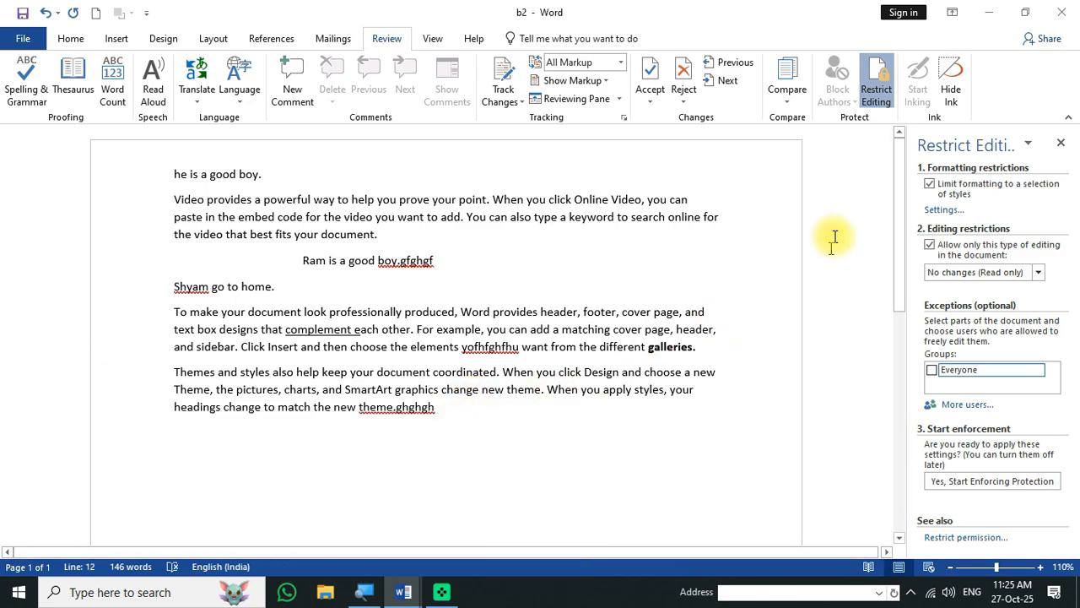
left_click(1059, 142)
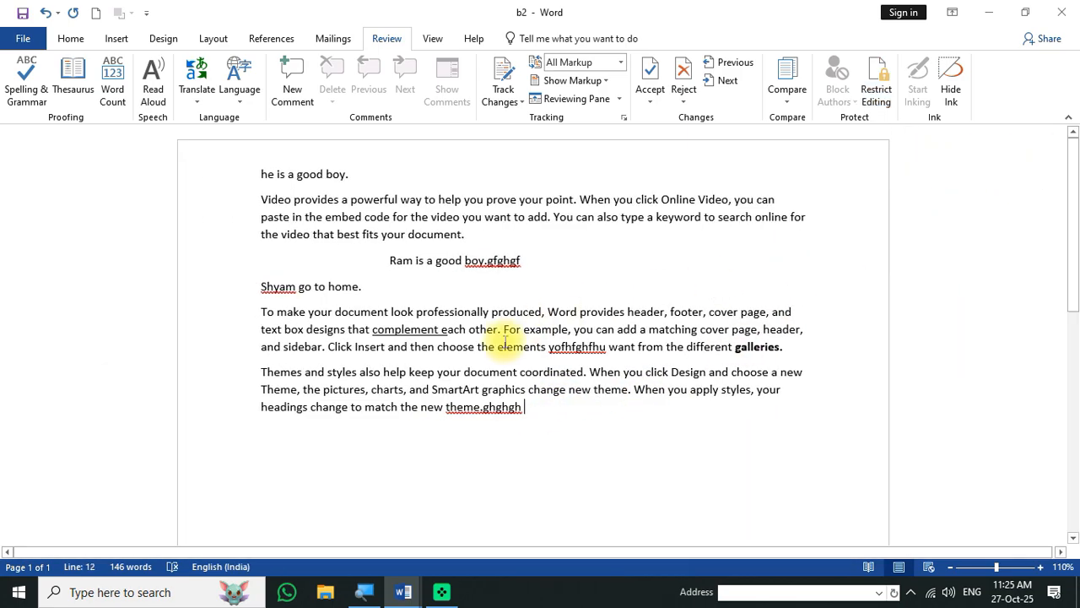